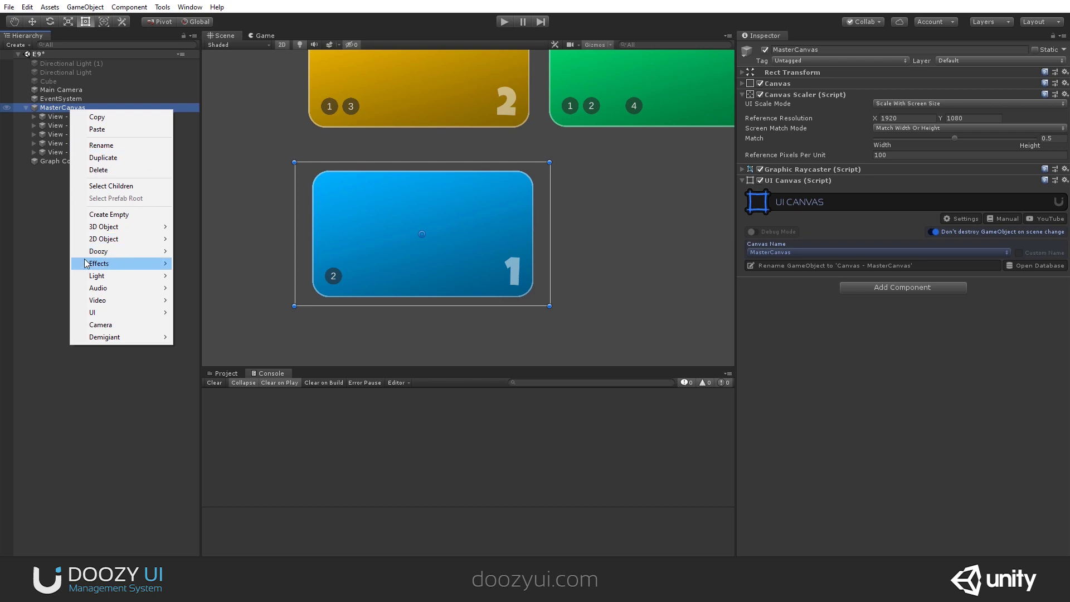
Step: Add a UI Image as a child of MasterCanvas, keeping its default name
mouse_move(100, 313)
click(229, 333)
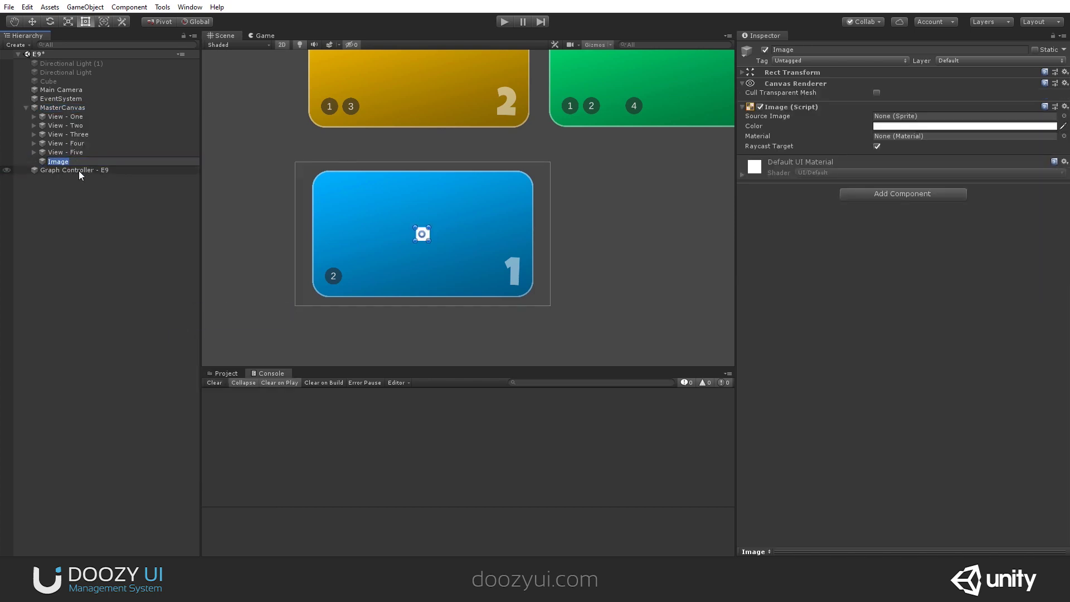
key(Return)
Step: Create an empty object named "Prgress BAr" inside MasterCanvas and nest the Image under it
right_click(67, 162)
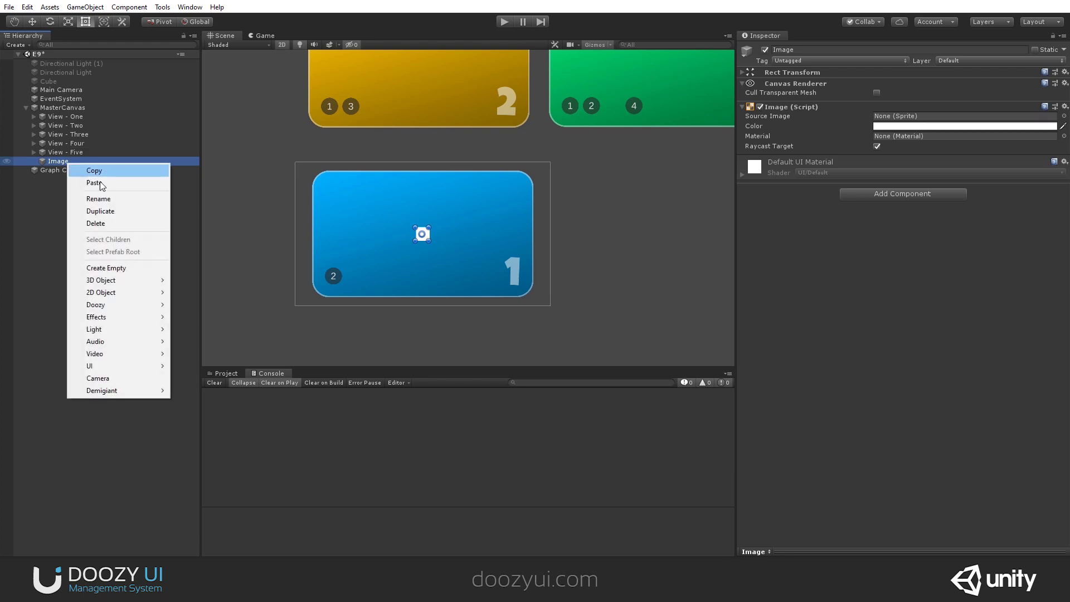
click(117, 268)
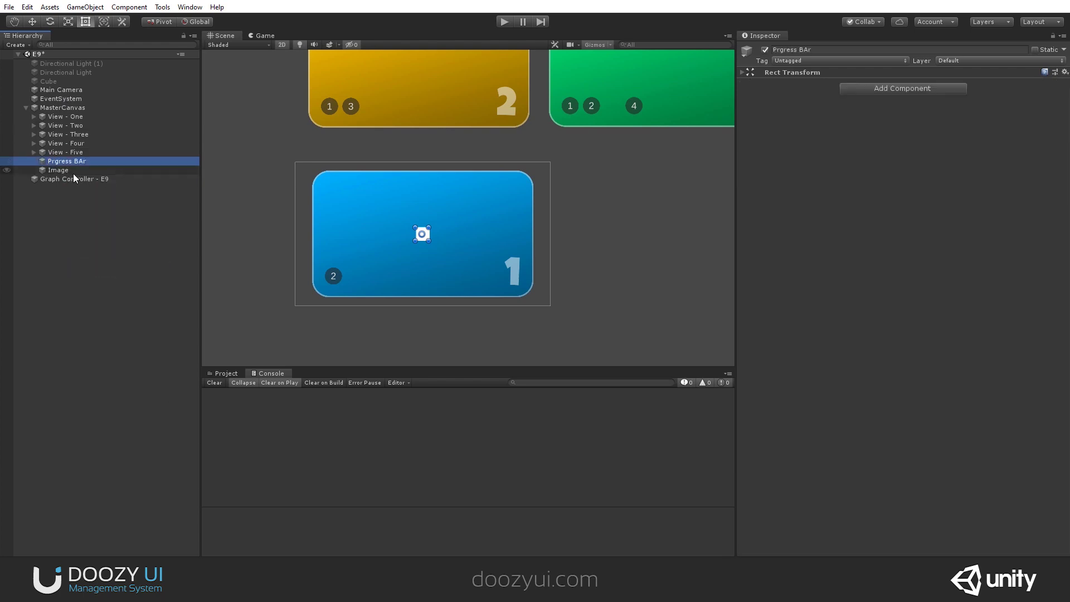
drag(61, 172, 62, 162)
Step: Set the nested Image's anchor preset to stretch both horizontally and vertically
click(746, 72)
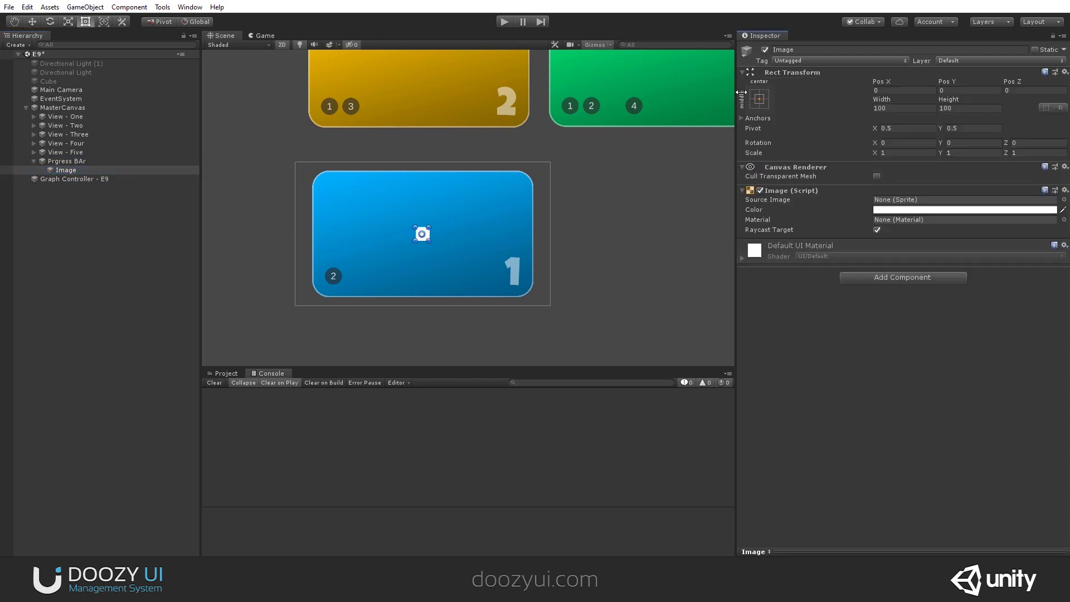
click(766, 100)
click(879, 266)
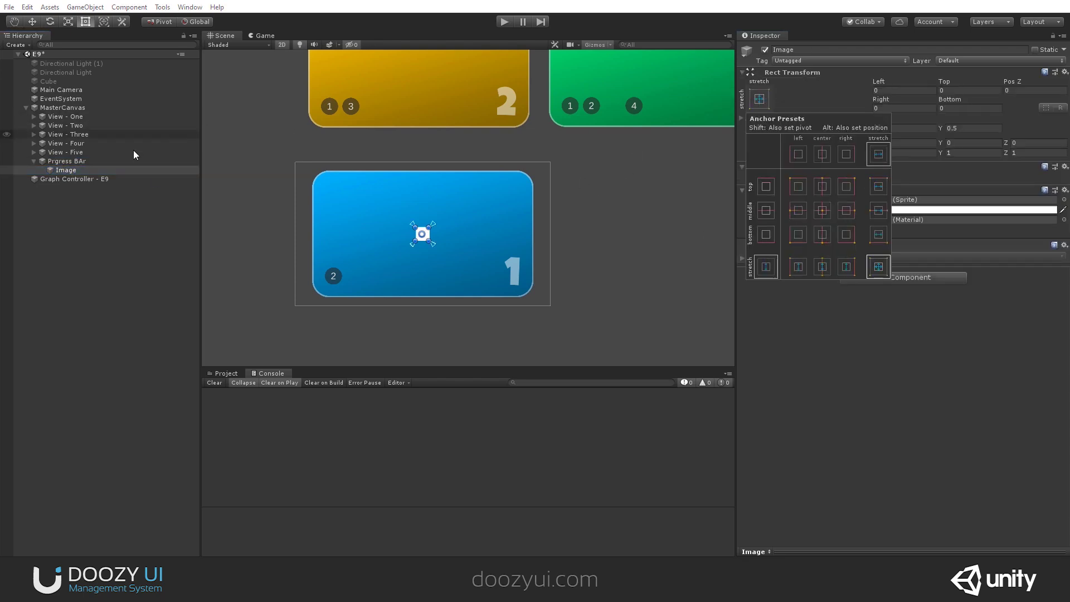
Step: Rename the nested Image as Background and make a duplicate of it named Bar
click(83, 171)
click(86, 170)
text(Background)
key(Return)
key(ctrl+d)
key(F2)
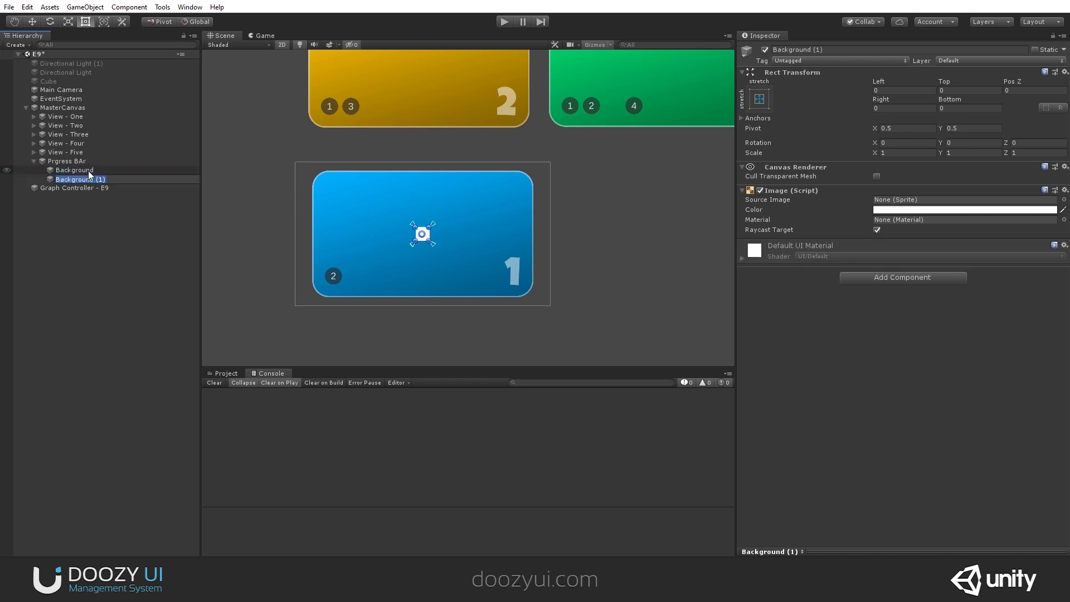
text(Bar)
Step: Widen the parent progress bar object to about 937.54
click(66, 161)
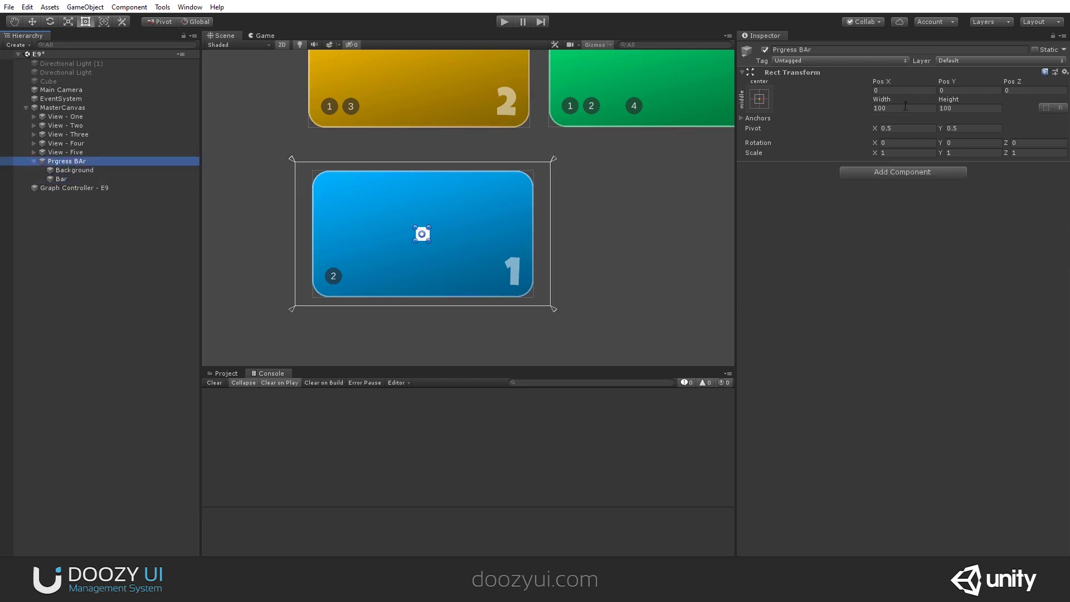
drag(877, 104, 53, 418)
scroll(288, 225, up, 13)
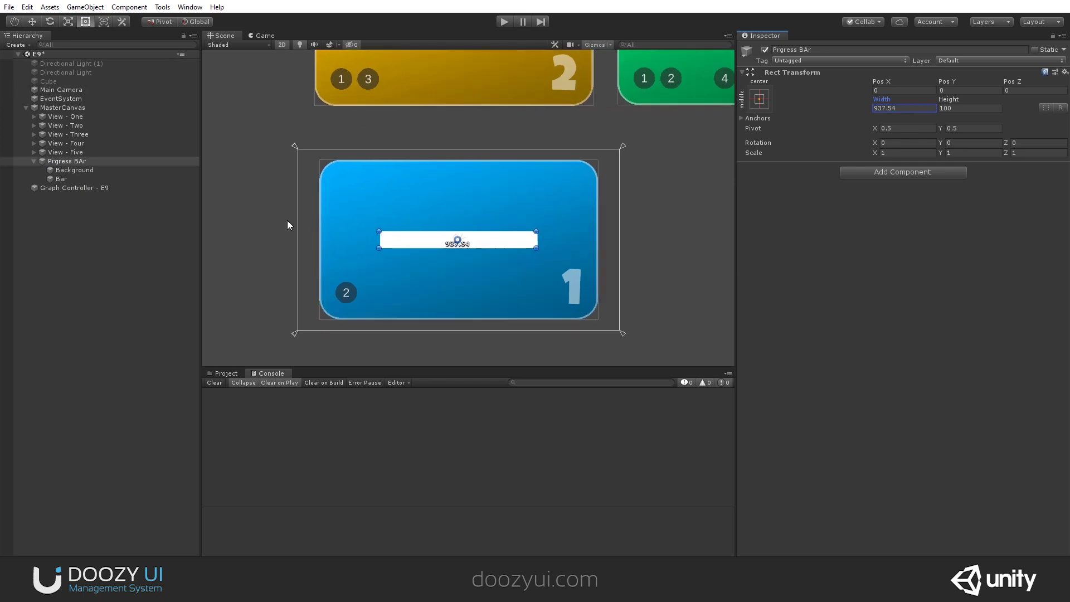
scroll(526, 278, up, 2)
Step: Color the Background image black (000000) with an alpha of 48
click(64, 178)
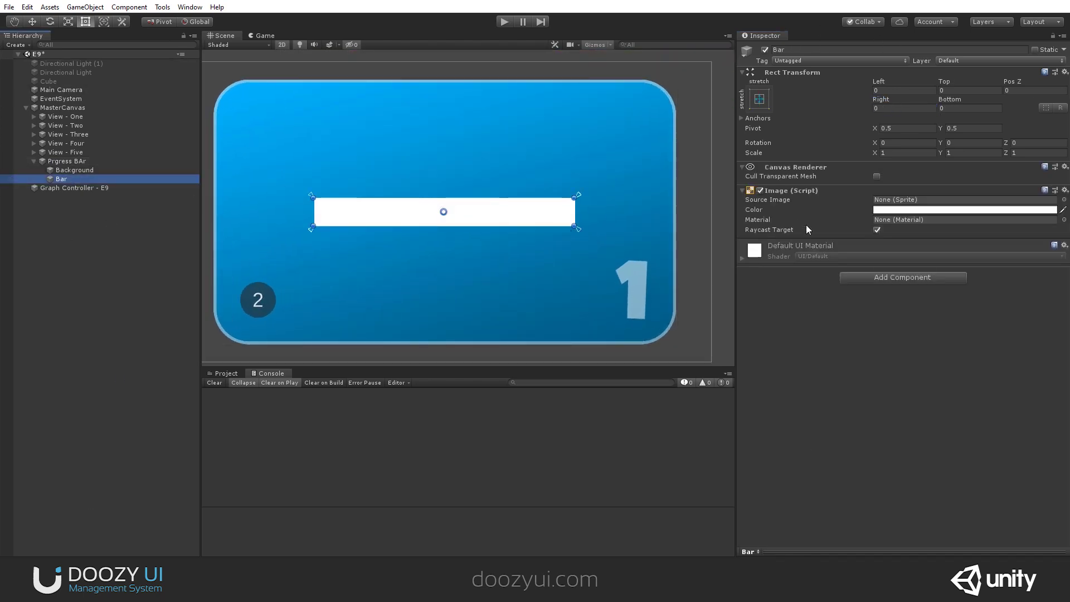
click(151, 170)
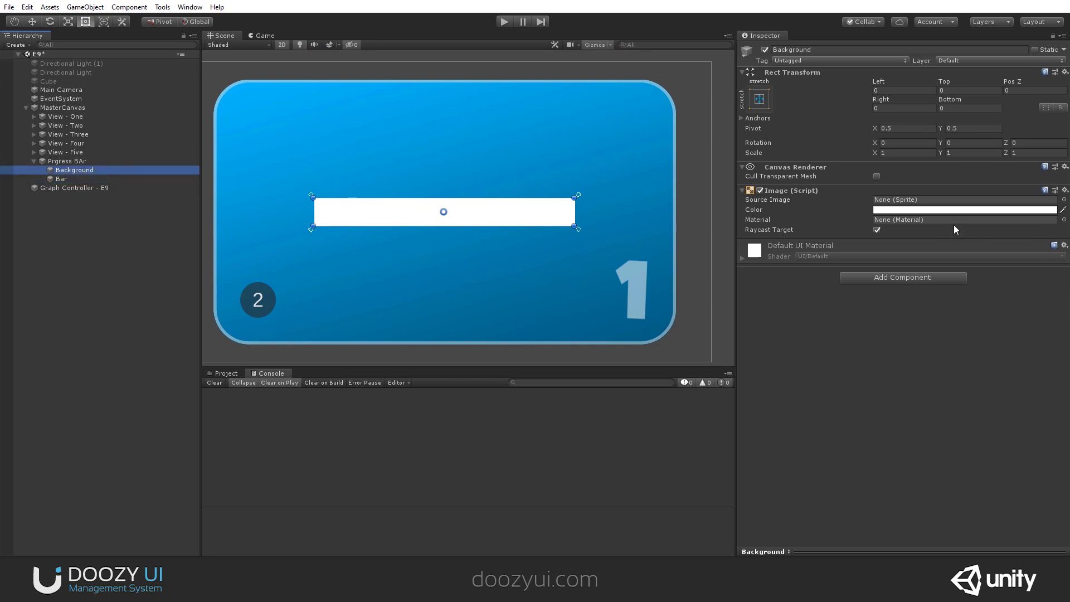
click(903, 210)
drag(731, 299, 694, 424)
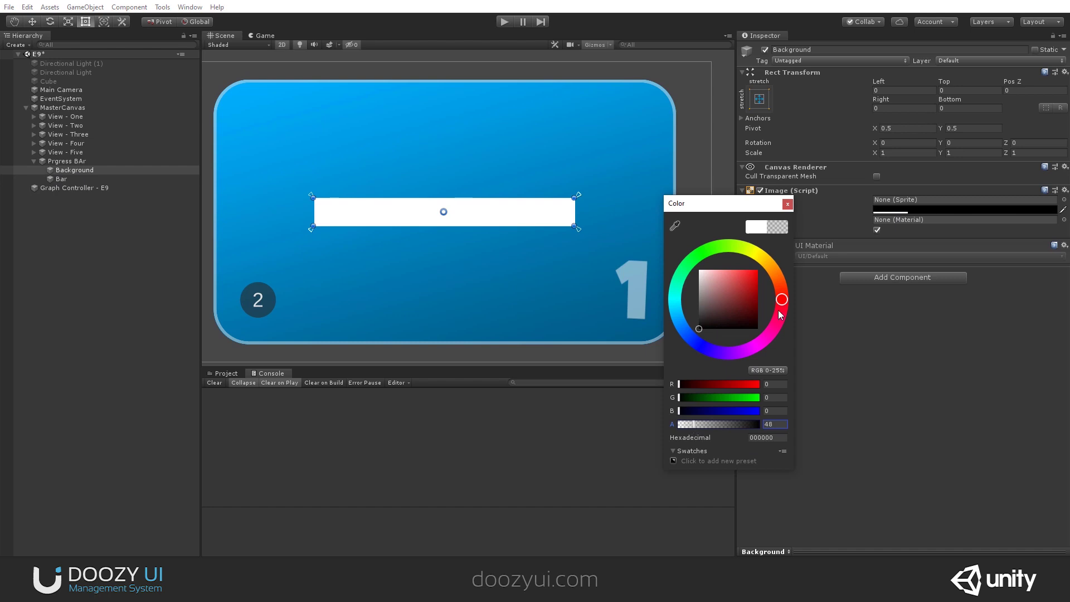
Step: Sample the blue of the view card for the Bar image's color and adjust it to 07648E
click(79, 180)
click(912, 210)
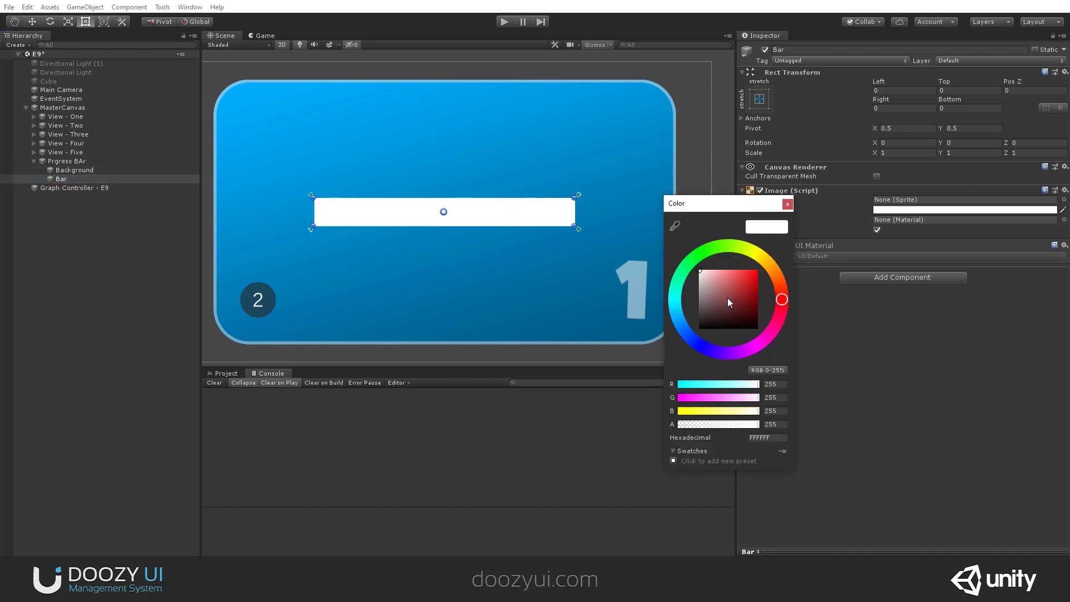
click(675, 226)
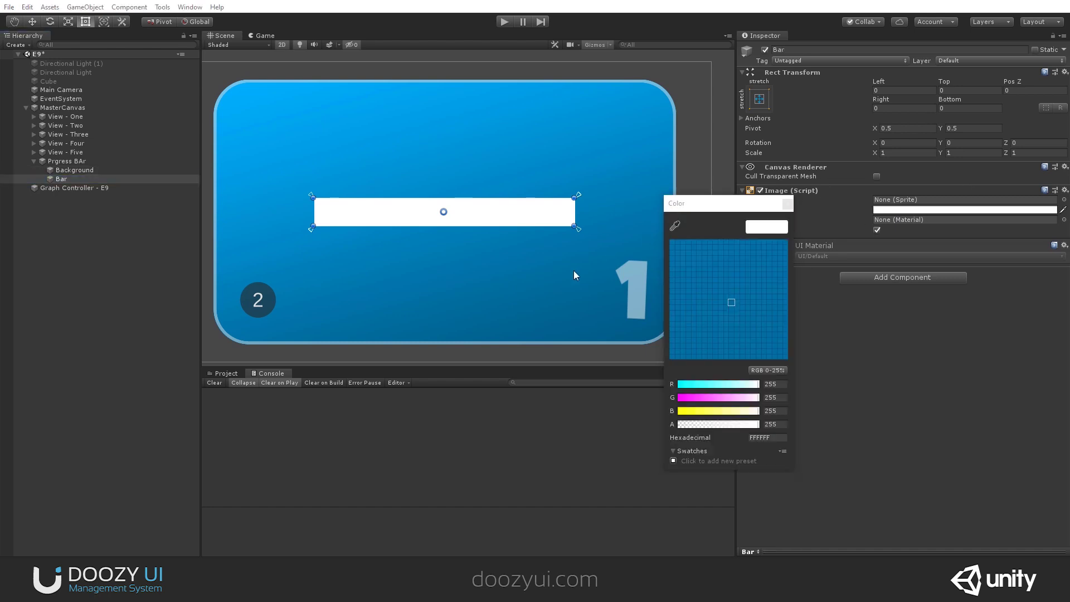
click(592, 332)
drag(717, 311, 756, 297)
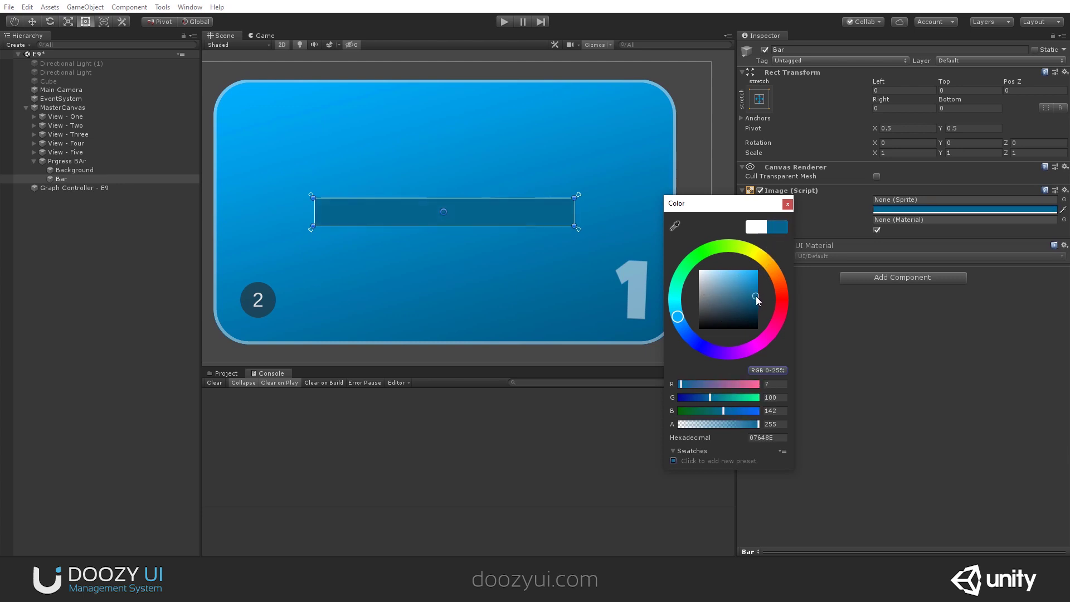
click(787, 204)
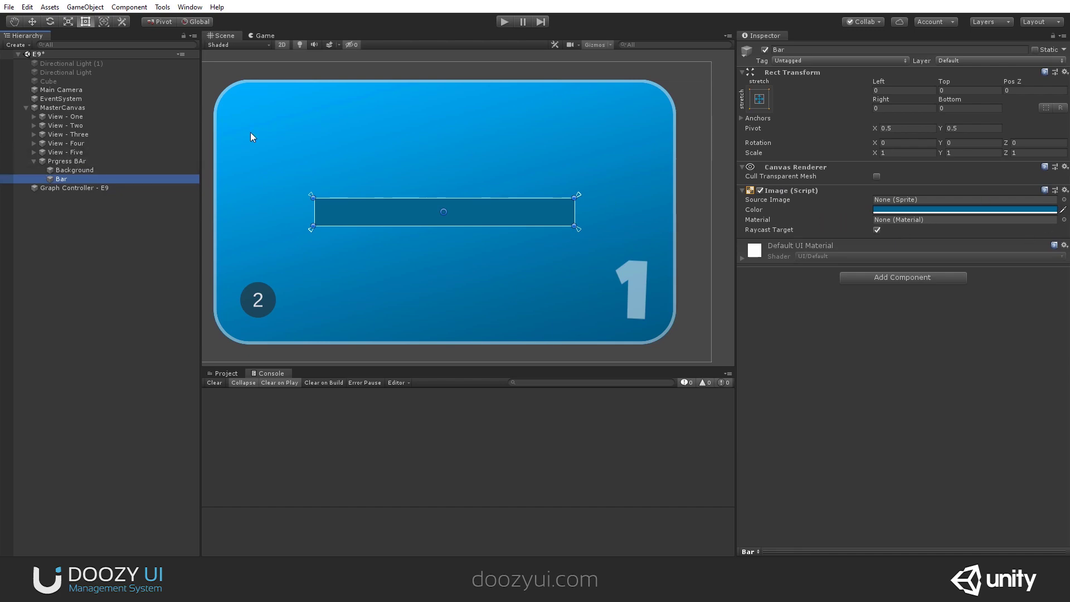
Step: Assign the SquareFull@48px sprite as the source image of both Background and Bar
ctrl+click(74, 170)
click(1063, 201)
scroll(701, 425, down, 15)
scroll(701, 425, down, 15)
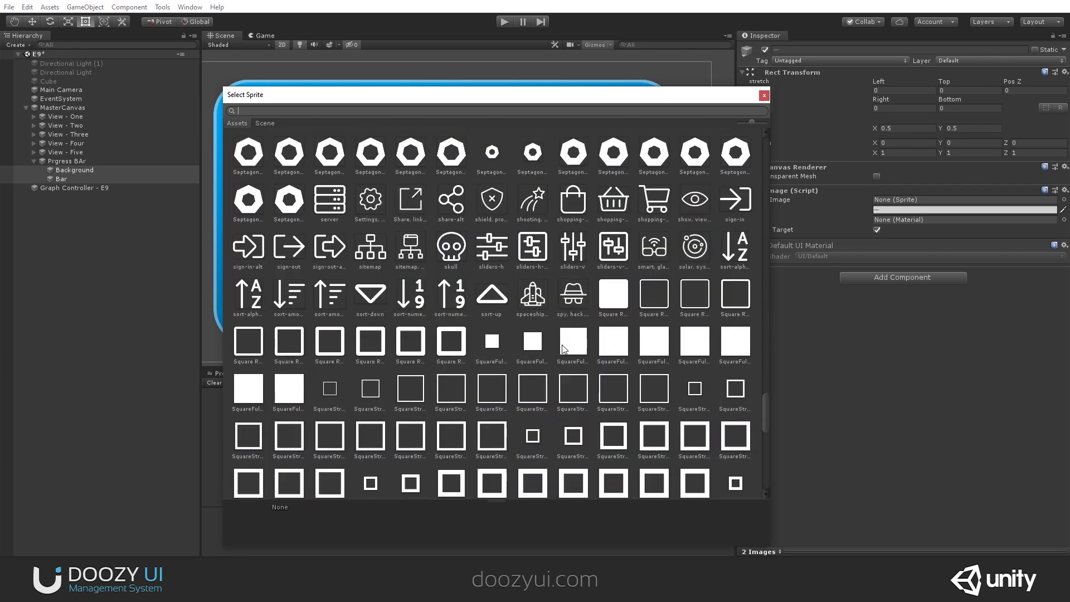
double_click(581, 345)
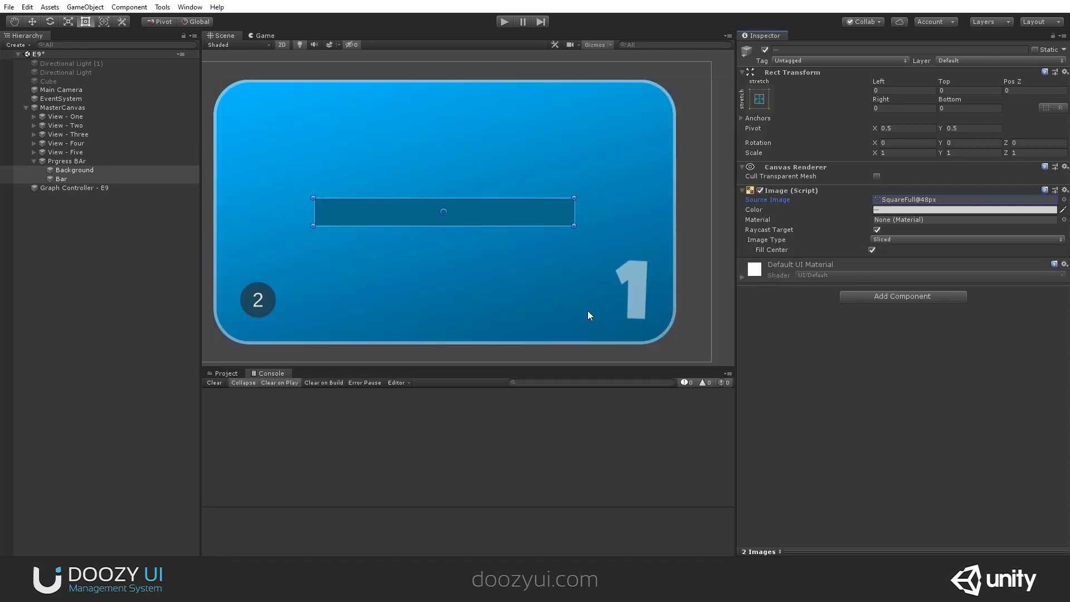
Step: Set the Bar's image type to Filled with a Horizontal fill method and a fill amount of about 0.505
click(60, 180)
click(910, 239)
click(911, 286)
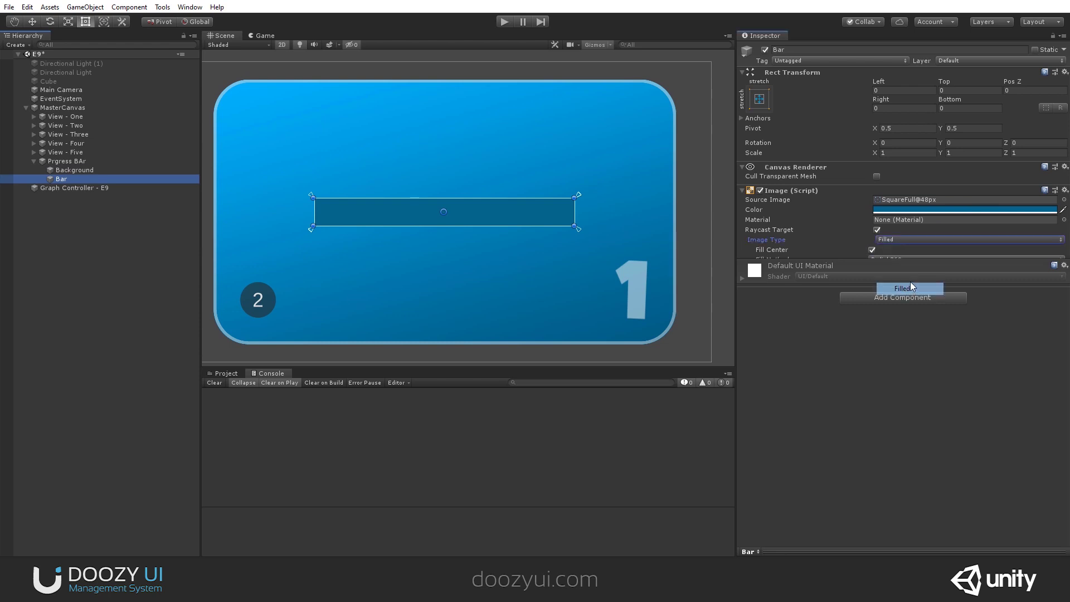
click(889, 251)
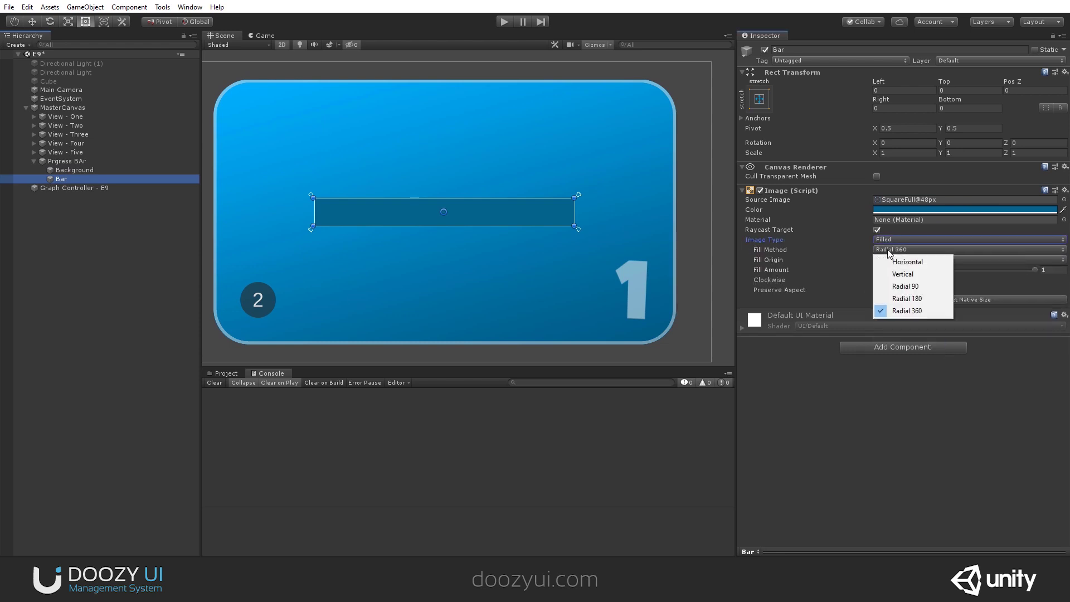
click(928, 263)
drag(930, 269, 965, 268)
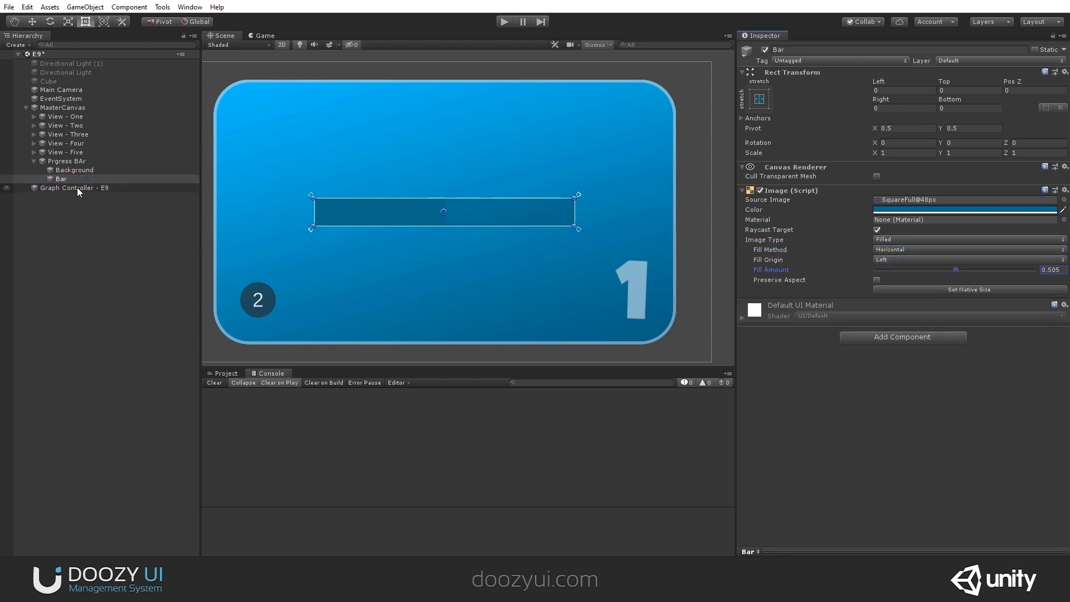
Step: Make the Background image's black more opaque, with an alpha of about 150
click(75, 169)
click(903, 211)
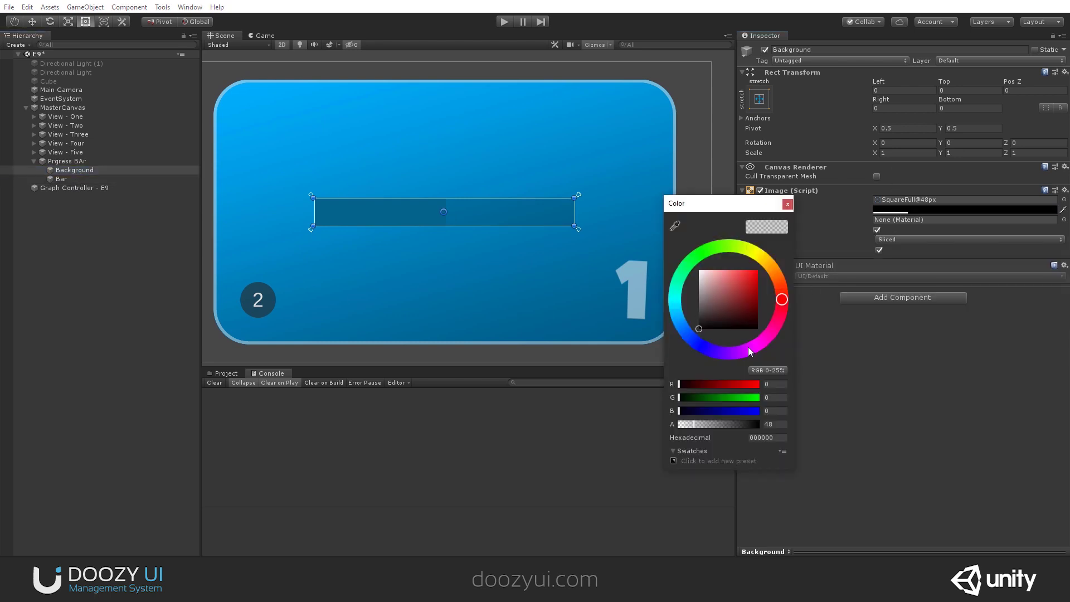
mouse_move(730, 422)
mouse_down()
mouse_move(758, 422)
mouse_move(724, 427)
mouse_up()
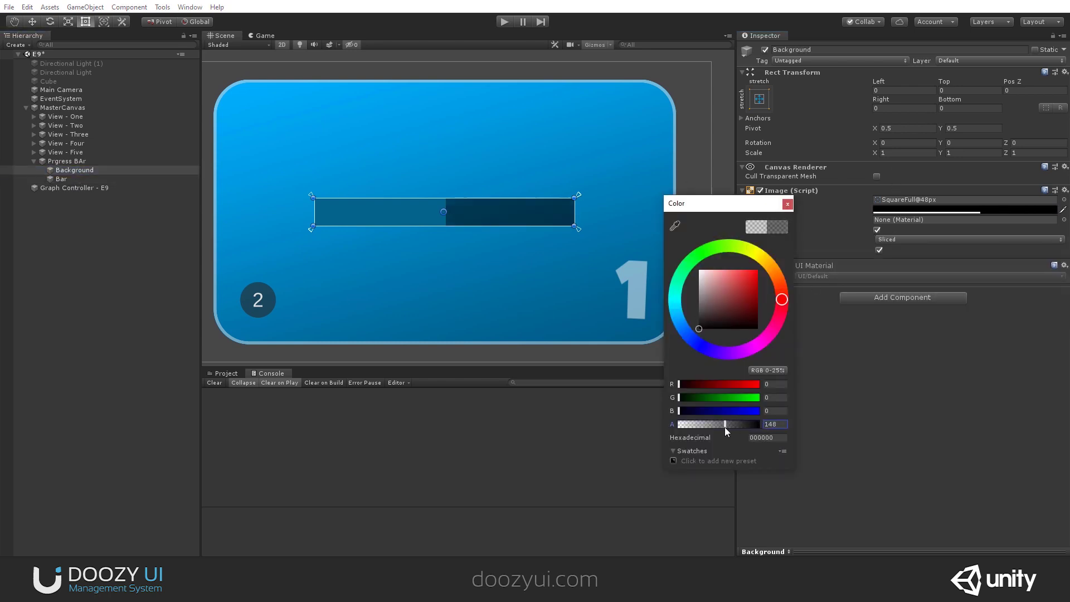
click(788, 204)
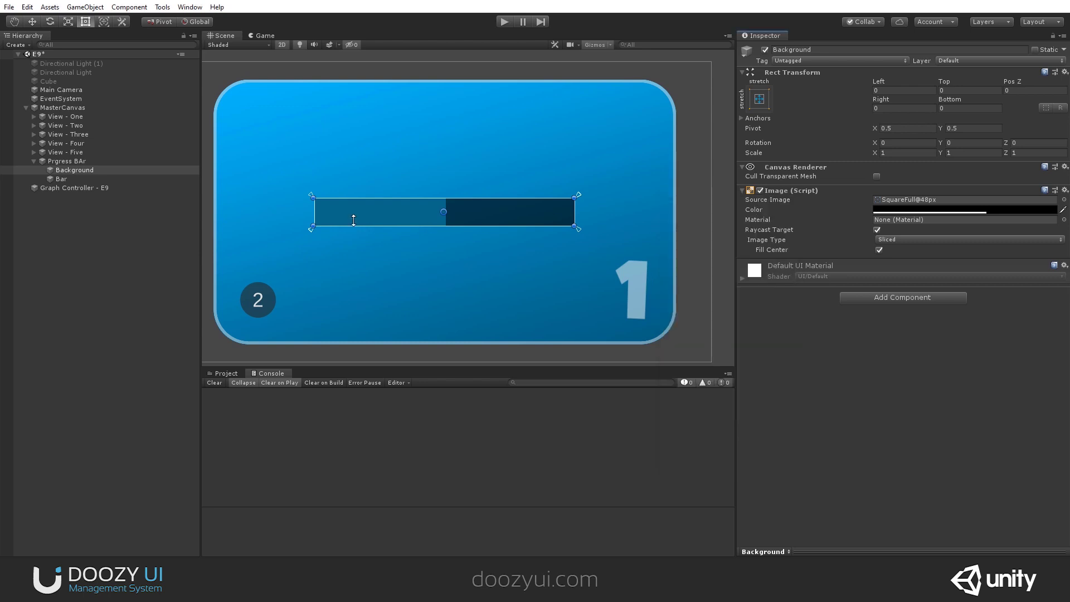
Step: Lighten the Bar's color to a pale blue and set its fill amount to 1
click(70, 175)
mouse_move(954, 270)
mouse_down()
mouse_move(905, 270)
mouse_move(1028, 269)
mouse_move(971, 270)
mouse_up()
click(1042, 211)
drag(759, 284, 724, 260)
click(787, 204)
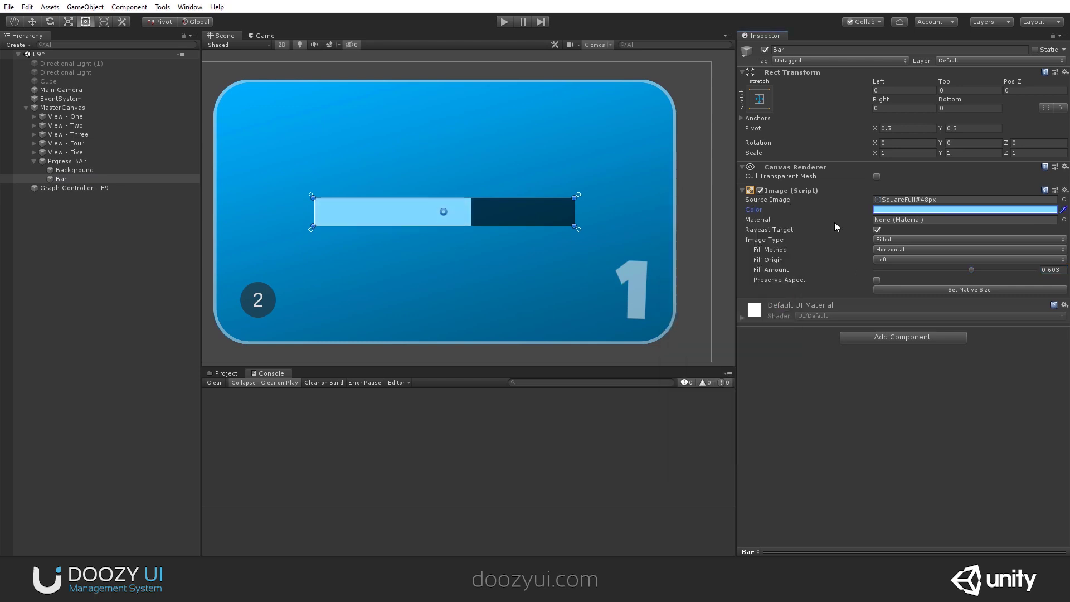
drag(934, 271, 1047, 275)
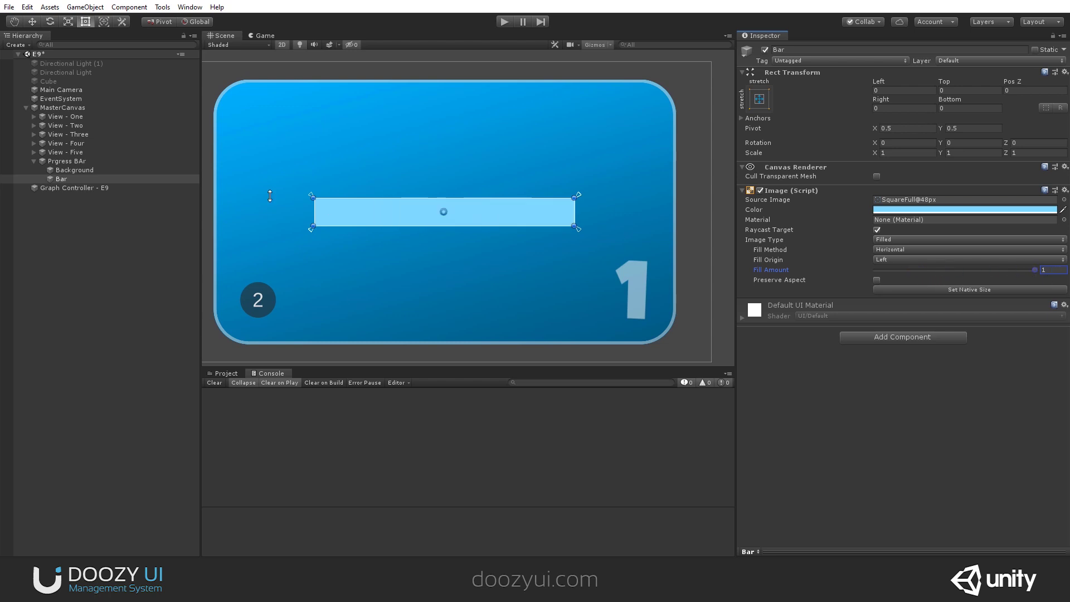
Step: Rename the parent object of Background and Bar as "Prgress Bar"
click(83, 163)
click(82, 163)
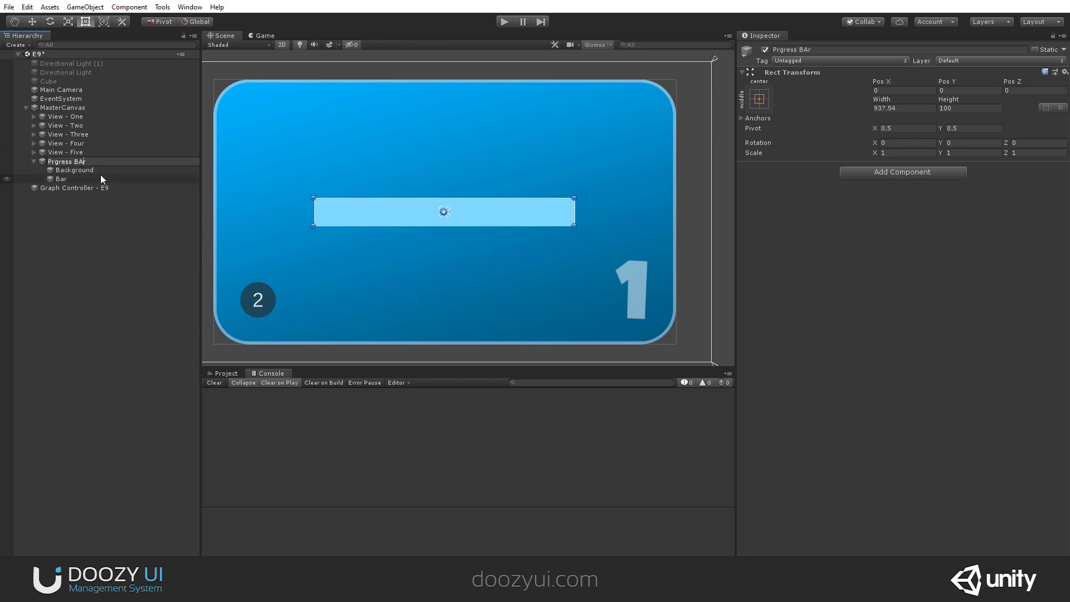
key(Return)
Step: Add a Progress Target Image component to the Bar and try its fill amount, ending at 1
click(101, 178)
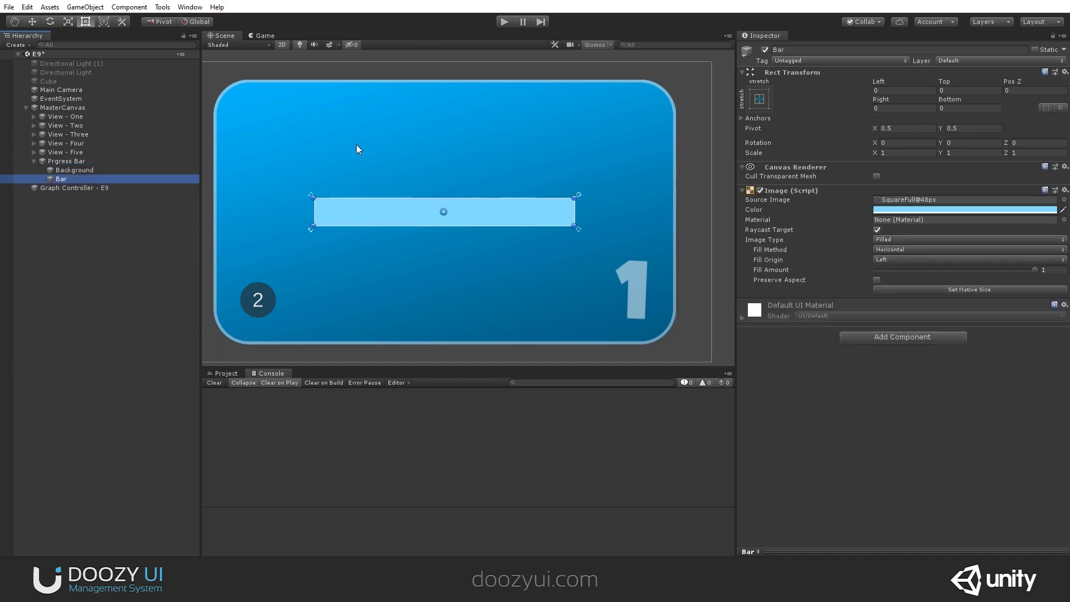
click(881, 339)
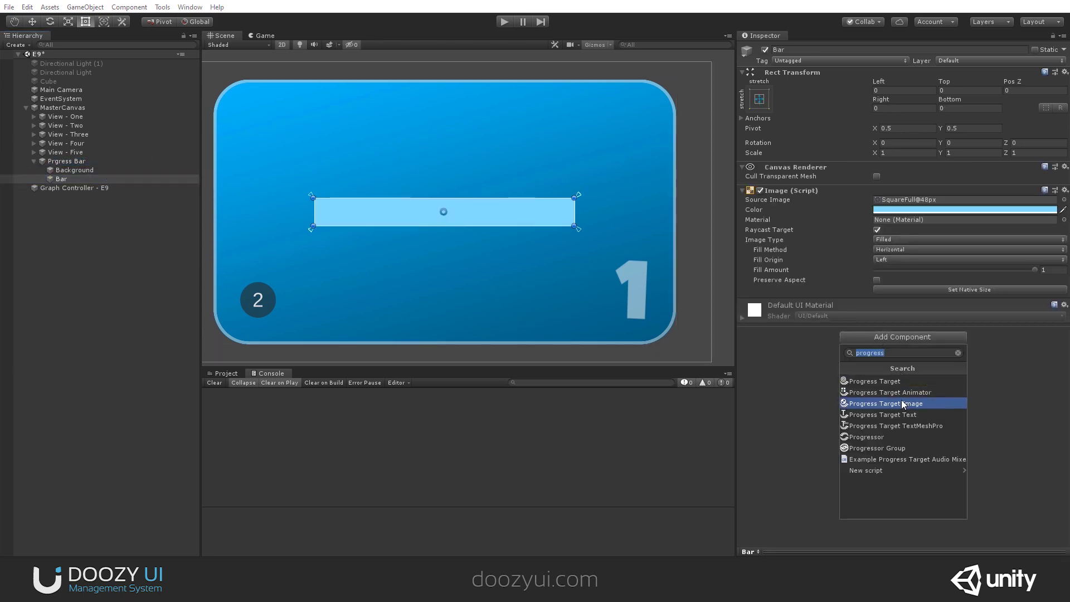
text(progress target image)
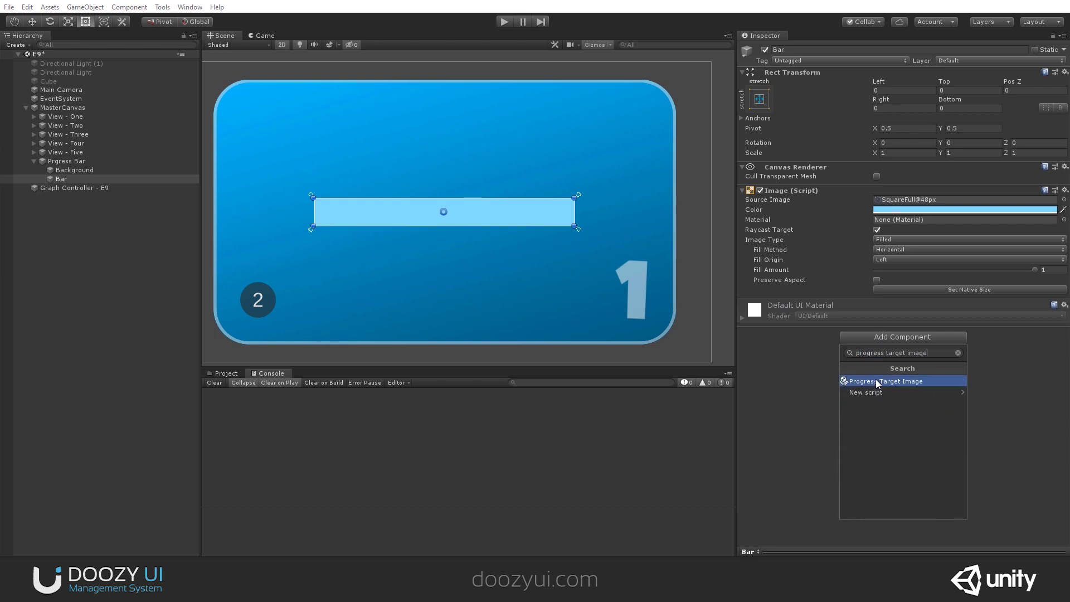
click(876, 383)
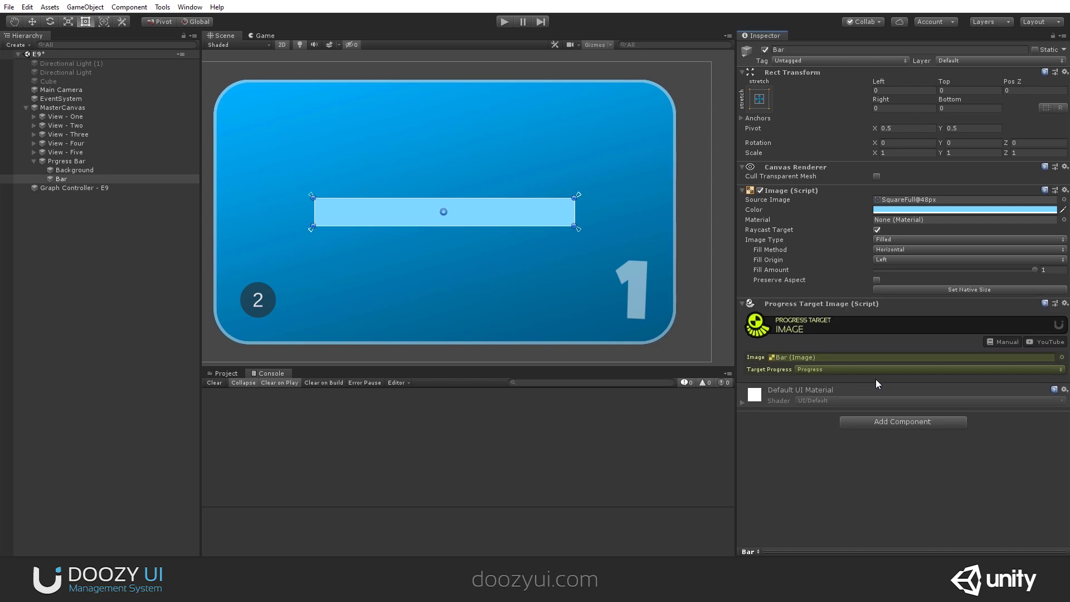
drag(954, 272, 1067, 266)
Step: Add a Progressor component to the parent Prgress Bar object
click(67, 161)
click(876, 173)
text(progressor)
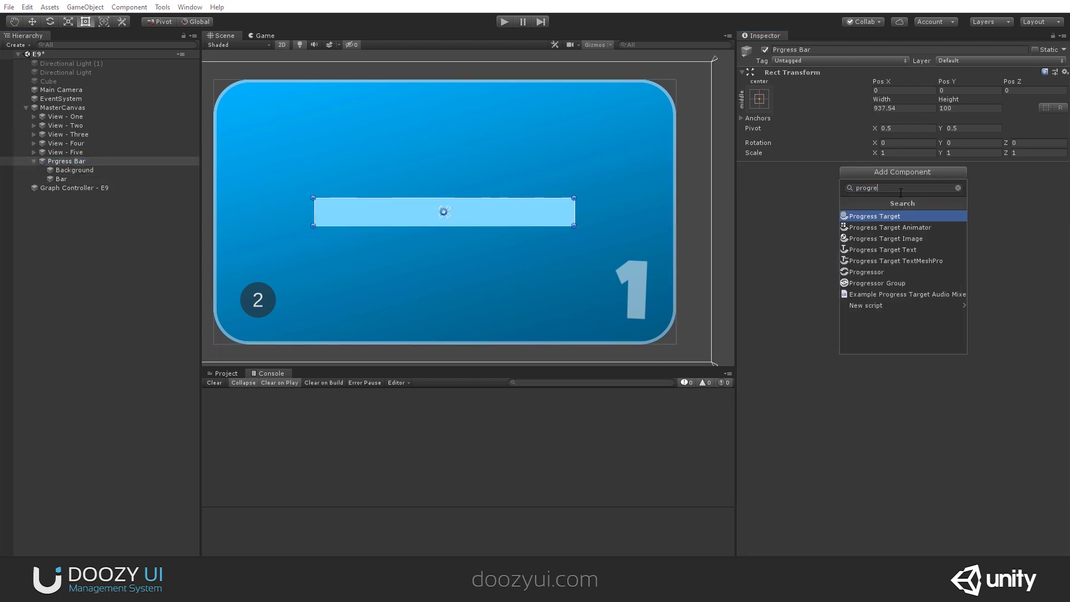
key(Return)
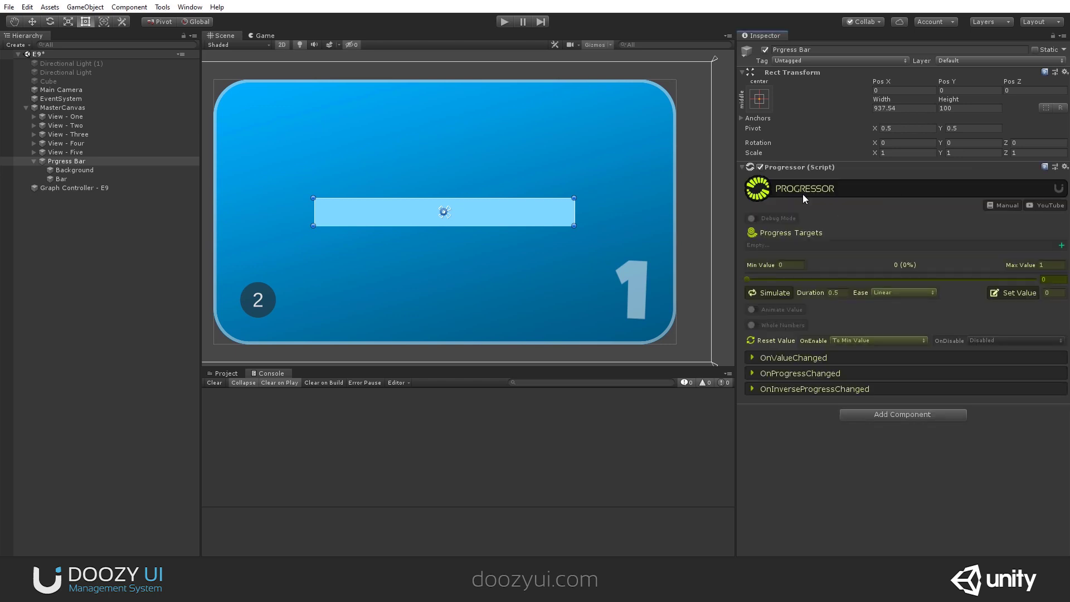
Step: Create a separate Doozy Progressor object at the root of the scene
click(81, 239)
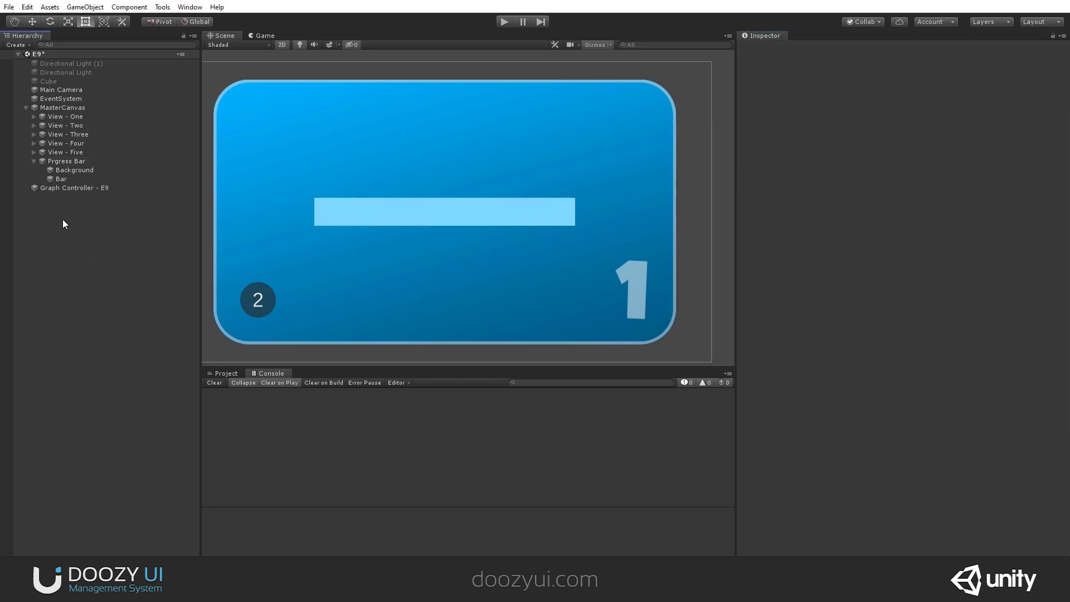
right_click(62, 219)
mouse_move(112, 362)
mouse_move(221, 447)
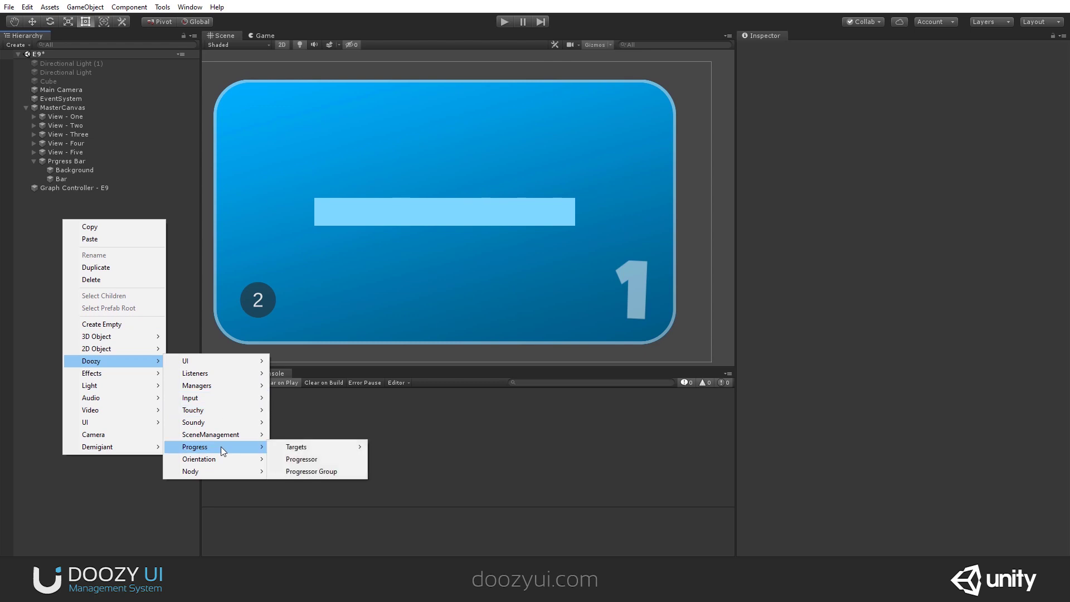
click(348, 457)
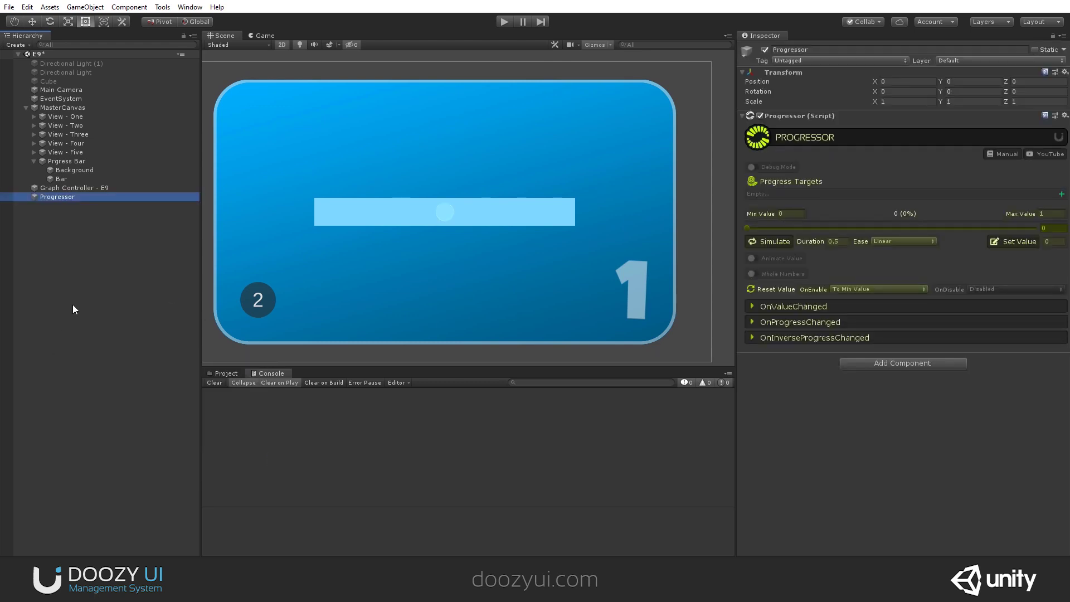
Step: Delete the separate root-level Progressor object and try the value slider of the Prgress Bar's own Progressor
key(Delete)
click(92, 161)
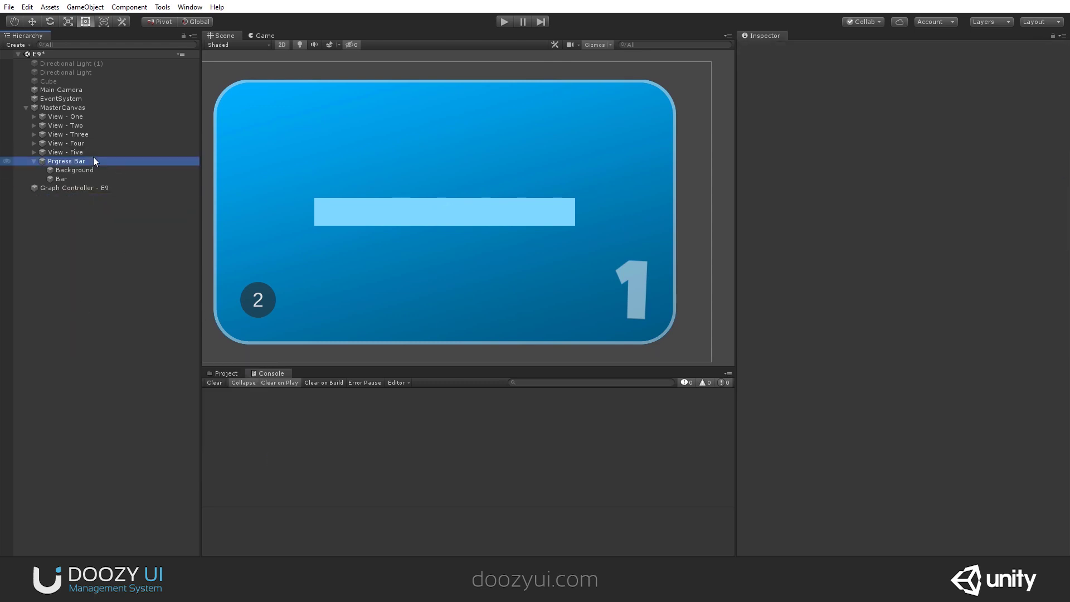
drag(807, 282, 904, 283)
drag(776, 280, 742, 239)
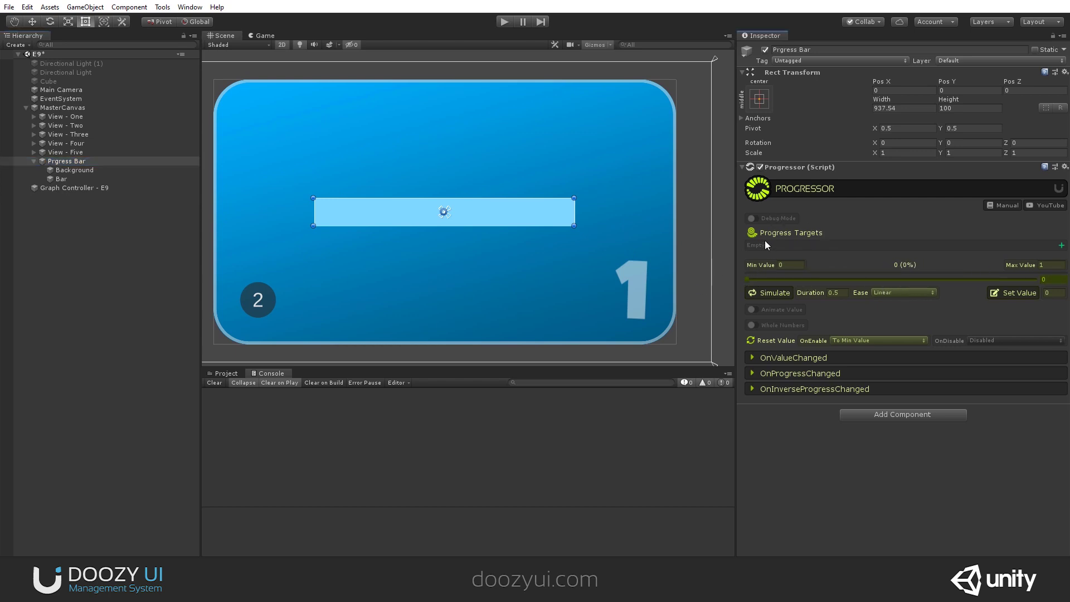
Step: Add the Bar as a progress target of the Prgress Bar's Progressor and test it with the value slider and a 2-second simulation
click(1061, 245)
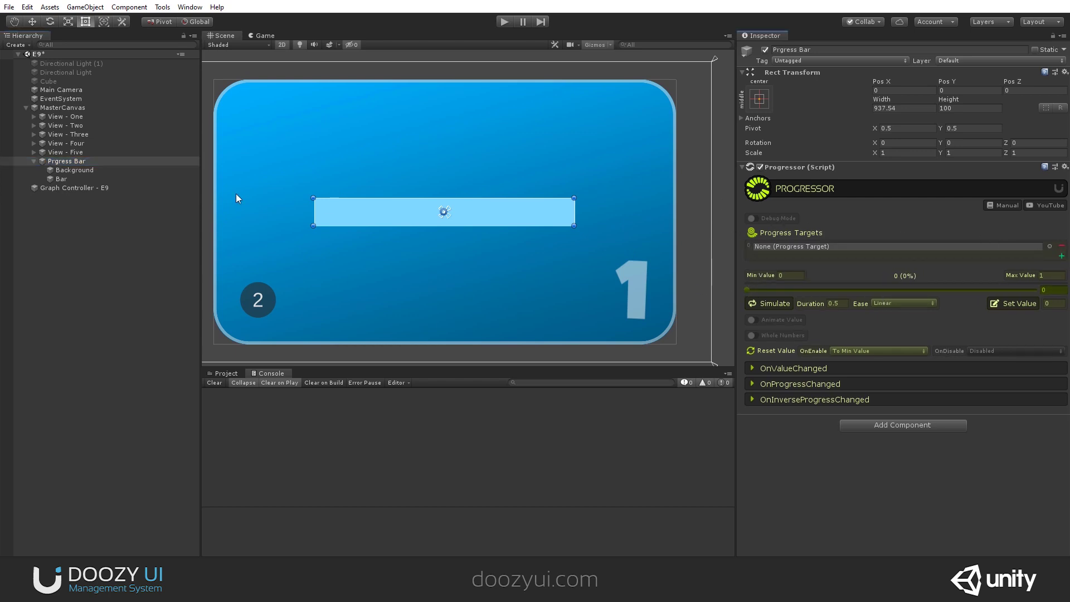
drag(56, 179, 869, 249)
drag(773, 287, 959, 292)
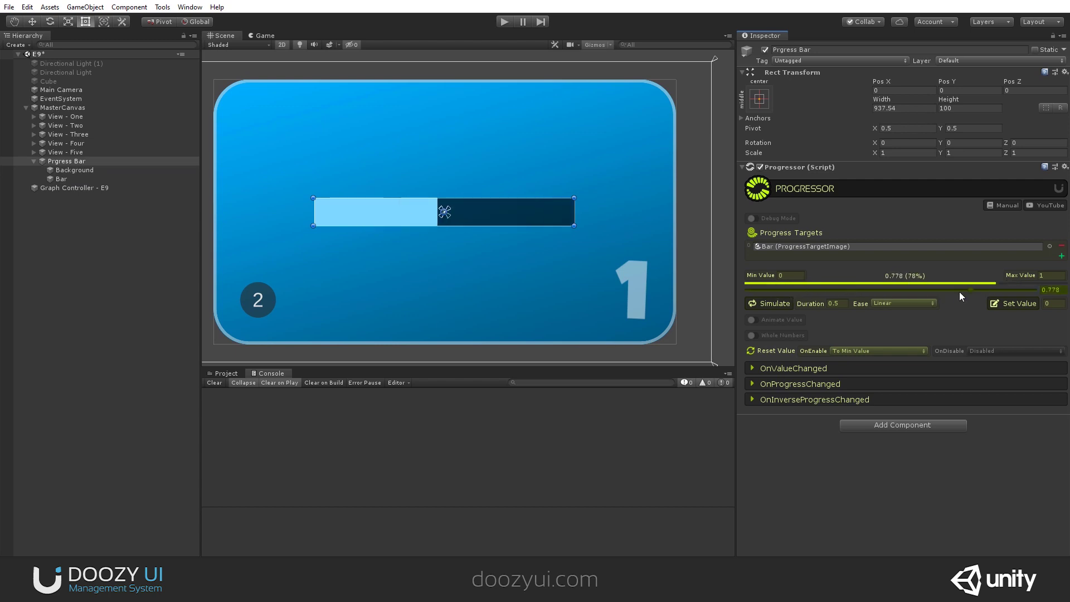
drag(879, 301, 879, 301)
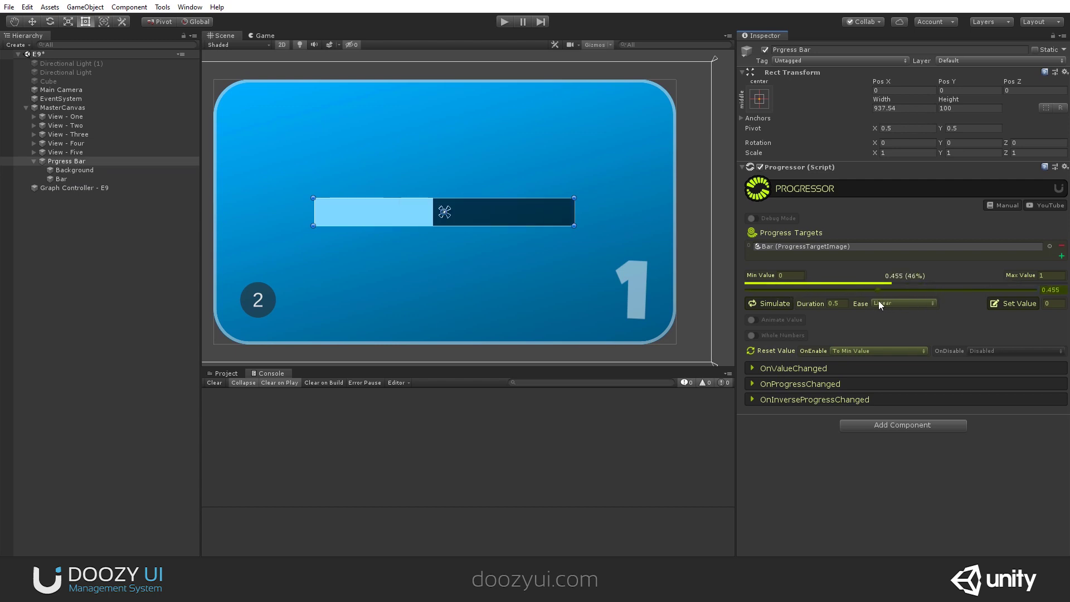
click(762, 306)
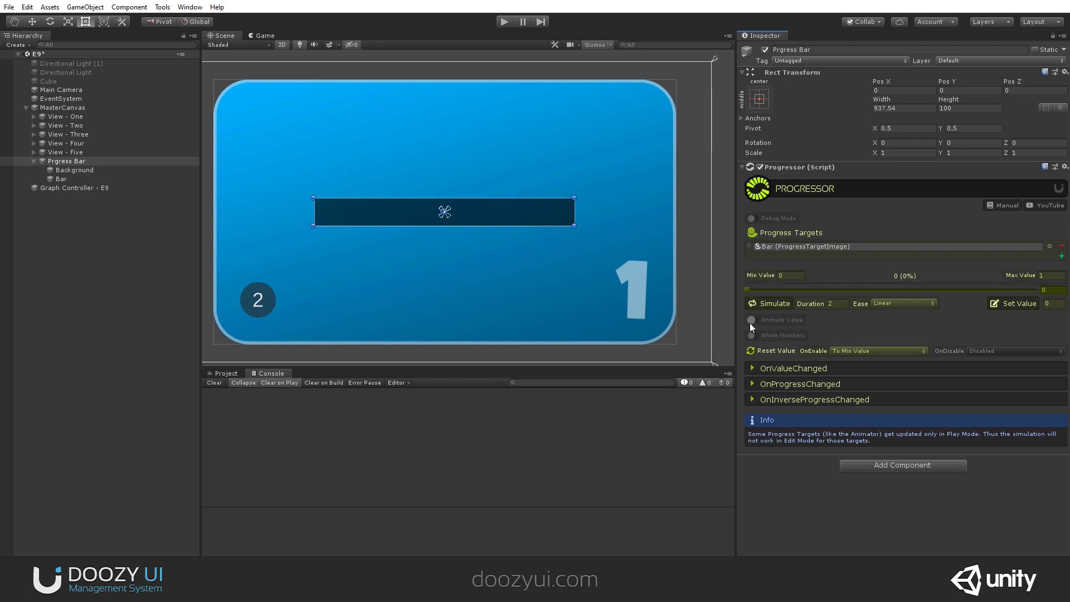
Step: Enable Animate Value on the Progressor and animate its value to 0.8
click(751, 321)
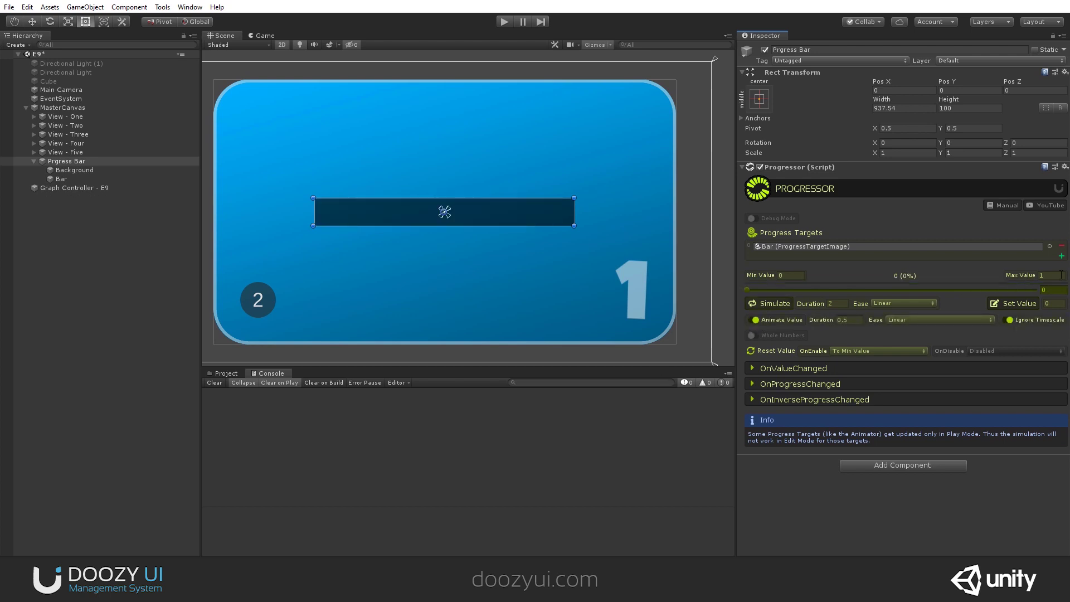
click(1023, 303)
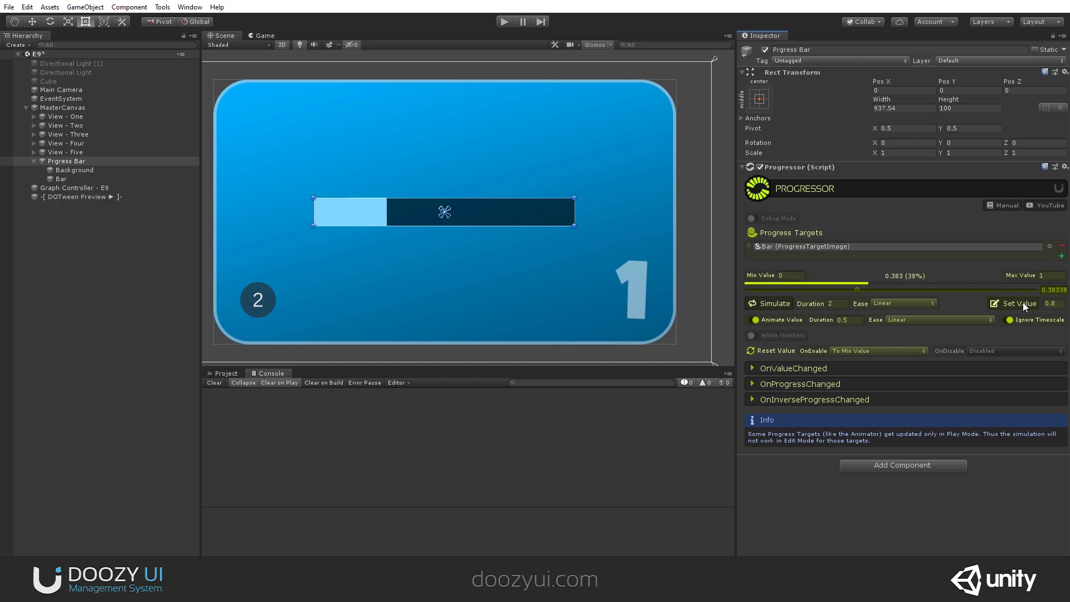
click(844, 320)
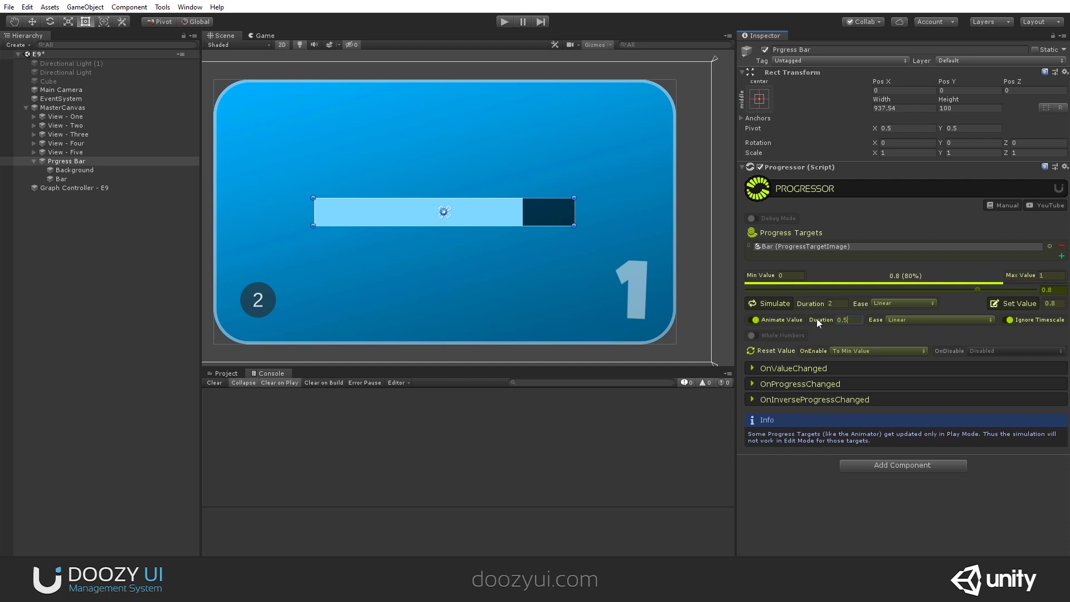
Step: Set the Animate Value ease to Out Back and test it by setting the value to 0.2 and then 0.8
click(910, 320)
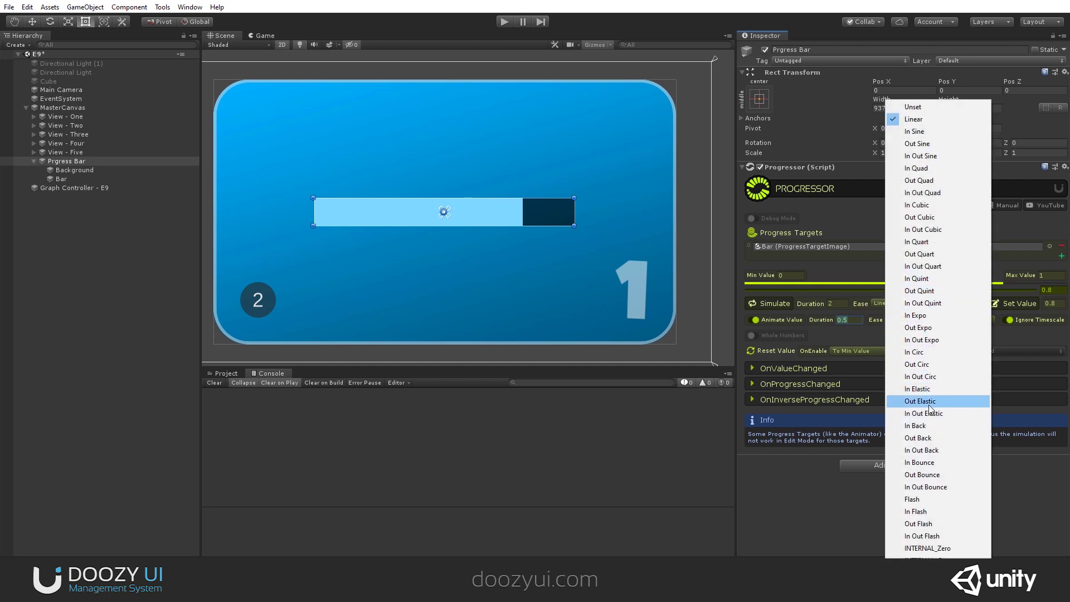
click(937, 438)
click(1052, 304)
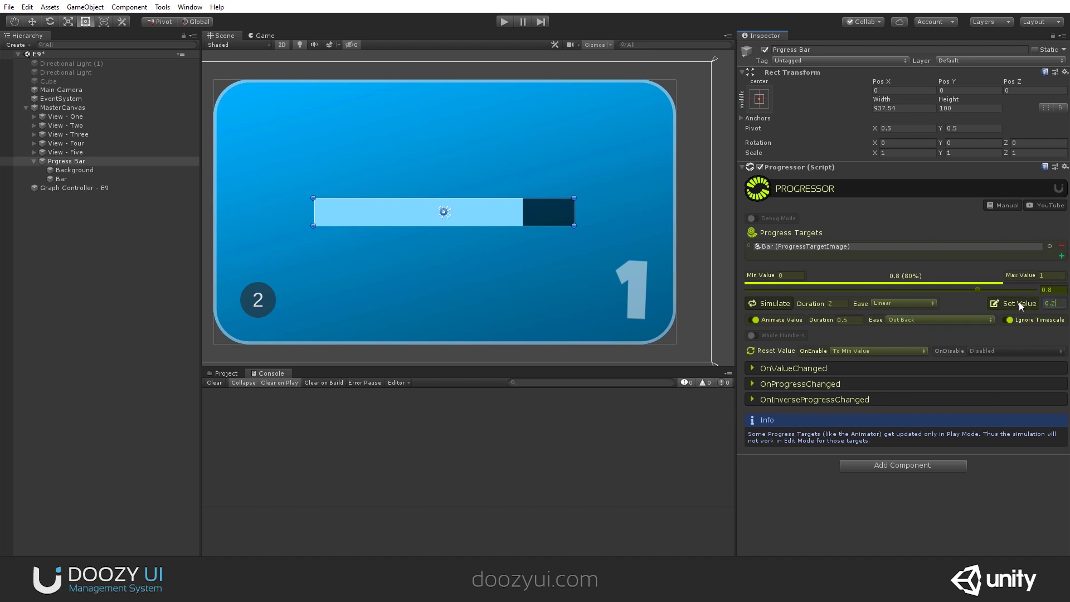
click(1019, 303)
scroll(386, 209, up, 5)
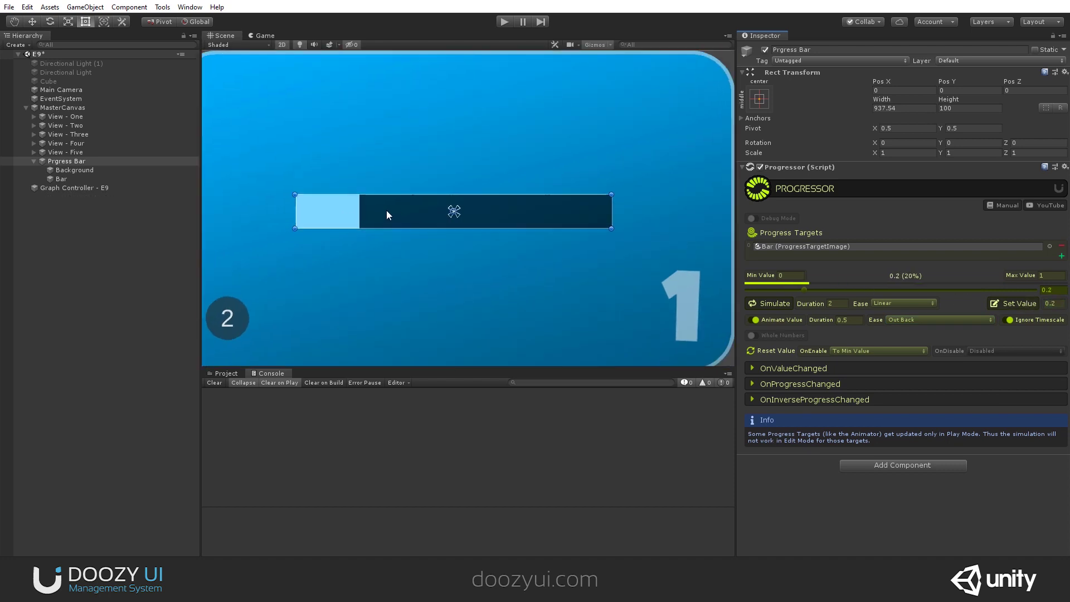
click(1053, 304)
text(1)
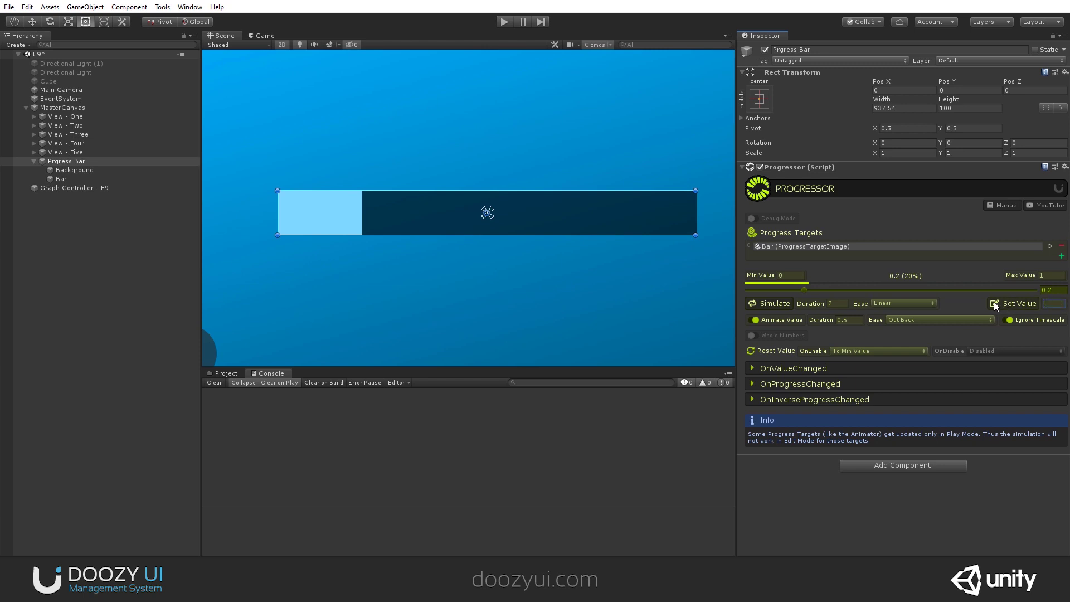
click(1010, 303)
Step: Change the Animate Value ease to Out Bounce and test it by setting the value to 0.2
click(943, 321)
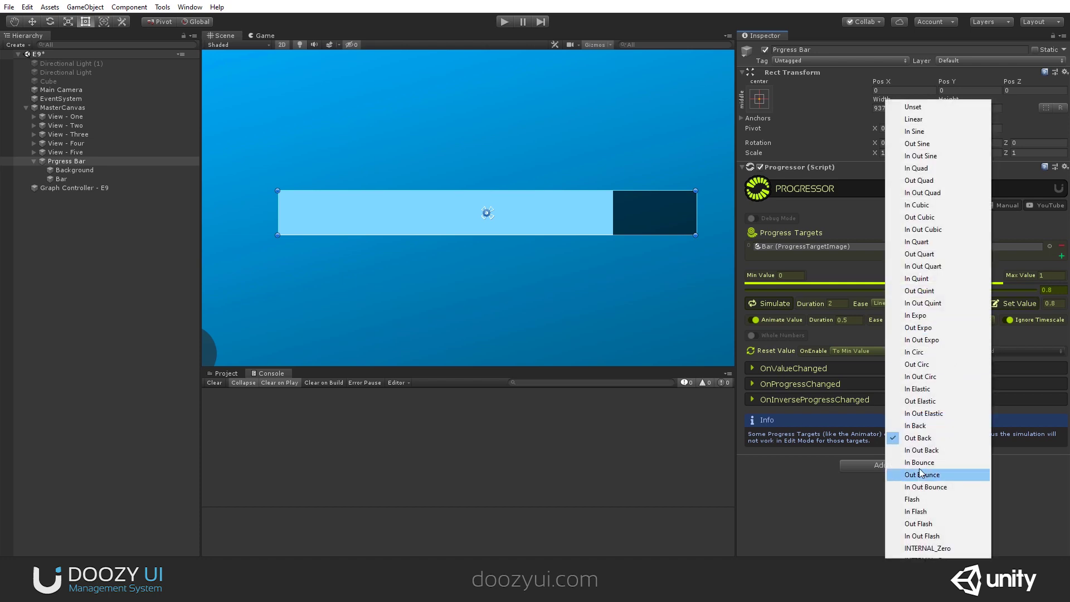
click(946, 475)
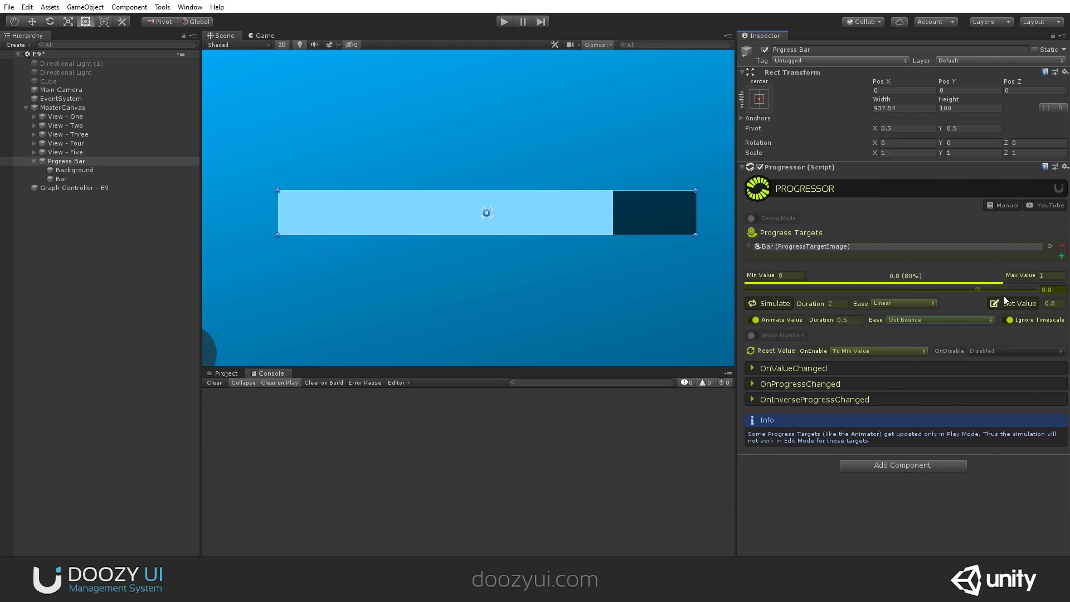
click(1063, 302)
click(1008, 304)
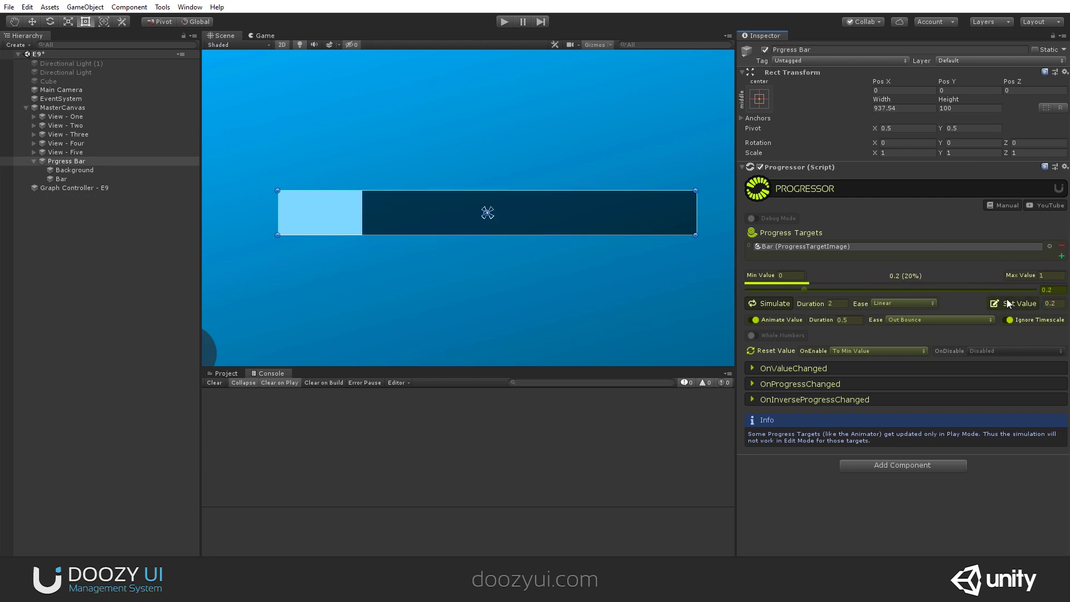
Step: Restore the Linear ease, set the Progressor's value to 0 and disable Animate Value
click(940, 319)
click(938, 107)
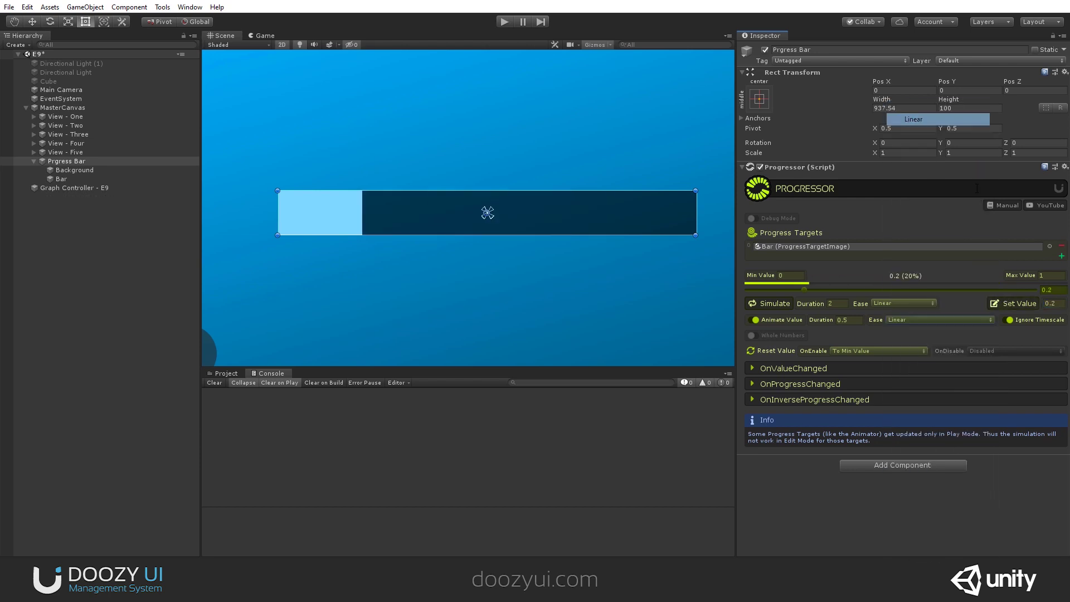
click(1052, 303)
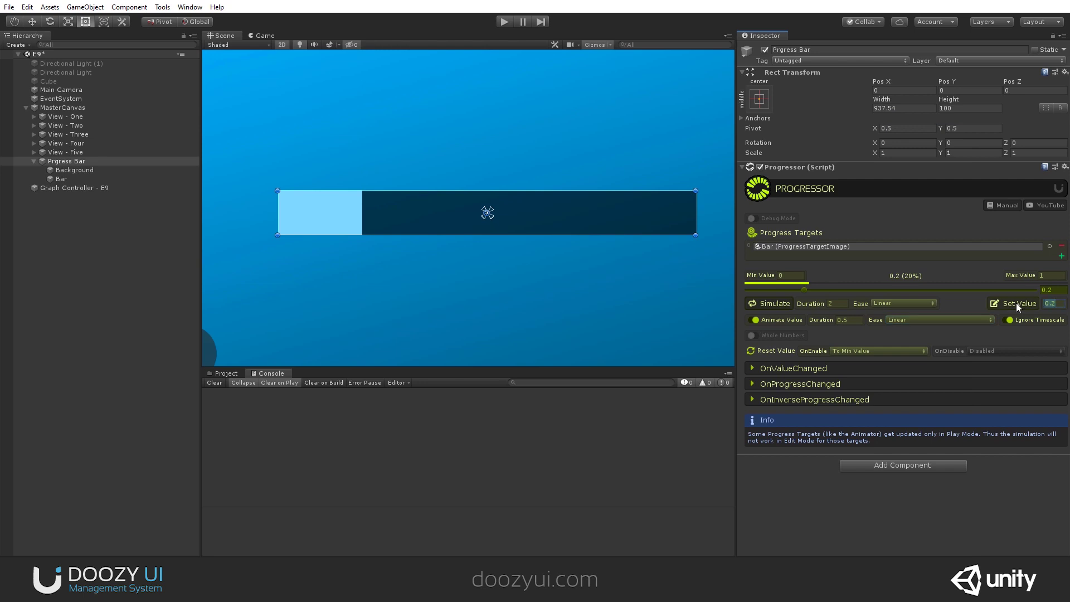
text(0)
click(1009, 303)
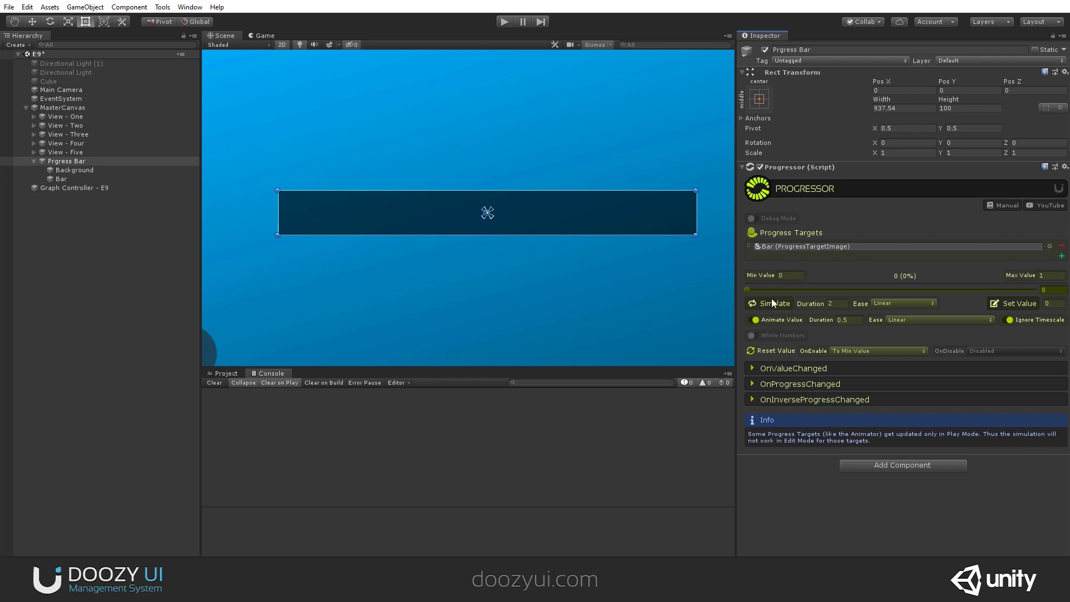
click(752, 320)
Step: Move the Prgress Bar straight down over the lower edge of the blue view, to Pos Y -467
scroll(423, 266, down, 4)
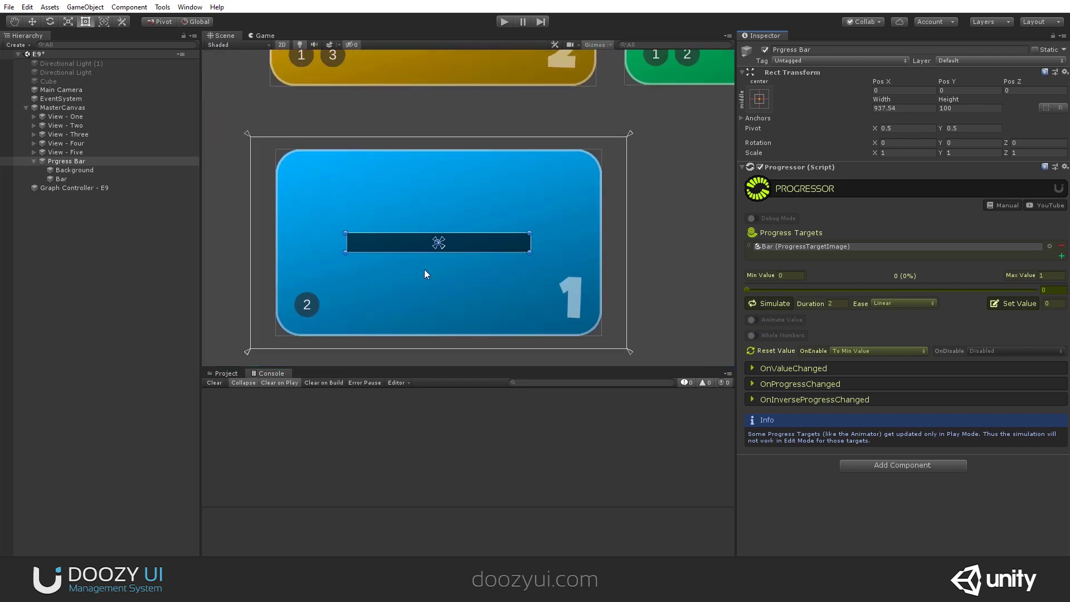
click(59, 117)
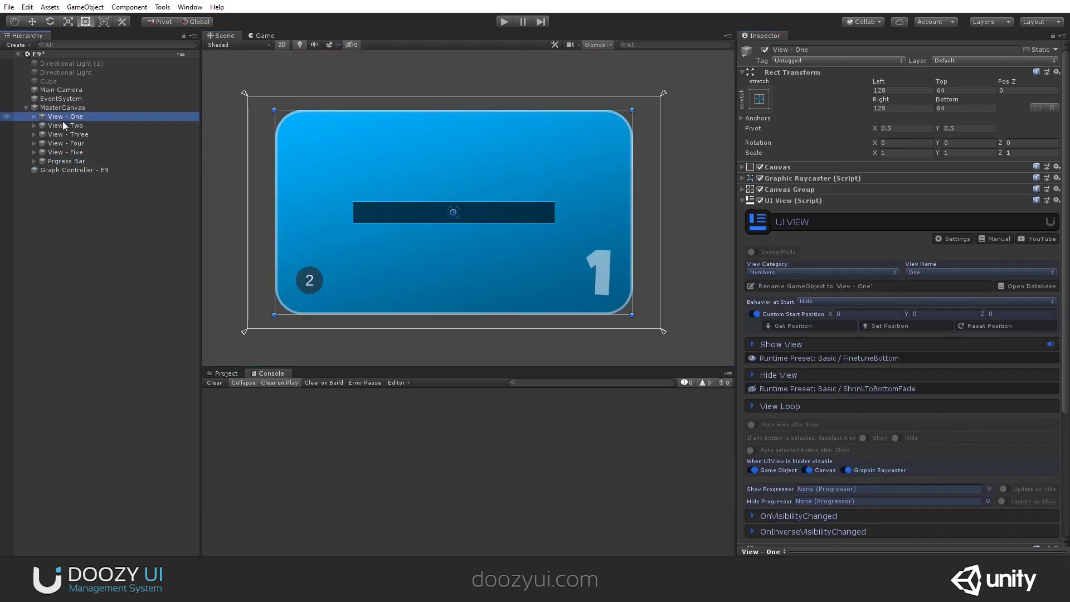
scroll(810, 333, down, 5)
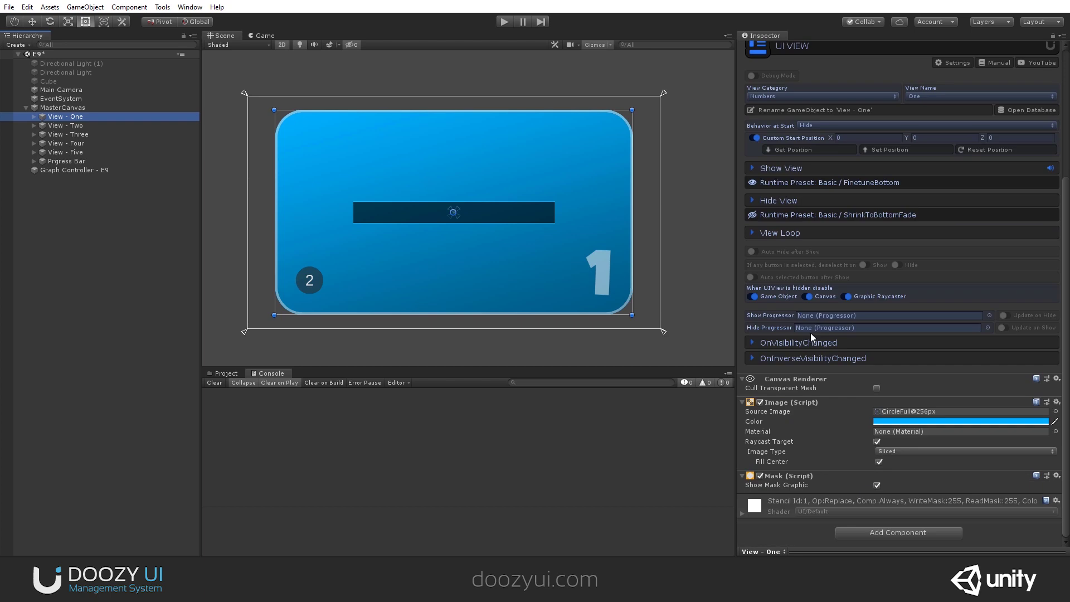
click(66, 160)
key(w)
drag(455, 171, 456, 266)
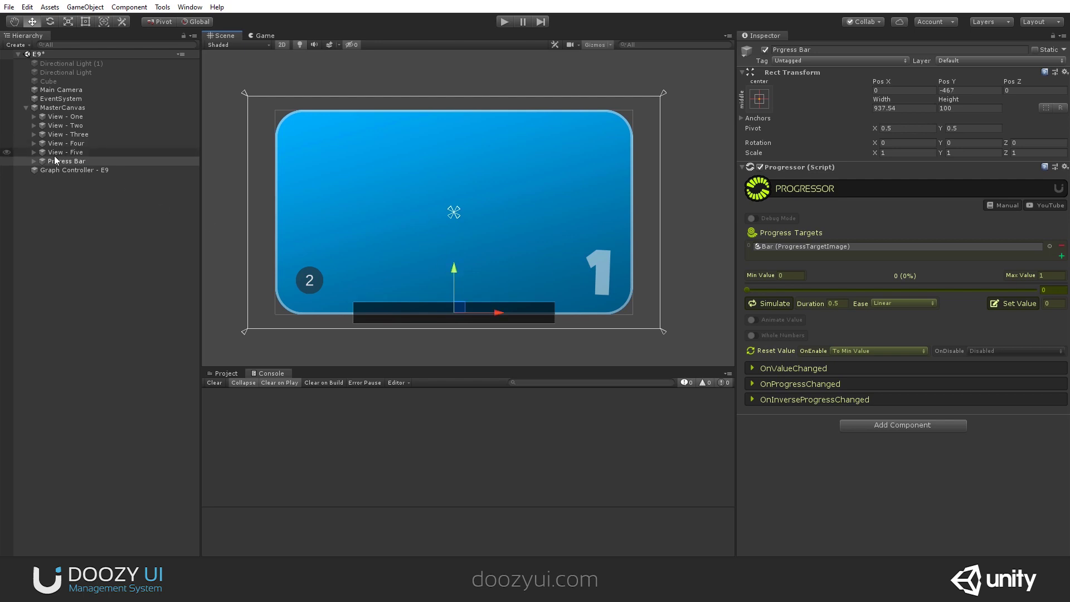
Step: Make the black colour of the Prgress Bar's Background image fully opaque
click(33, 161)
click(66, 171)
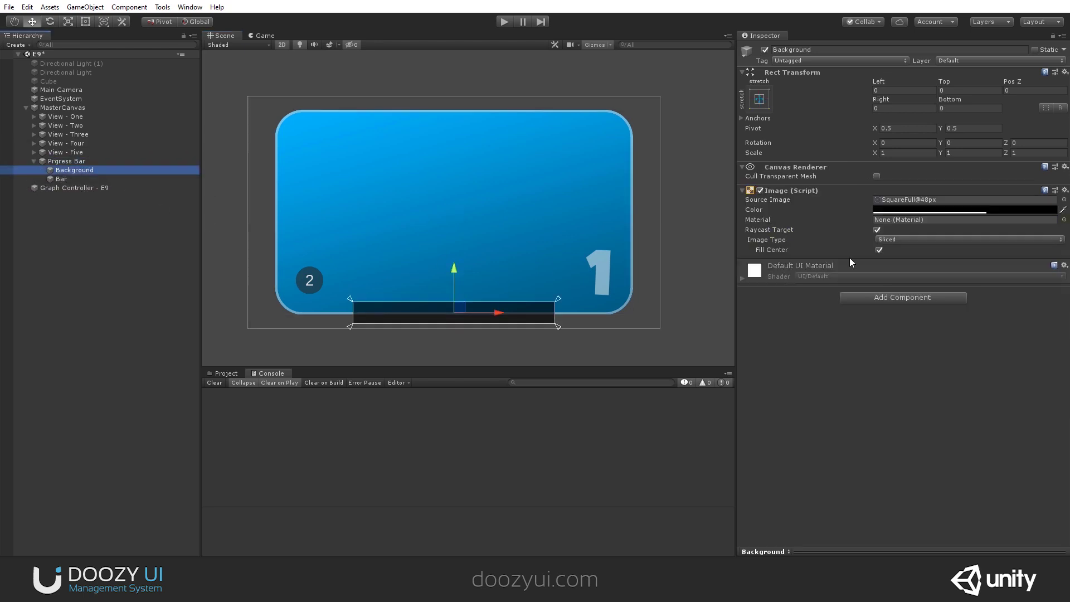
click(929, 210)
drag(743, 424, 766, 424)
click(786, 204)
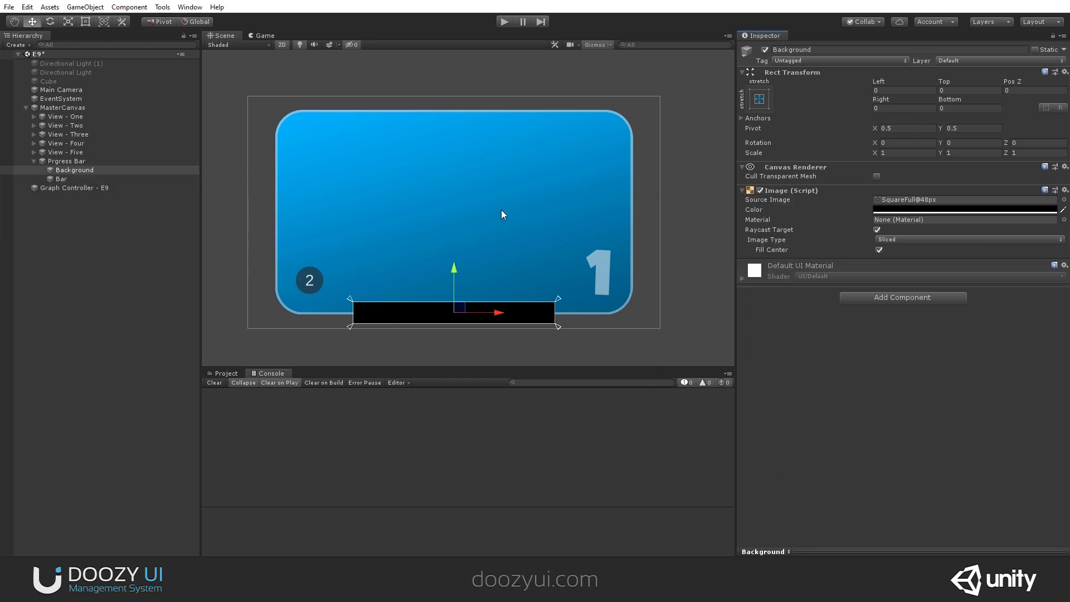
click(37, 161)
click(33, 161)
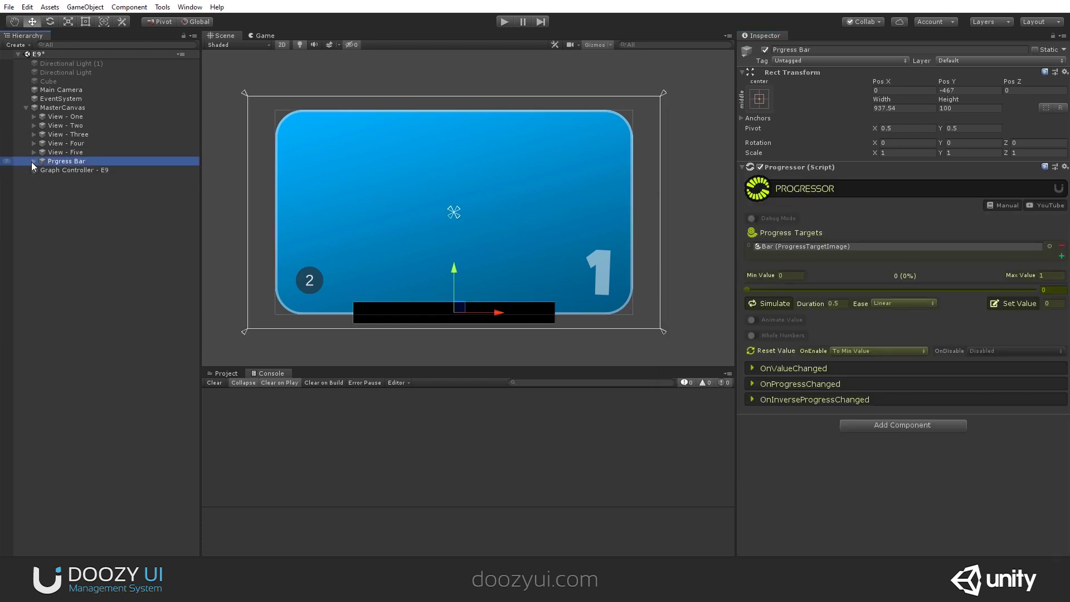
Step: Assign the Prgress Bar as the Show Progressor of View - One and enable Update on Hide
click(75, 117)
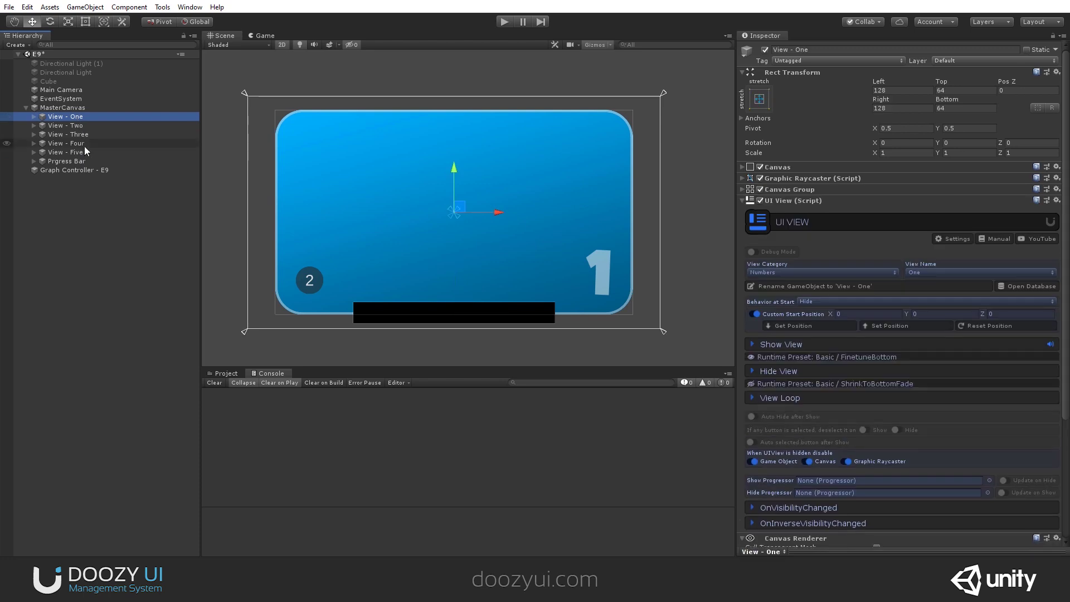
drag(69, 162, 888, 493)
click(1005, 492)
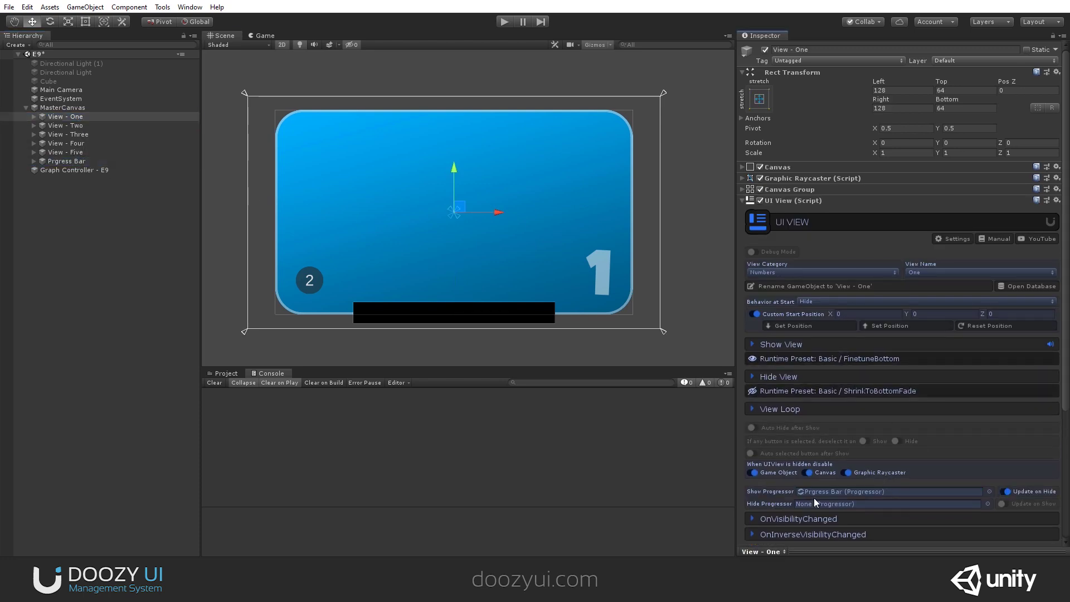
Step: Play the scene and switch between views One and Two to test the progress bar
click(502, 22)
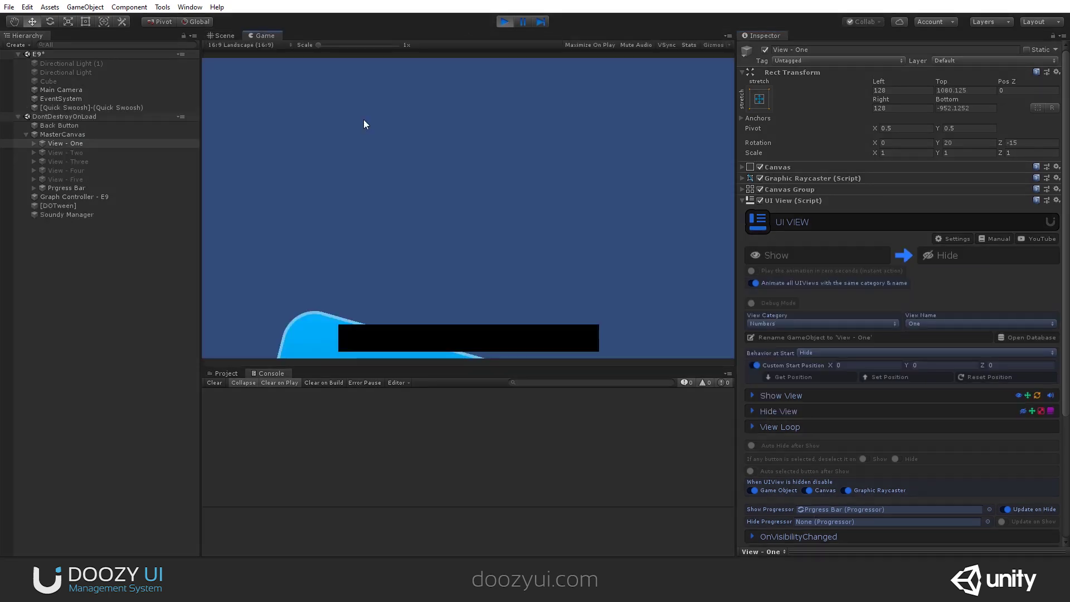
click(268, 297)
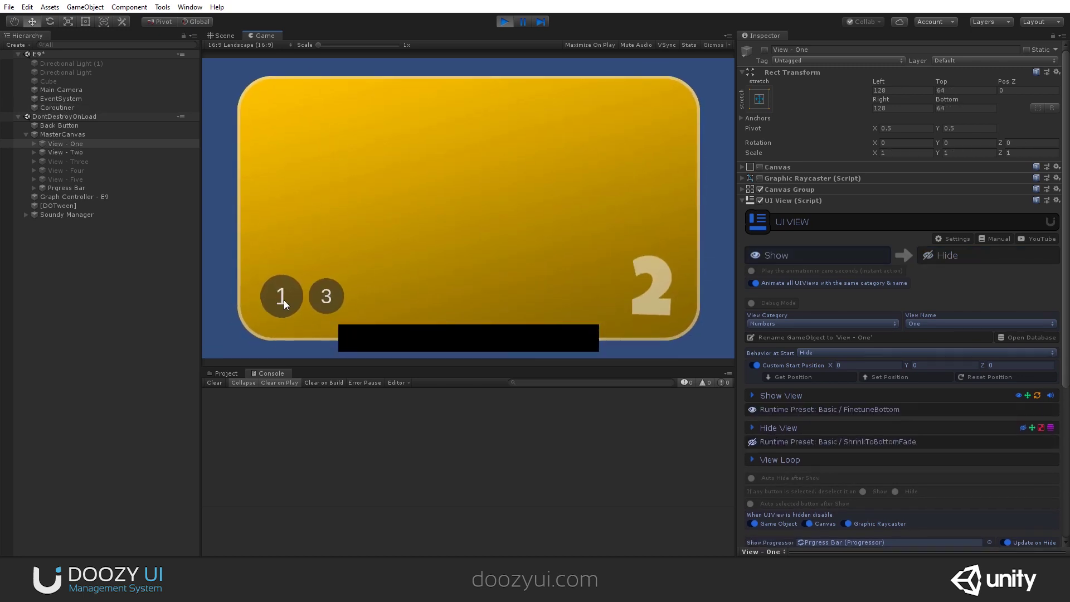
click(284, 300)
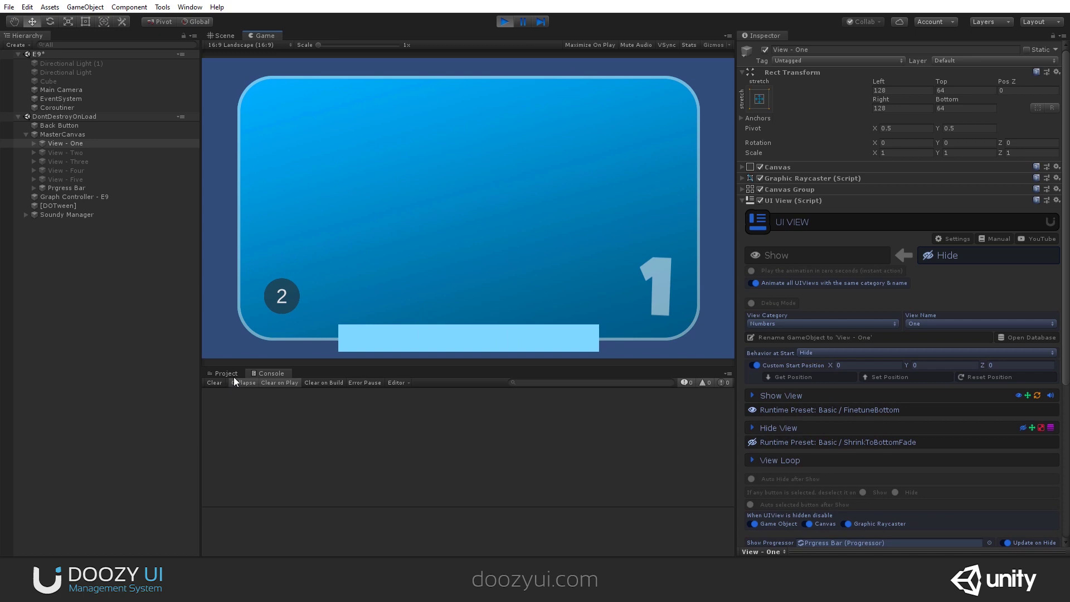
click(290, 287)
Step: Inspect the Prgress Bar's Progressor while switching between views One and Two during play
click(91, 189)
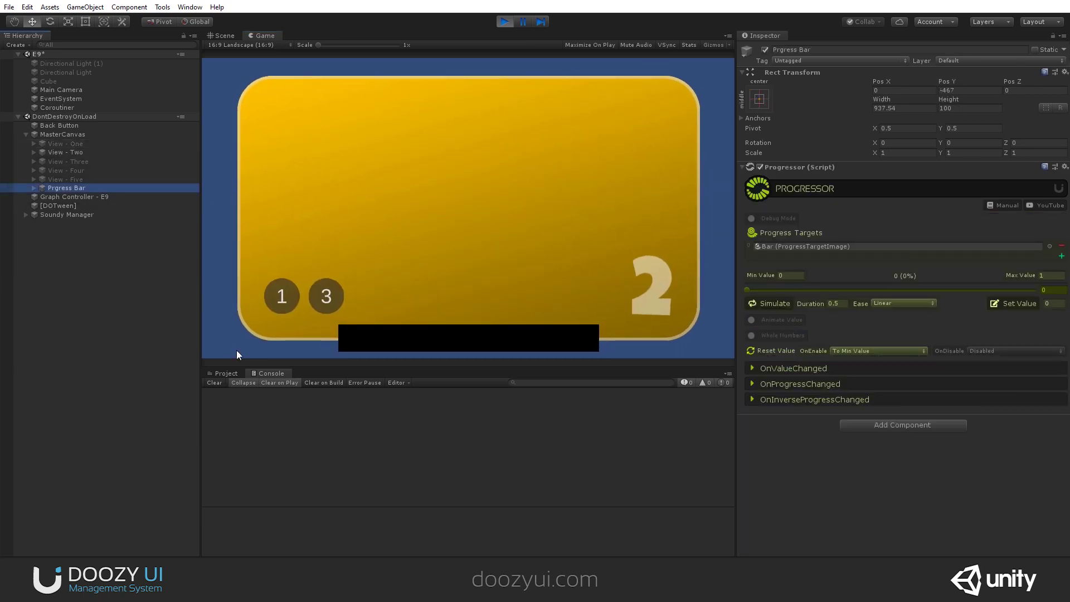
click(279, 297)
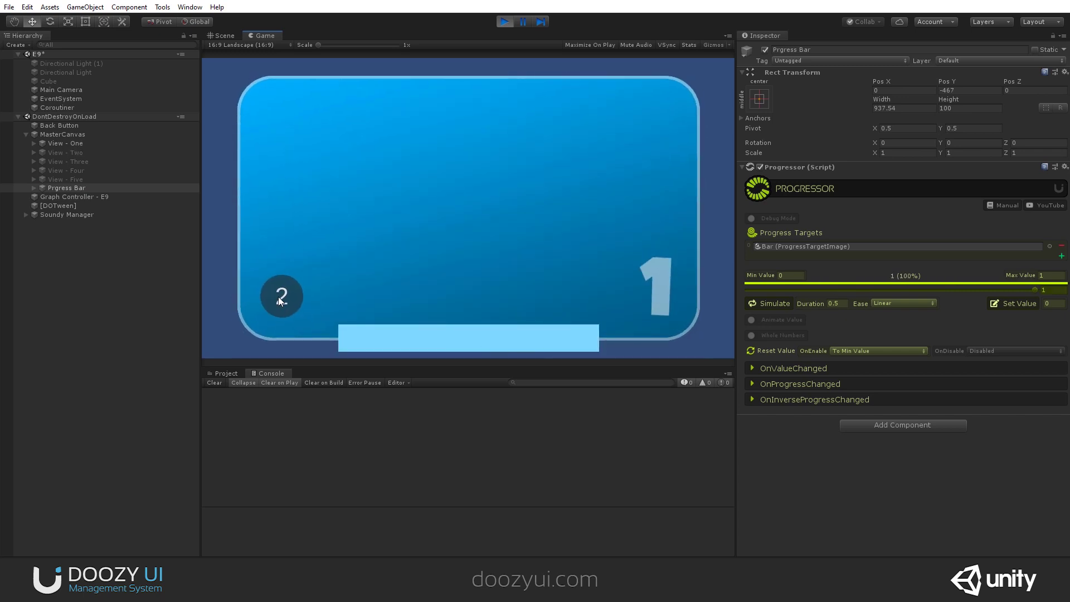
click(279, 296)
click(278, 296)
Step: Set the Move In duration of View - One's Show View animation to 3 while the scene is playing
click(69, 143)
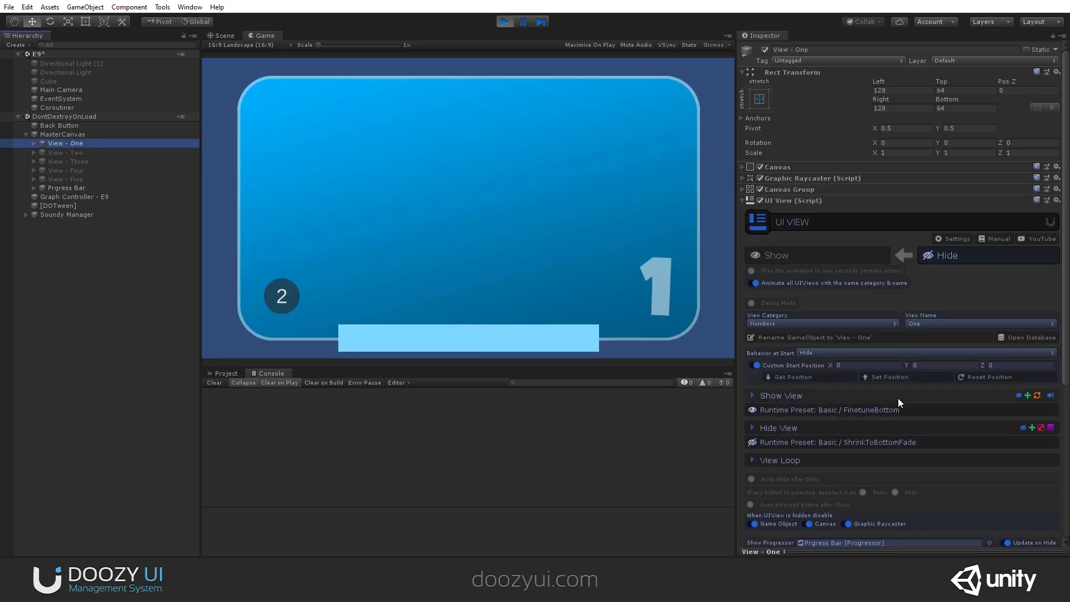
scroll(799, 287, down, 3)
click(794, 299)
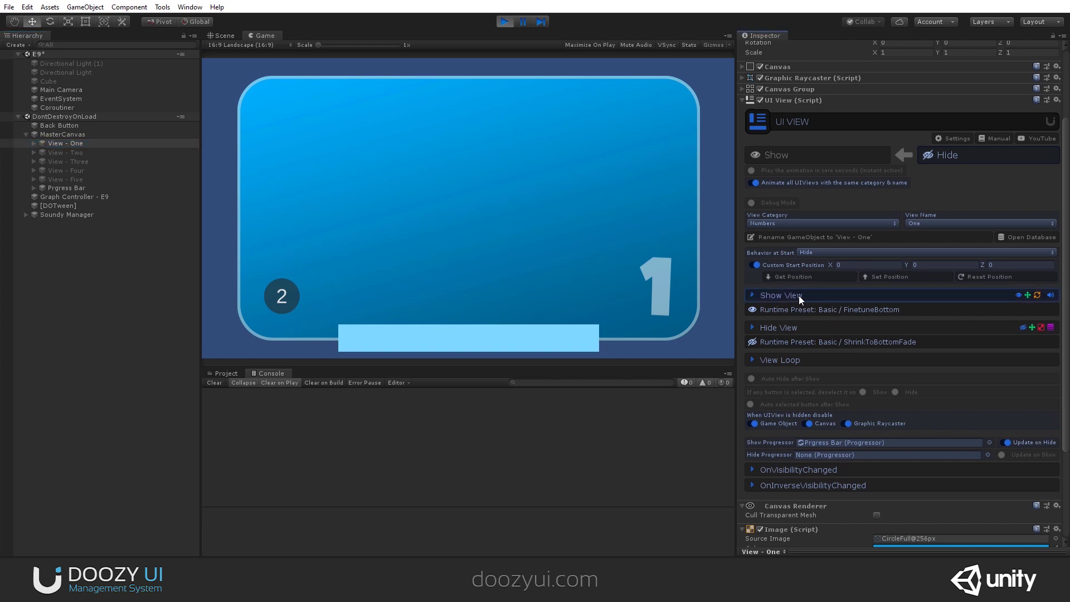
click(796, 297)
drag(924, 428, 880, 458)
text(3)
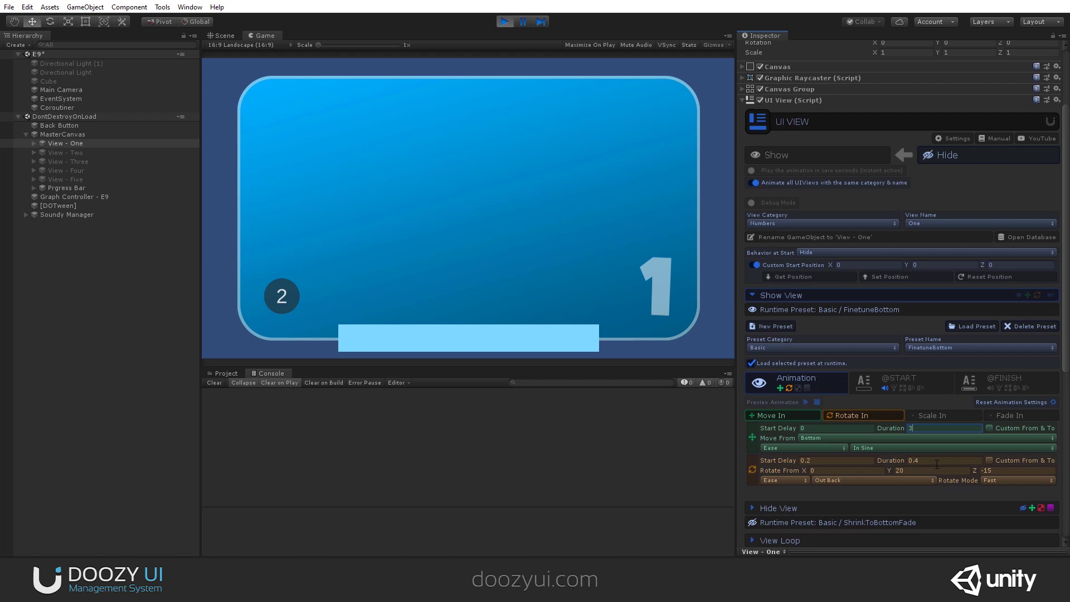
Step: Switch to view Two and back to One to test the slower show animation, and stop play mode
click(284, 295)
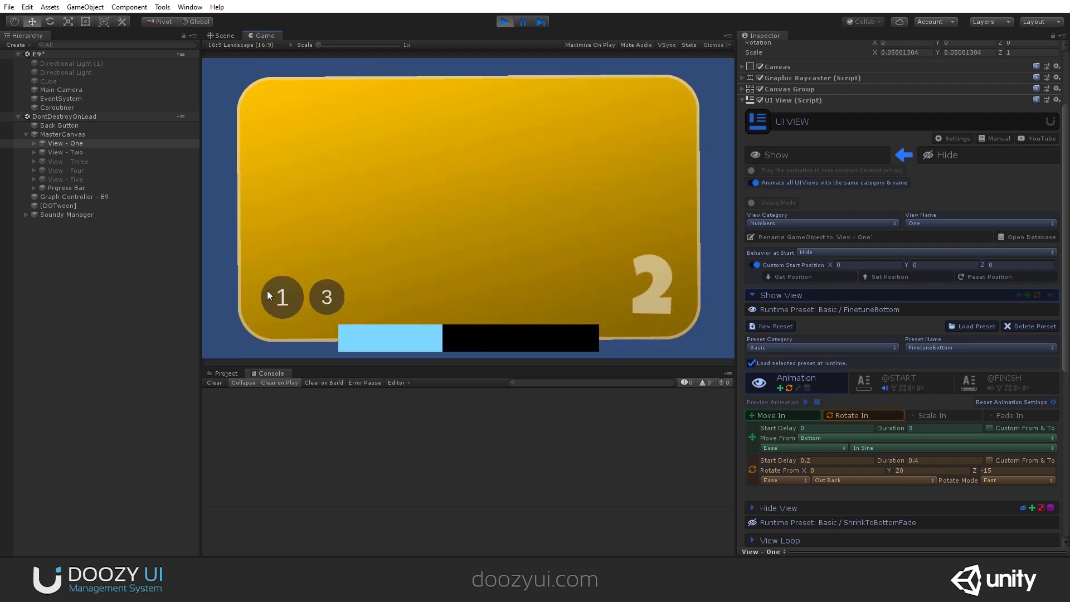
click(296, 295)
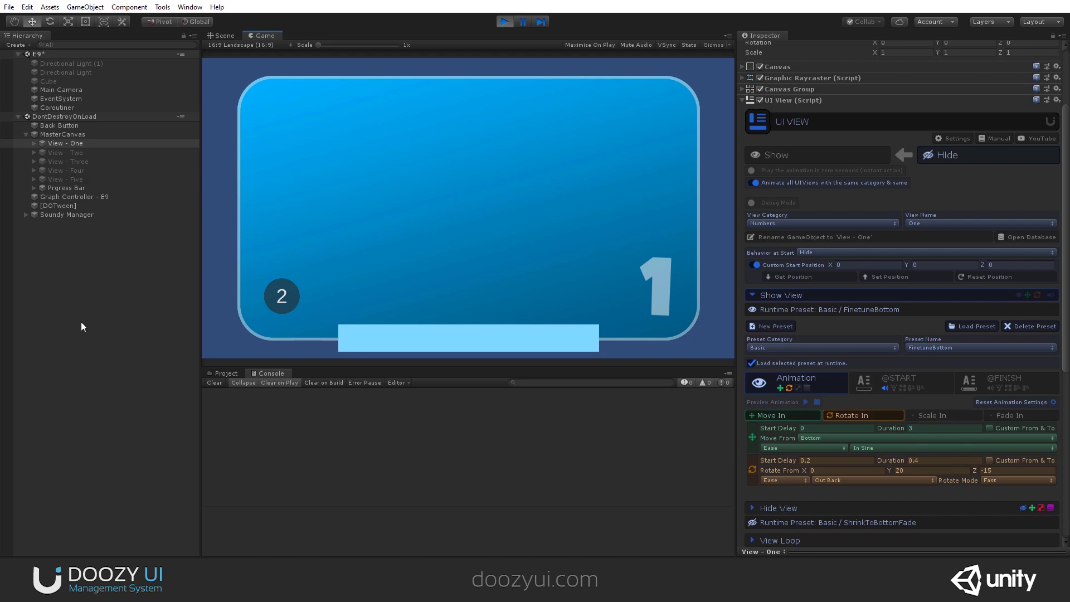
click(504, 23)
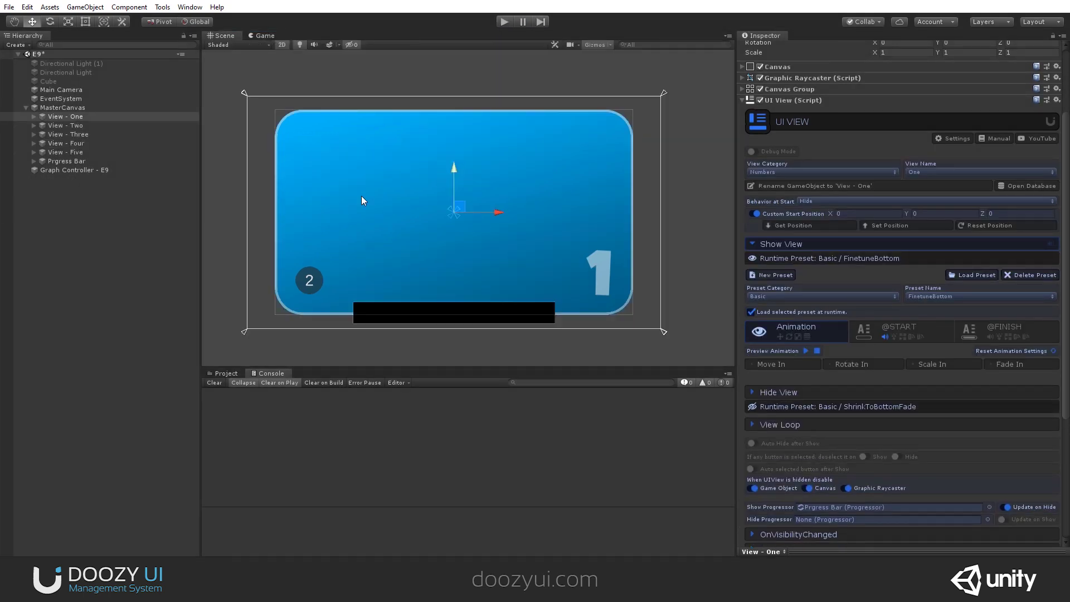
Step: Add a UI Text child to Prgress Bar and move it above the bar's left end, to about X -359, Y 96
click(55, 161)
click(34, 161)
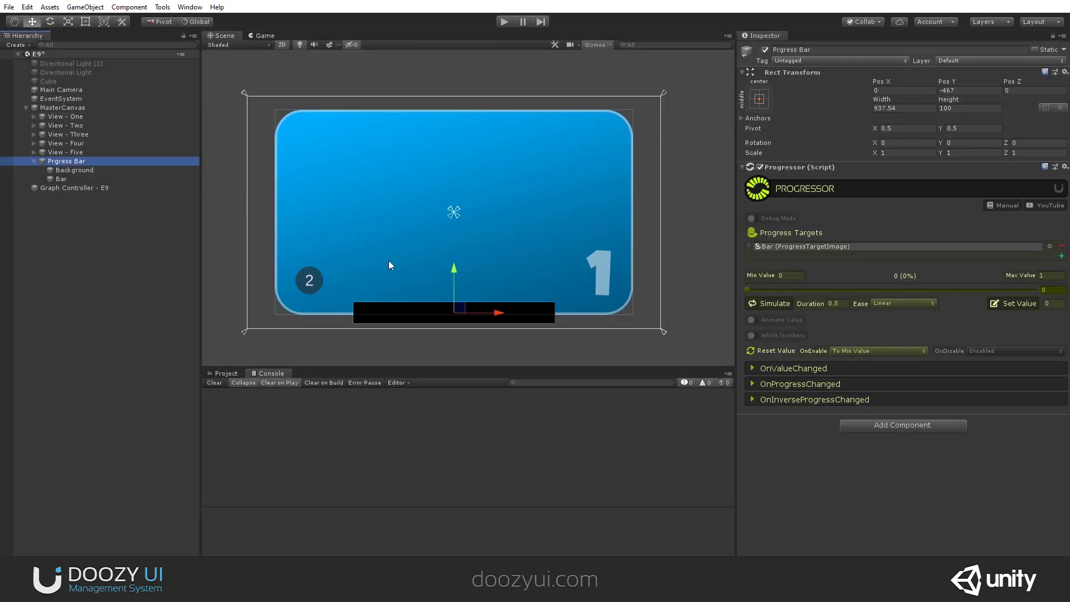
key(f)
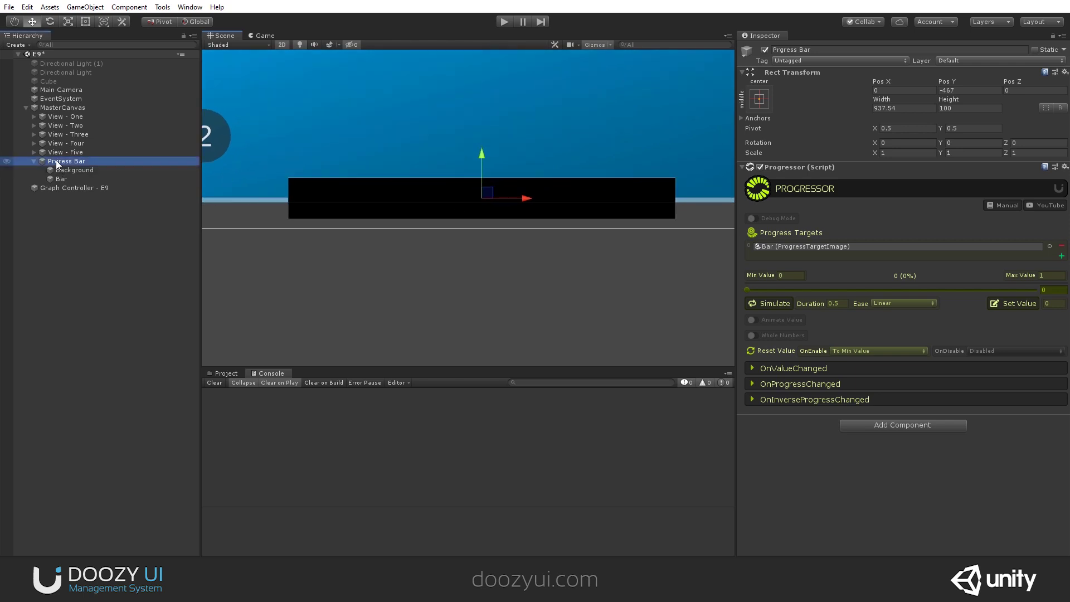
right_click(57, 162)
mouse_move(127, 366)
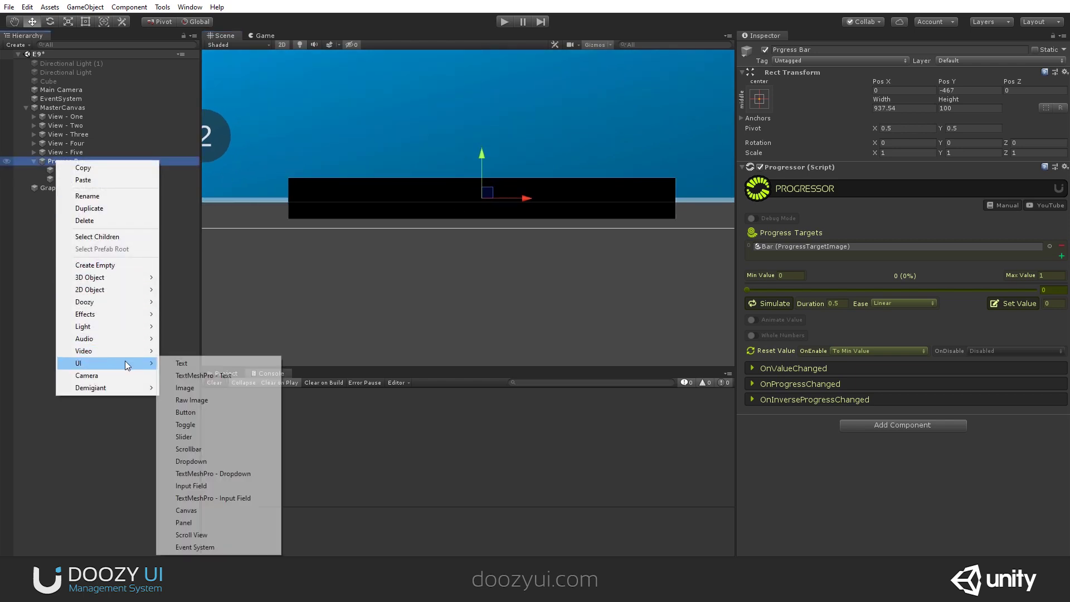
click(182, 362)
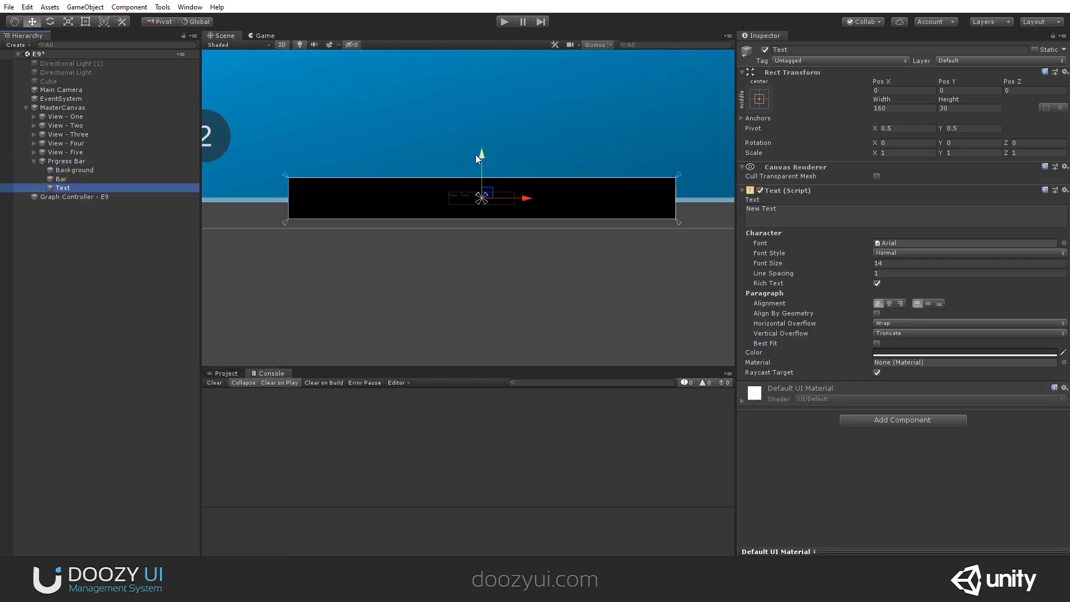
drag(476, 155, 476, 116)
drag(527, 162, 381, 165)
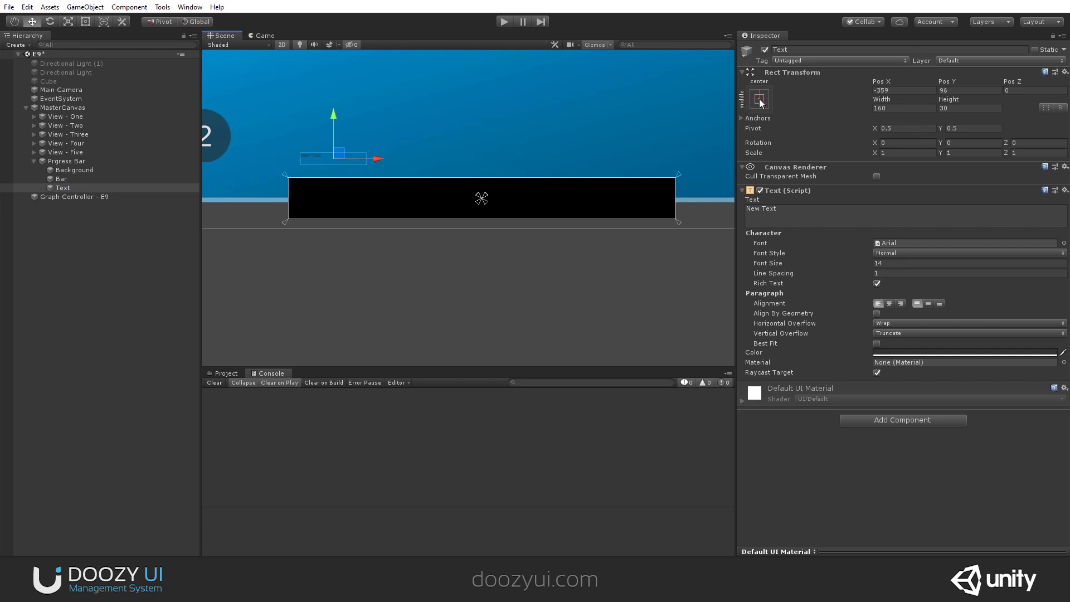
Step: Set the content of the new Text object to "Progress Value"
click(772, 210)
text(Progress Vu)
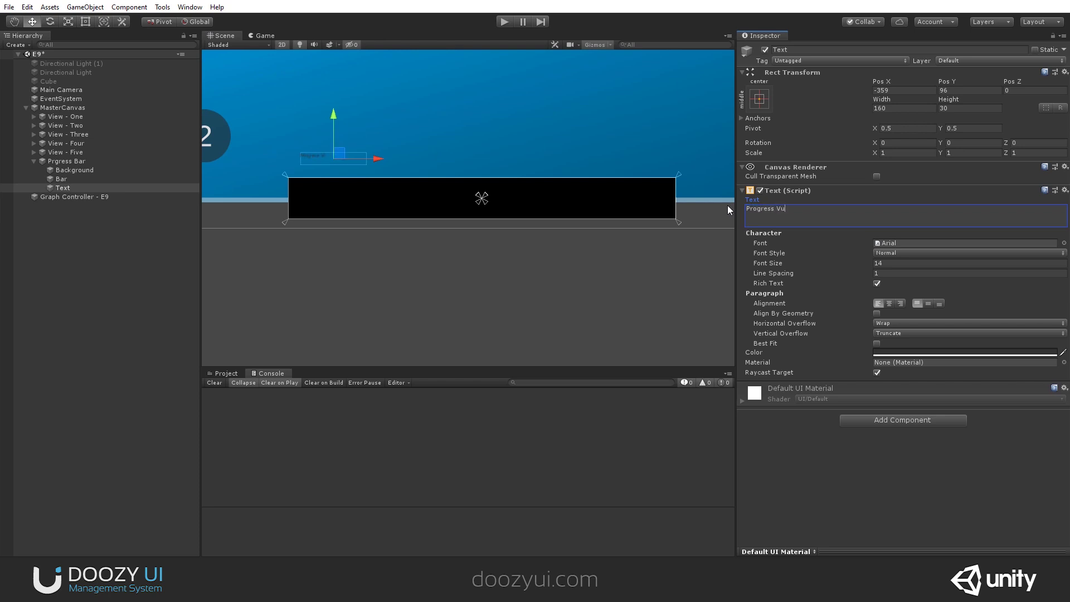
key(BackSpace)
text(Value)
Step: Set the Text font size to 65 and enlarge its rectangle to about 499 by 92 above the bar
drag(873, 265, 897, 267)
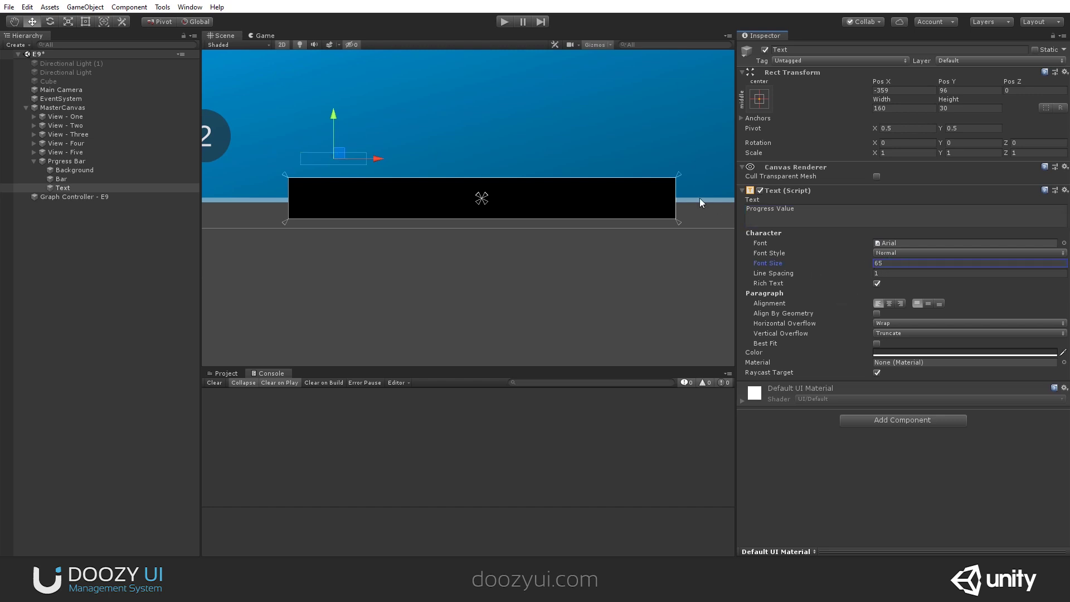
key(t)
alt+drag(354, 152, 455, 164)
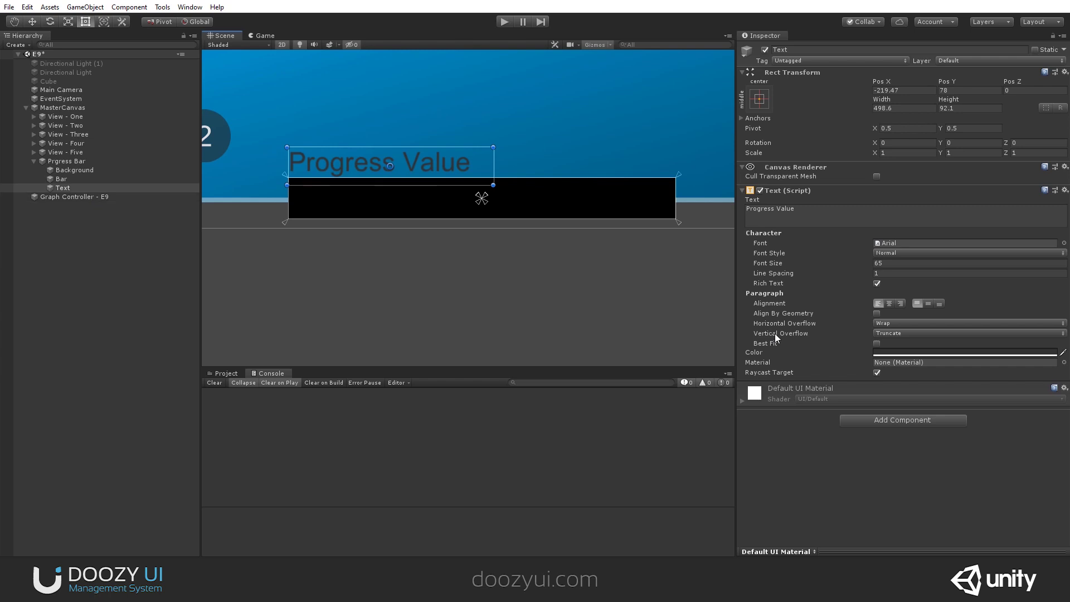
Step: Add a Progress Target Text component to Text and enable its Use Multiplier option
scroll(319, 160, up, 10)
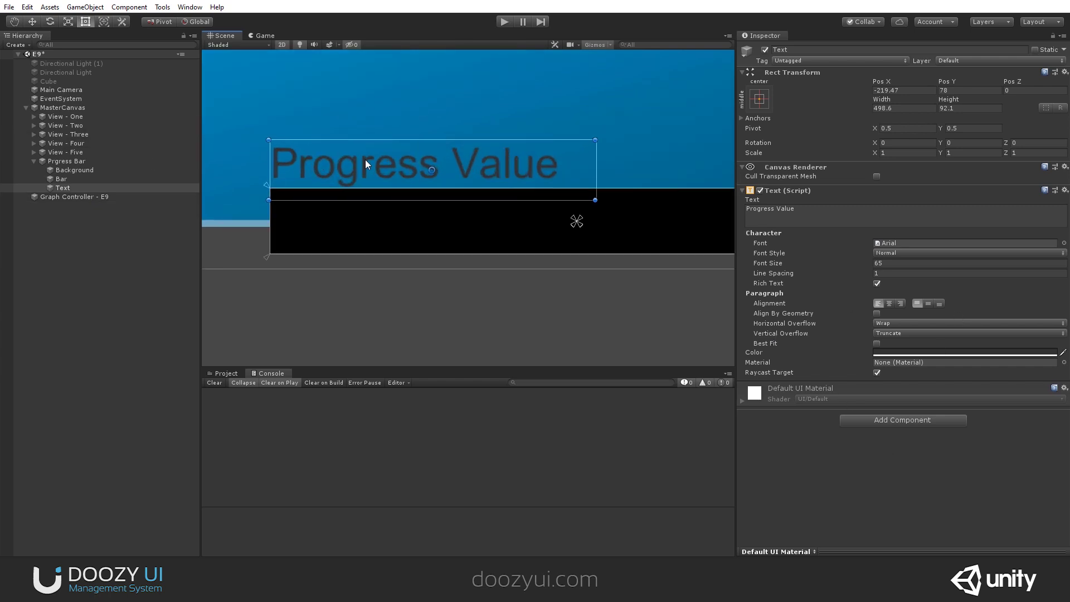
scroll(366, 159, down, 6)
middle_drag(481, 140, 436, 169)
scroll(437, 169, down, 1)
click(865, 425)
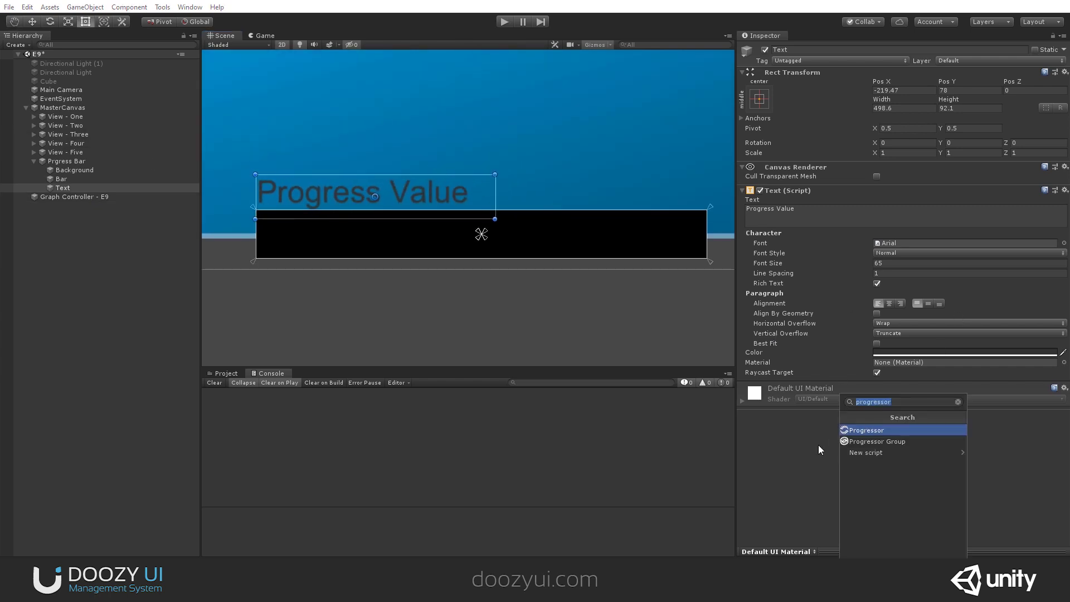
text(progress target)
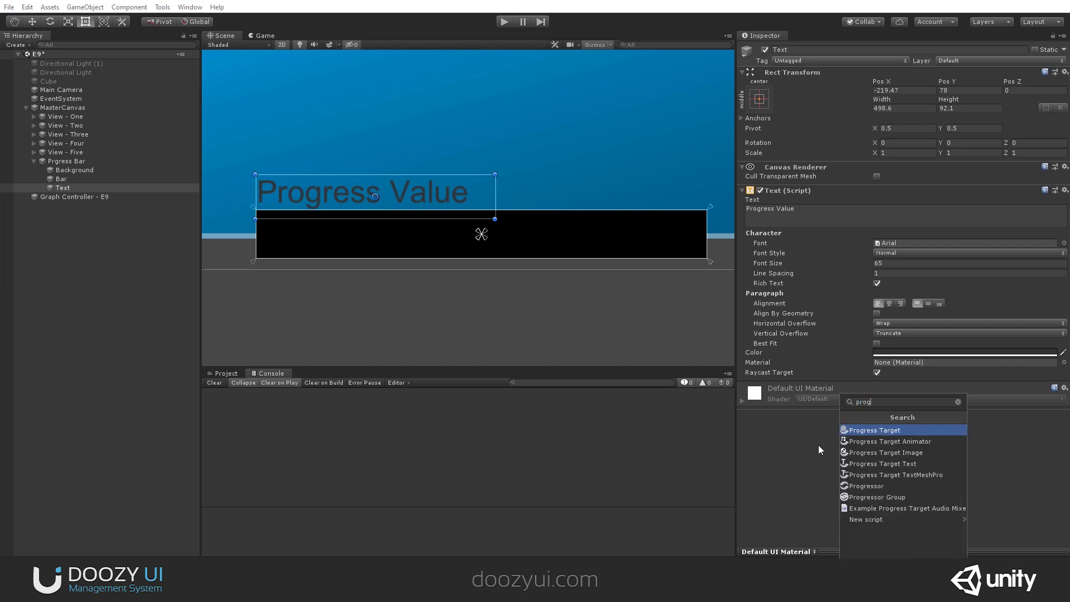
key(Down)
key(Down)
key(Down)
key(Return)
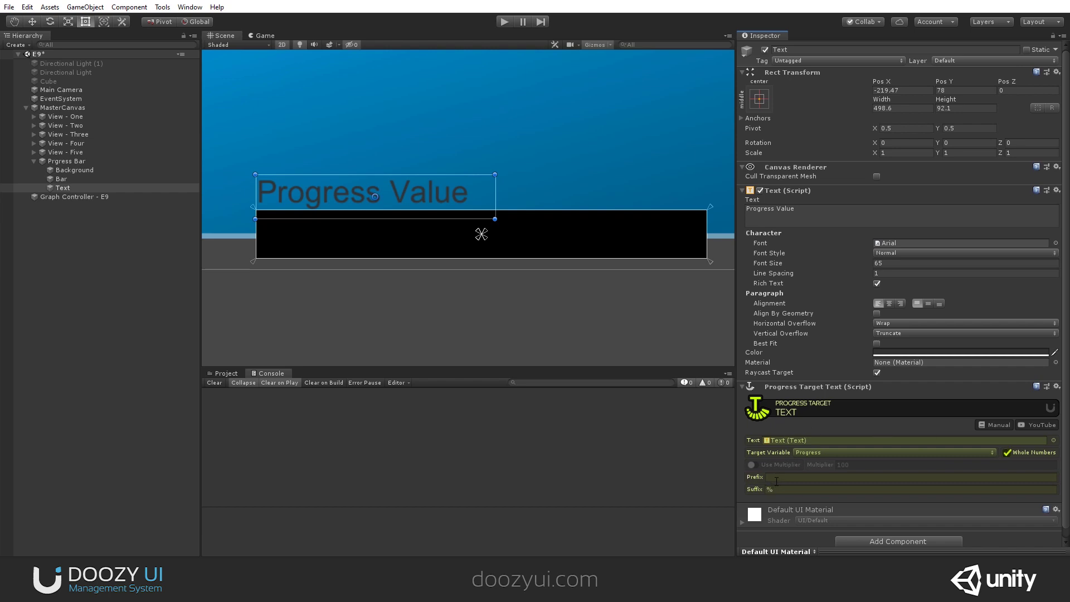
click(752, 465)
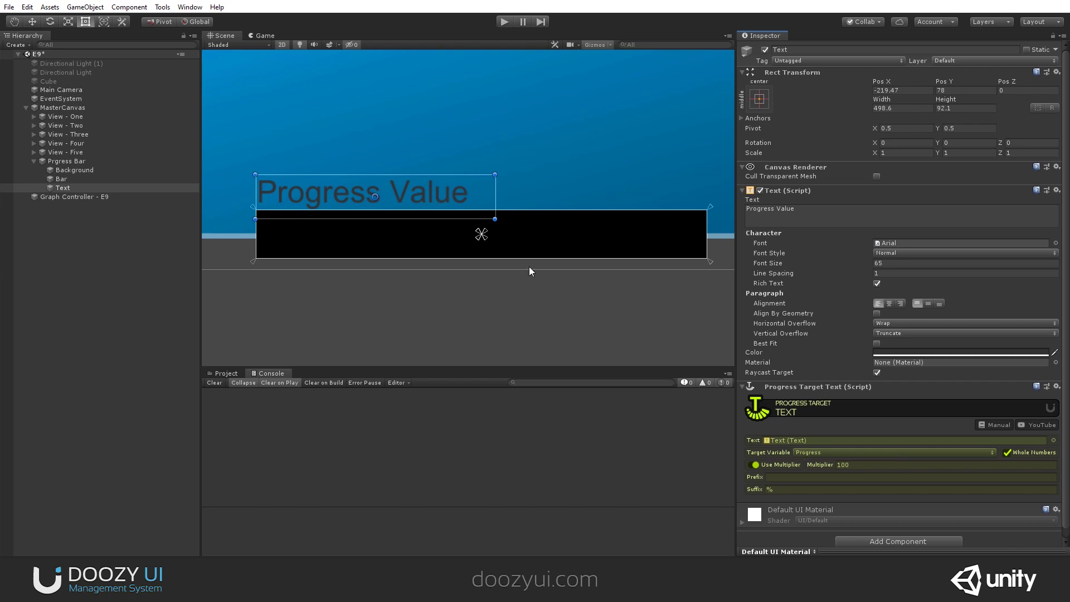
Step: Add Text as a second progress target of the Prgress Bar's Progressor and set the progress value to 0.6
click(66, 161)
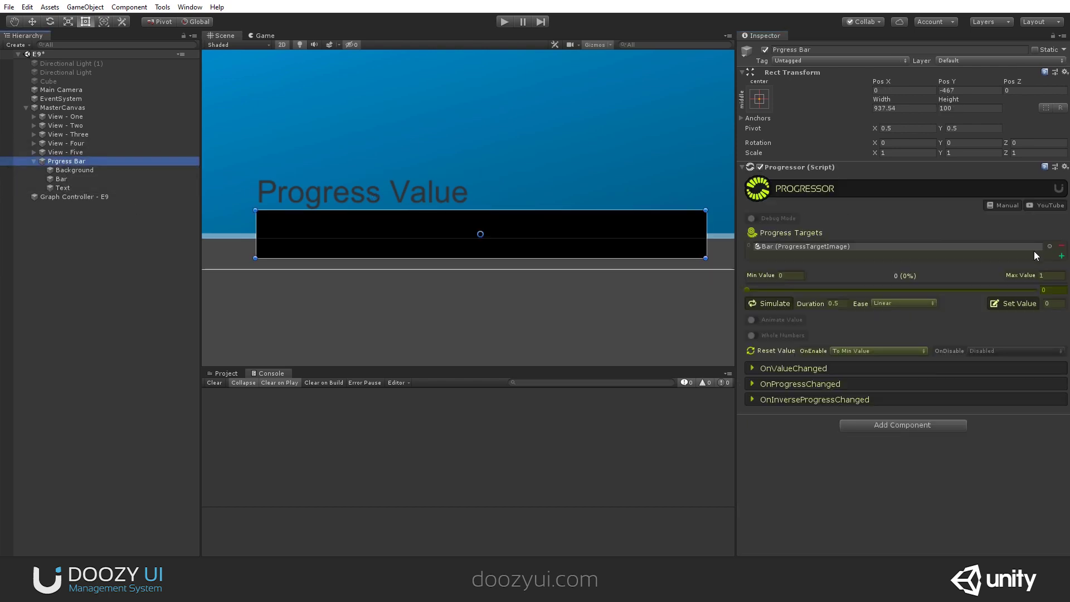
click(1062, 256)
drag(62, 188, 811, 256)
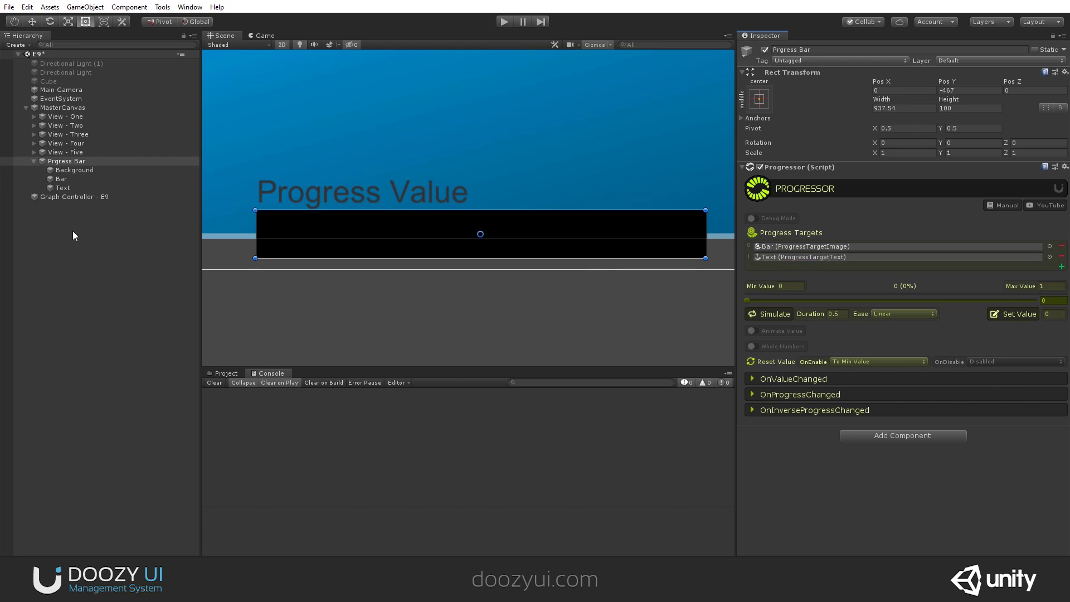
drag(748, 299, 920, 303)
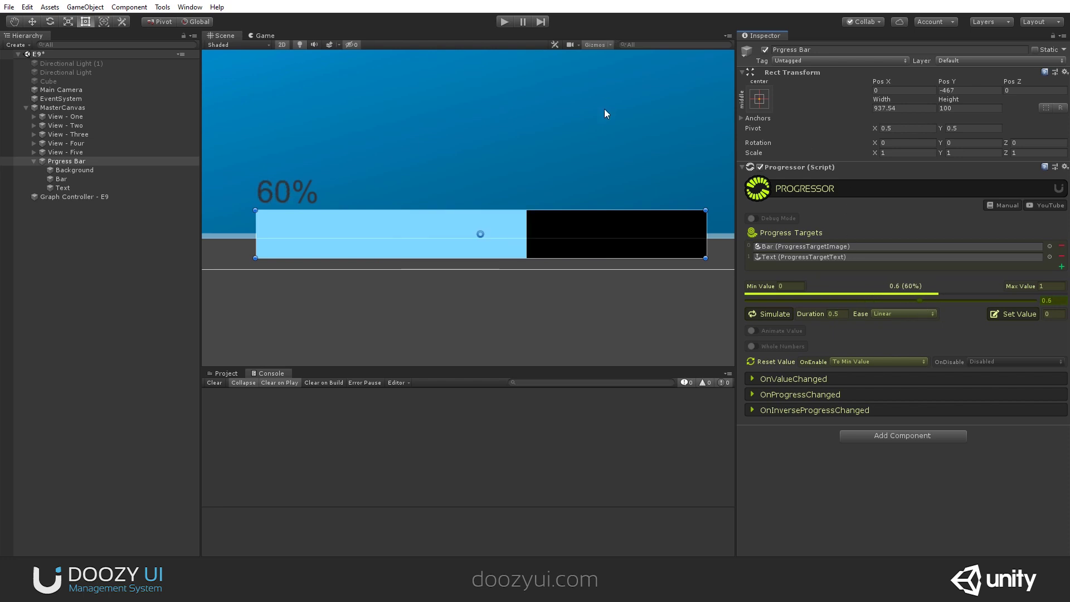
Step: Play the scene and switch between views One and Two to test the progress percentage text
click(504, 21)
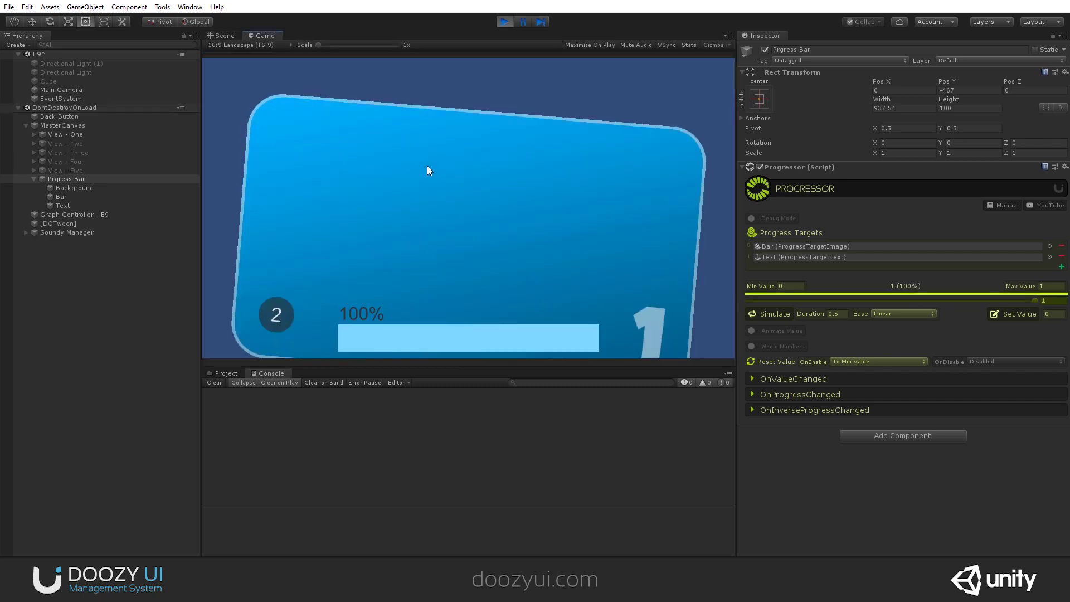
click(275, 304)
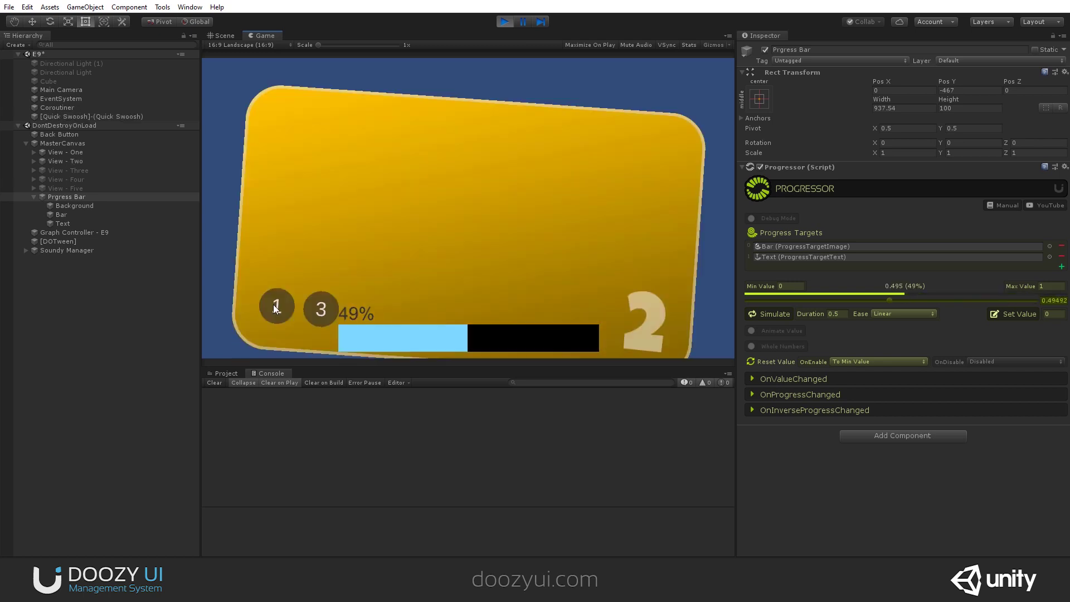
click(272, 305)
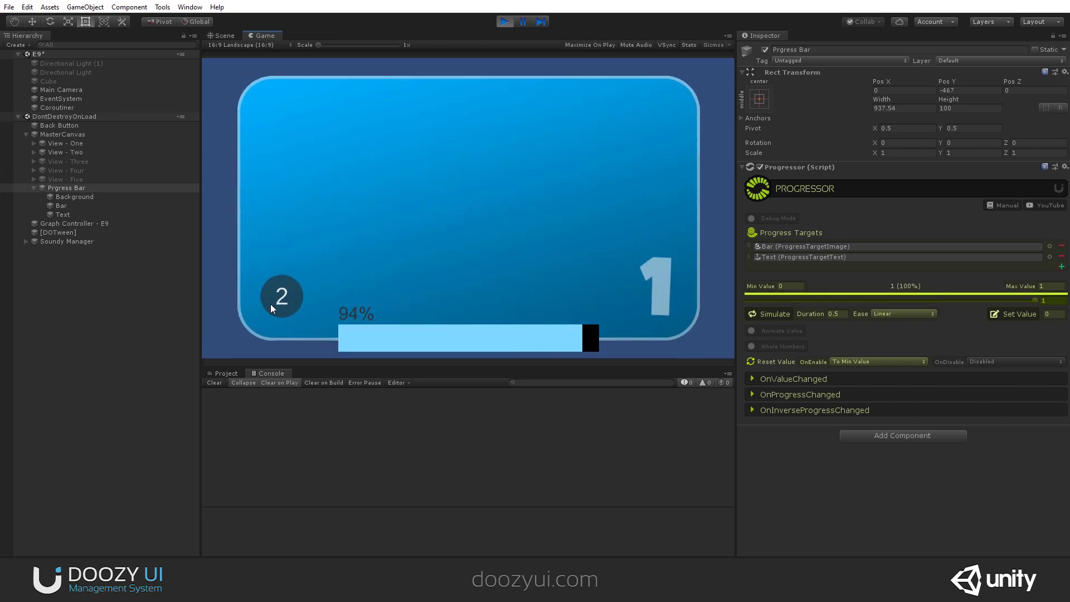
click(269, 303)
click(270, 303)
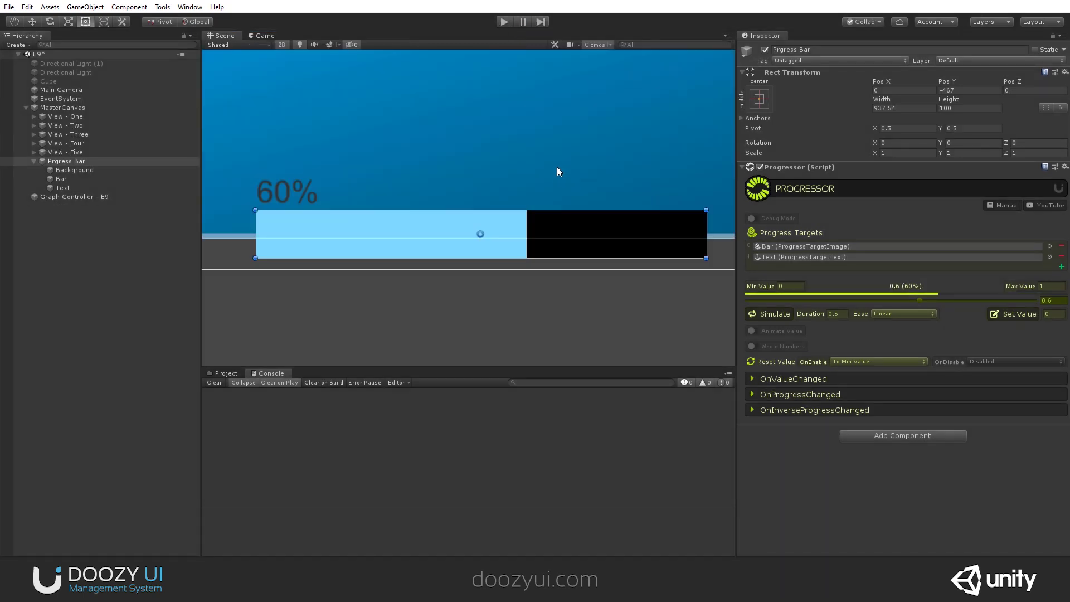
Step: Add a TextMeshPro - Text child to Prgress Bar
right_click(71, 161)
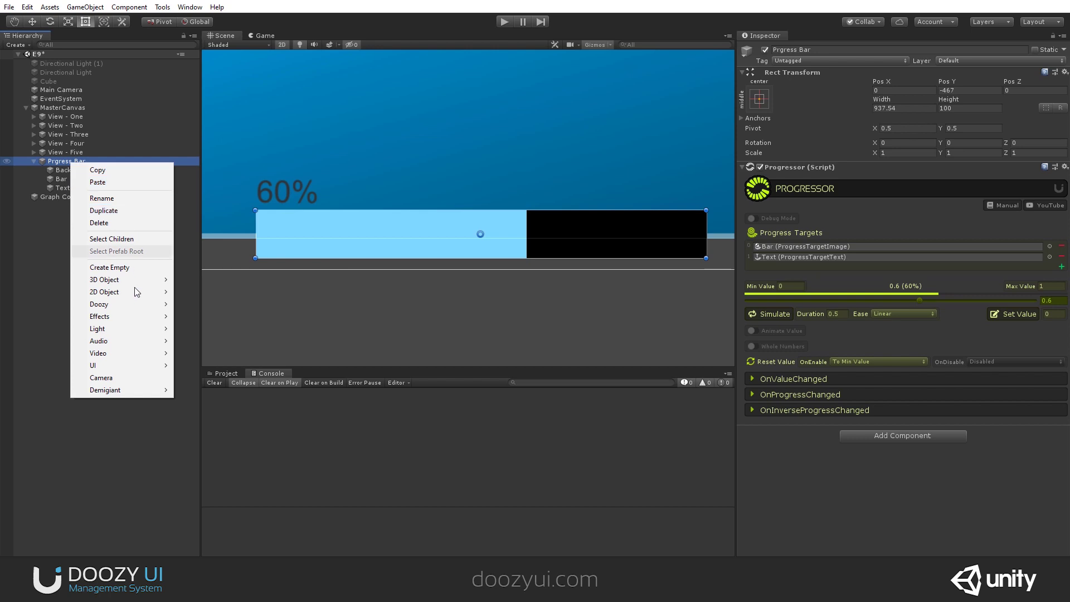
mouse_move(135, 365)
click(211, 377)
Step: Copy the Rect Transform values of Text onto TextMeshPro Text
click(61, 189)
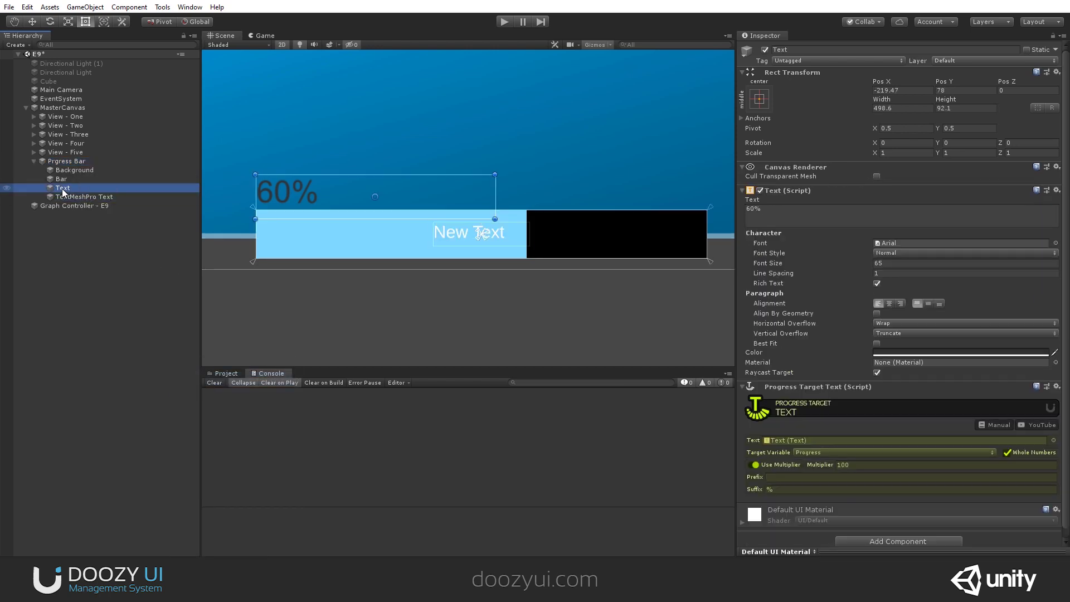
right_click(799, 75)
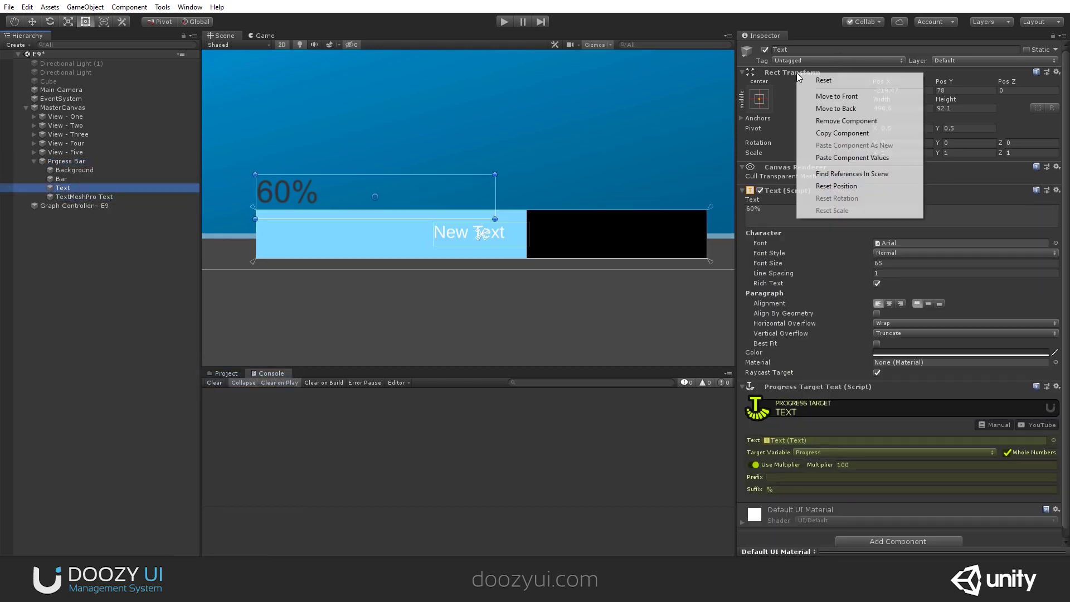
click(842, 133)
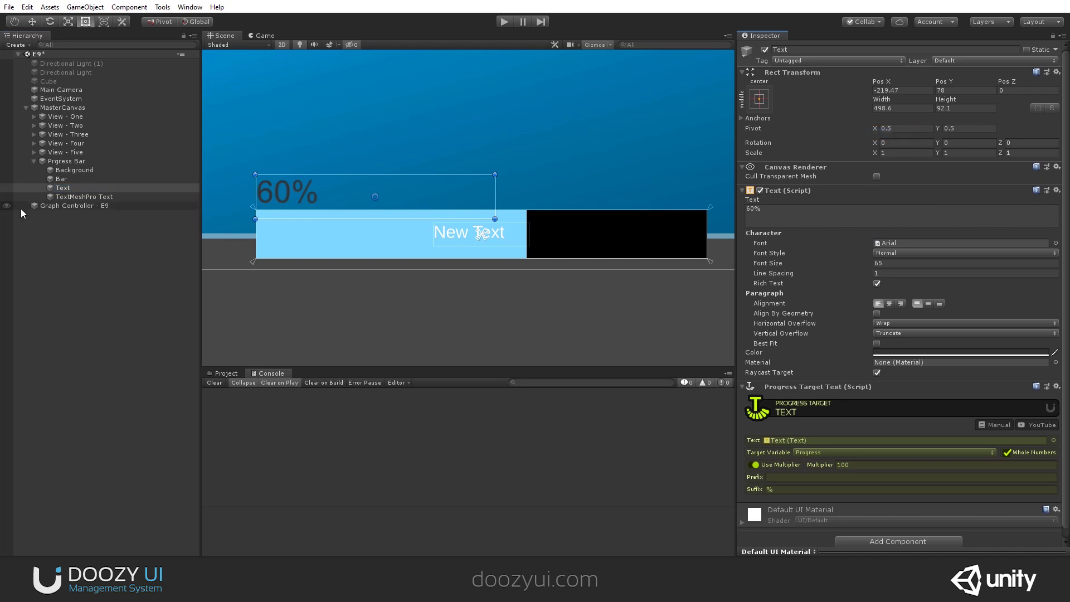
click(76, 196)
right_click(809, 75)
click(861, 159)
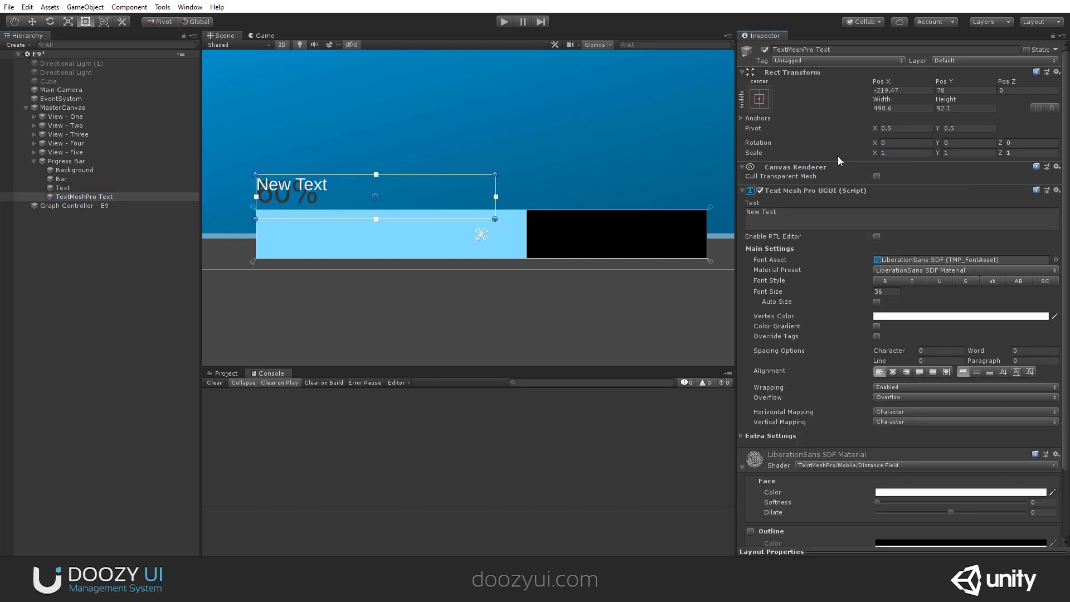
Step: Enable Auto Size and right alignment on TextMeshPro Text and move it above the bar's right end
click(876, 303)
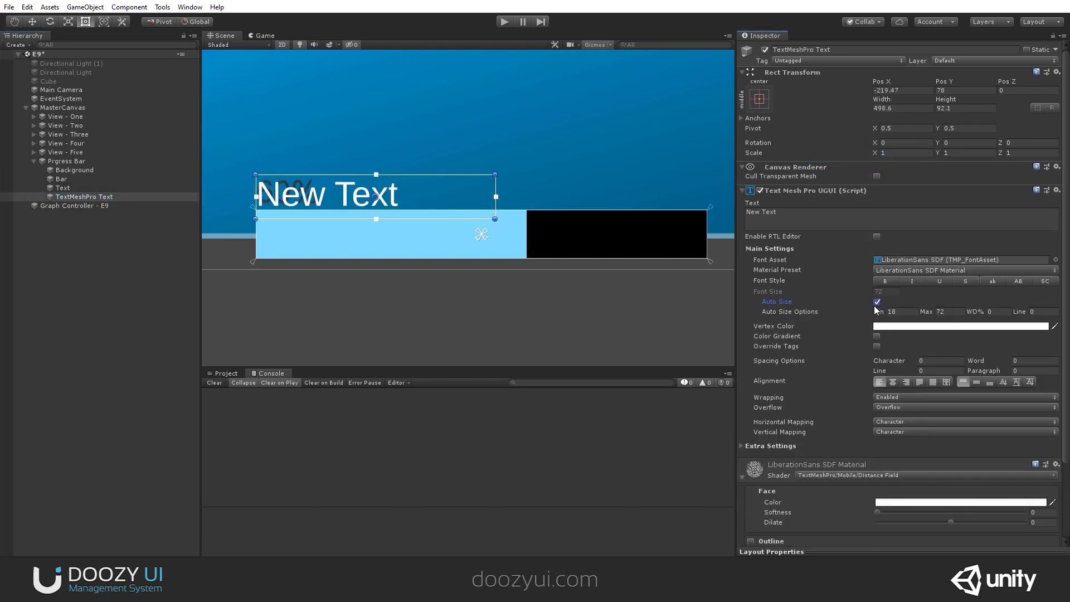
click(907, 383)
key(w)
drag(421, 197, 627, 193)
Step: Add a Progress Target TextMeshPro component to TextMeshPro Text and enable its Use Multiplier option
scroll(827, 279, down, 3)
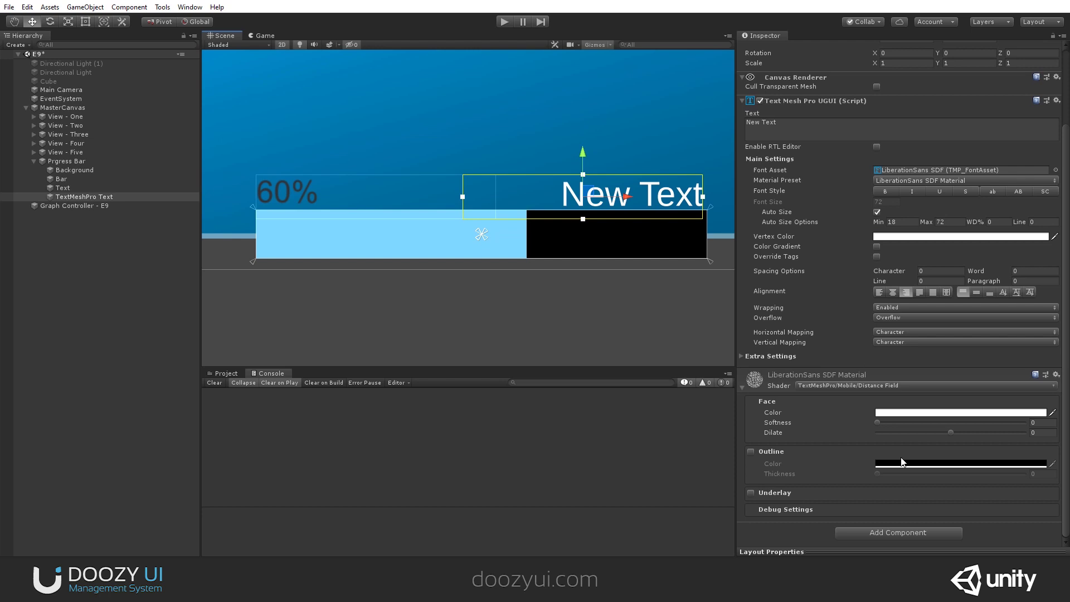
click(915, 531)
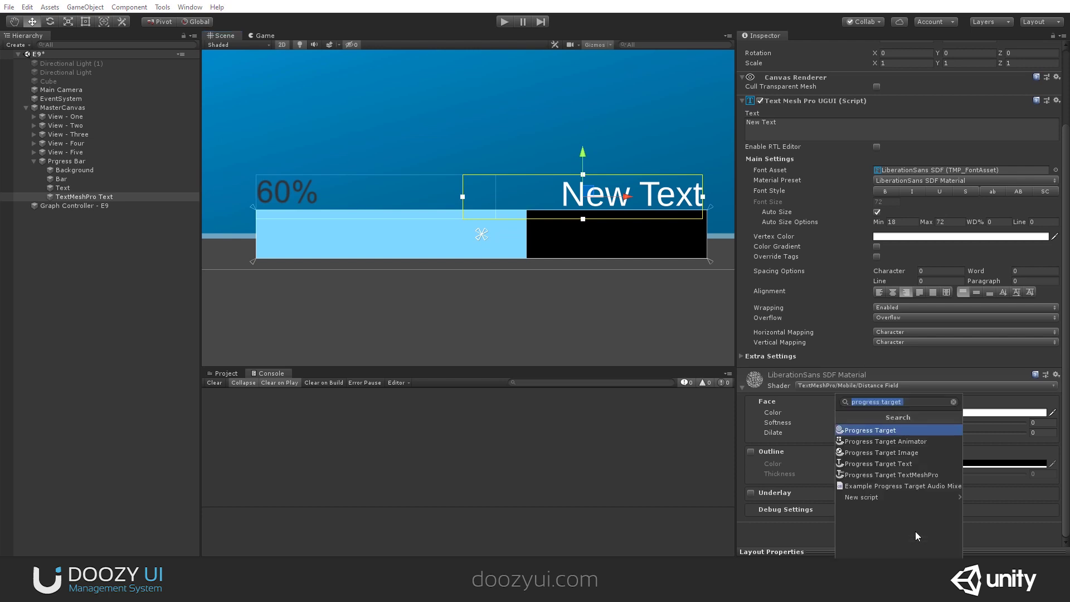
click(914, 475)
click(752, 452)
mouse_move(424, 591)
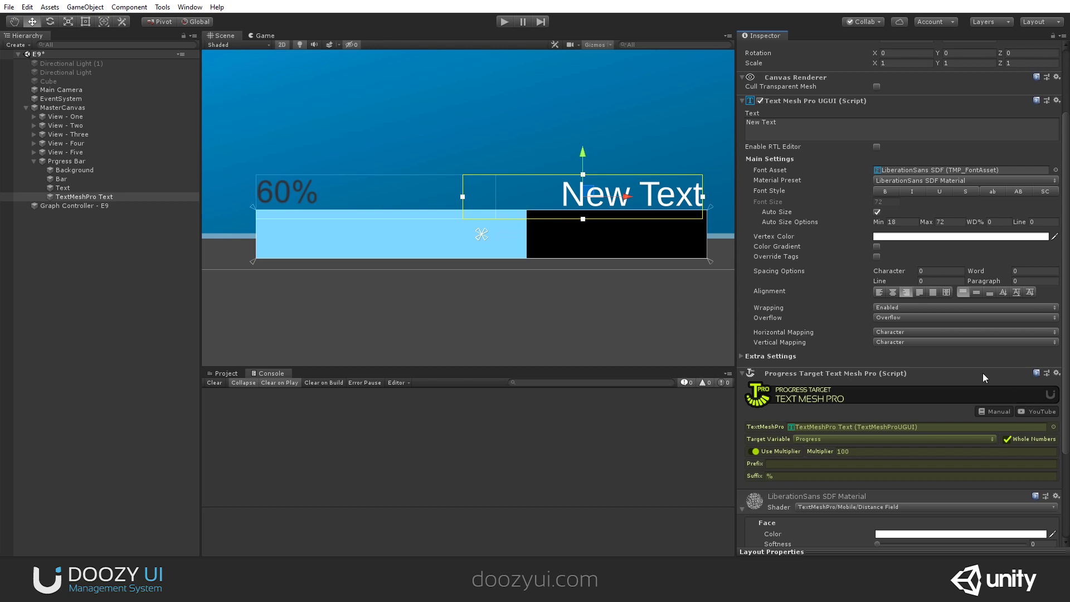
Step: Set TextMeshPro Text's progress target prefix to "Progress: " and assign it as a Progress Target of the Prgress Bar Progressor
click(770, 463)
text(Progress:)
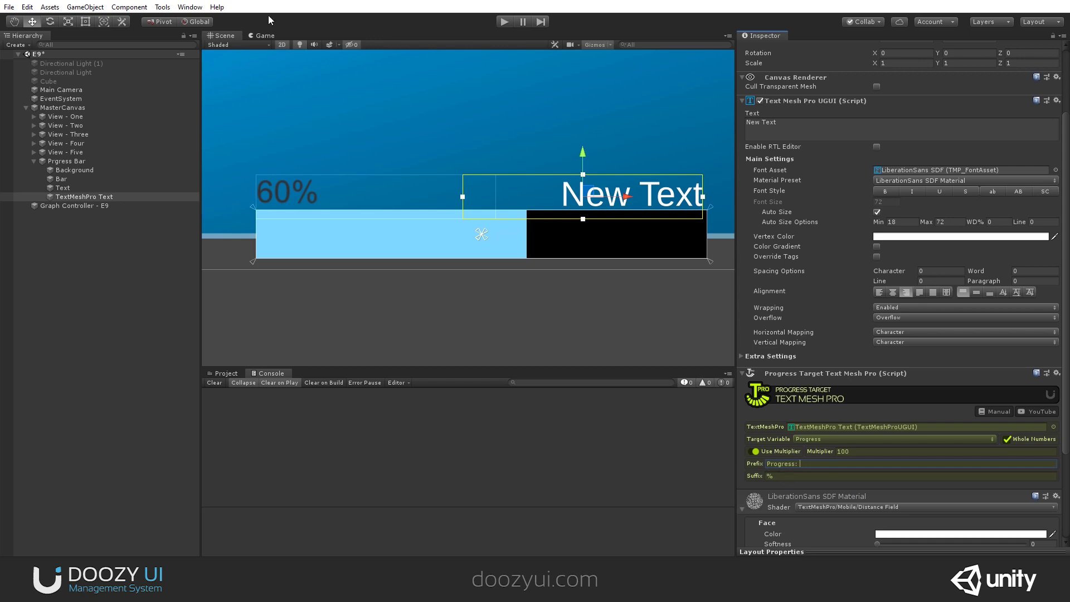
click(70, 164)
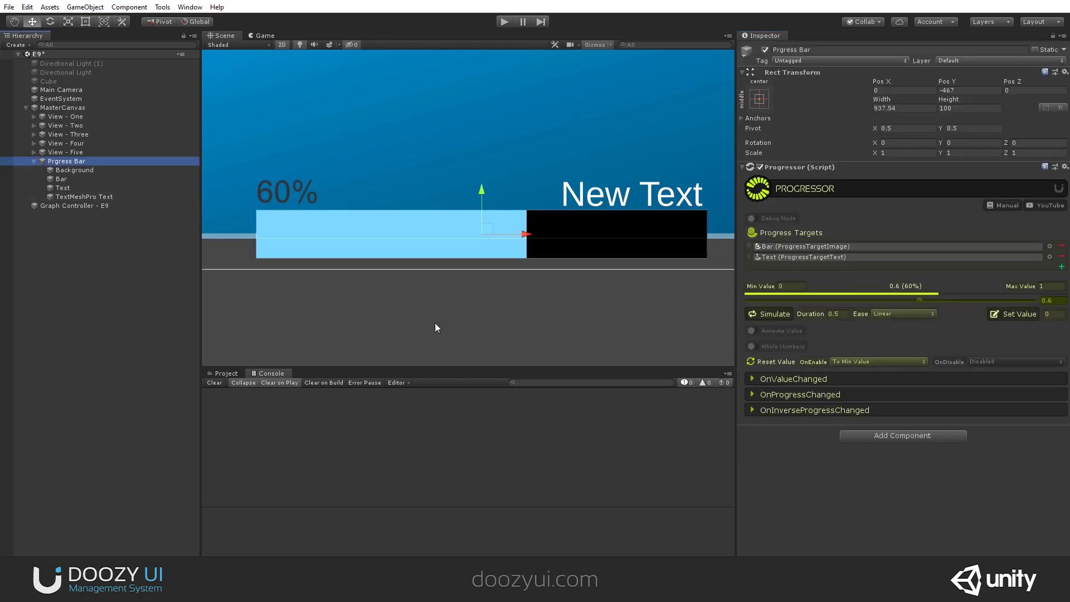
click(1061, 267)
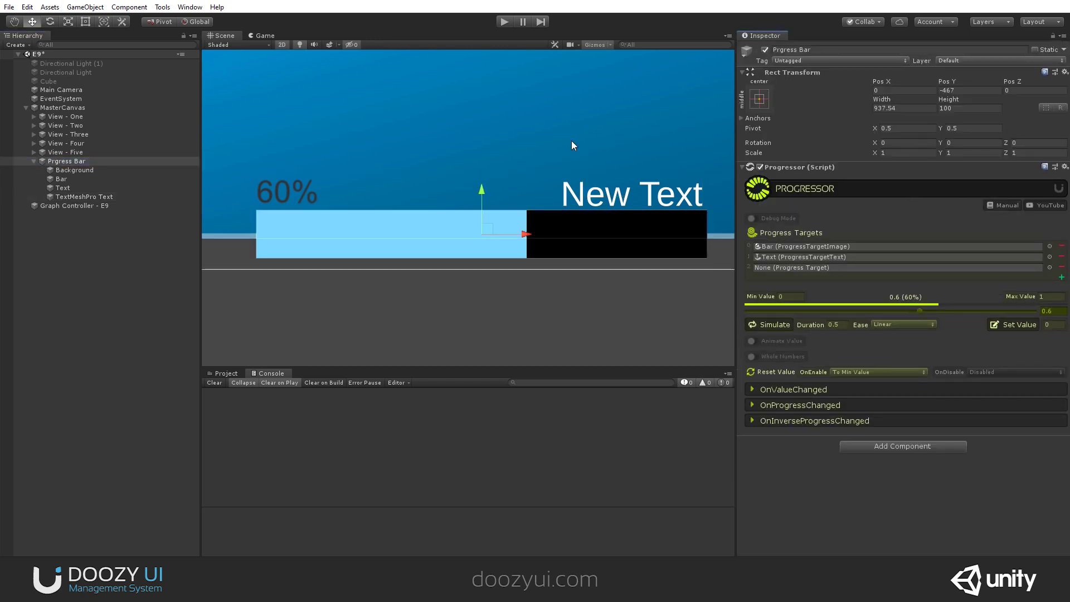
drag(85, 193, 822, 268)
mouse_move(878, 308)
mouse_down()
mouse_move(828, 310)
mouse_move(973, 306)
mouse_move(863, 309)
mouse_up()
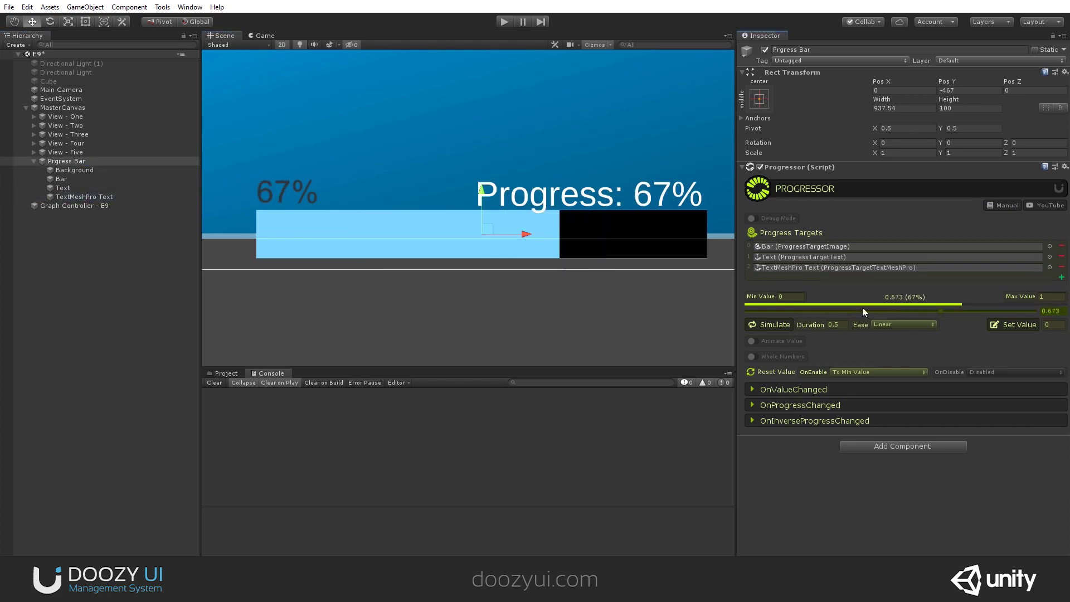
Step: Disable Auto Size on TextMeshPro Text and reposition it to Pos X 222, Pos Y 54, close above the bar
click(100, 197)
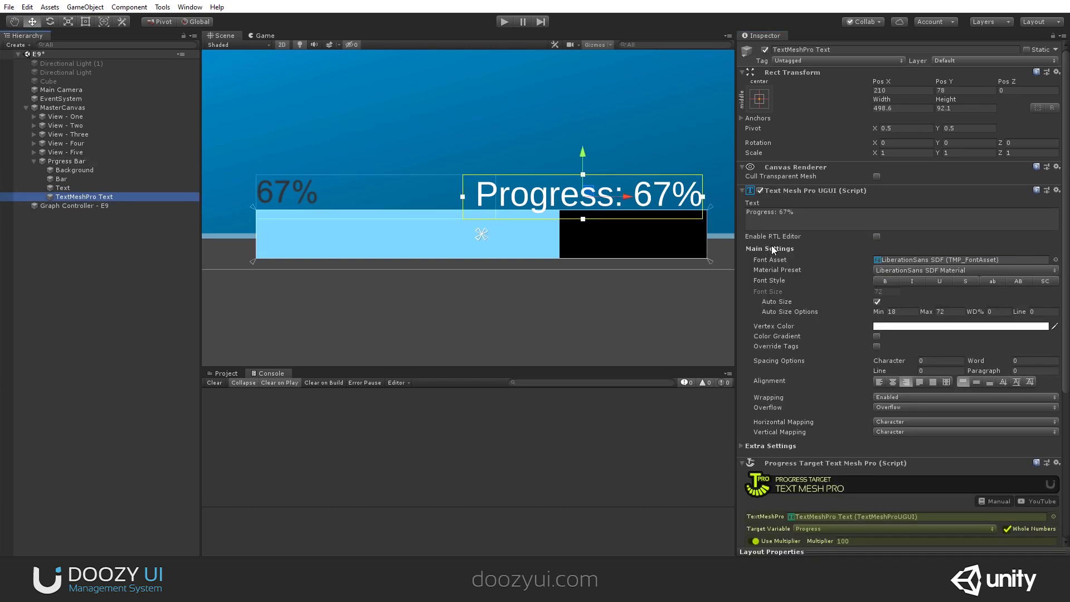
click(877, 302)
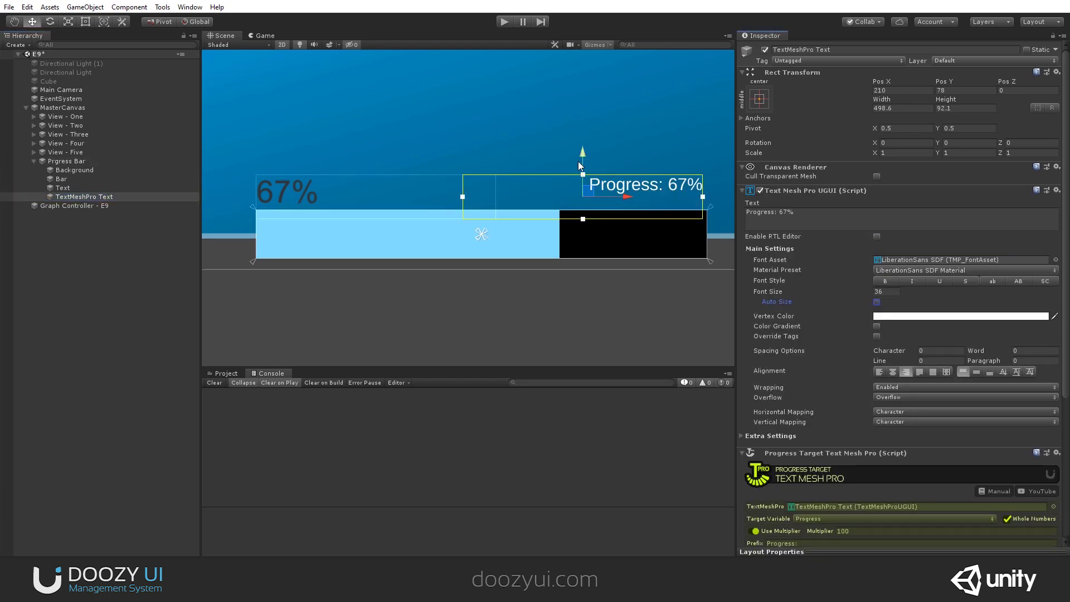
drag(579, 163, 579, 175)
drag(625, 213, 631, 213)
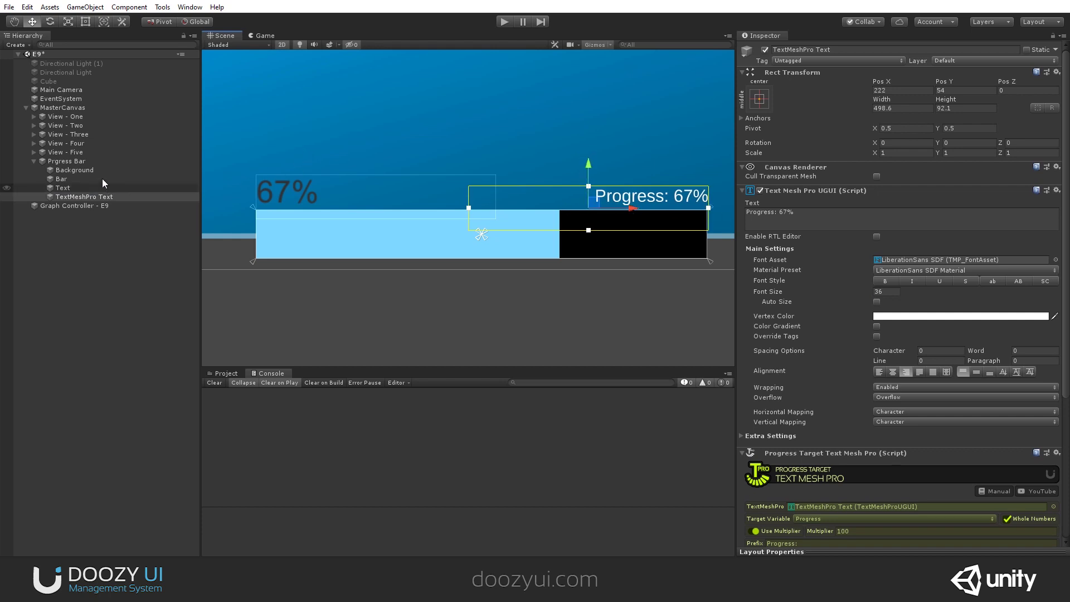
Step: Run the scene with Prgress Bar selected and switch views repeatedly to check the bar and both percentage texts
click(67, 161)
click(507, 22)
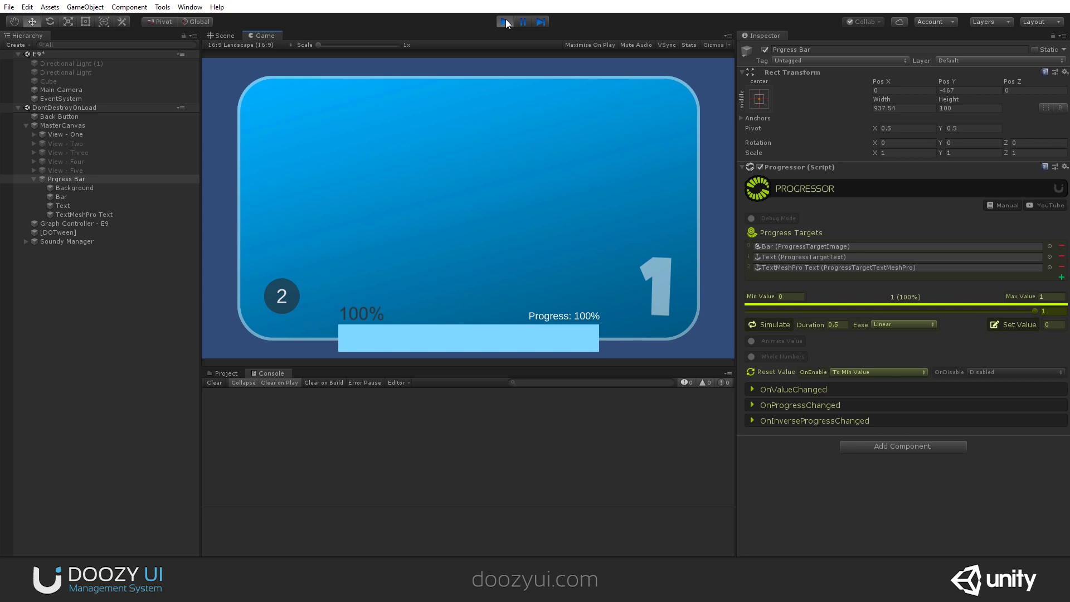
click(277, 294)
click(276, 293)
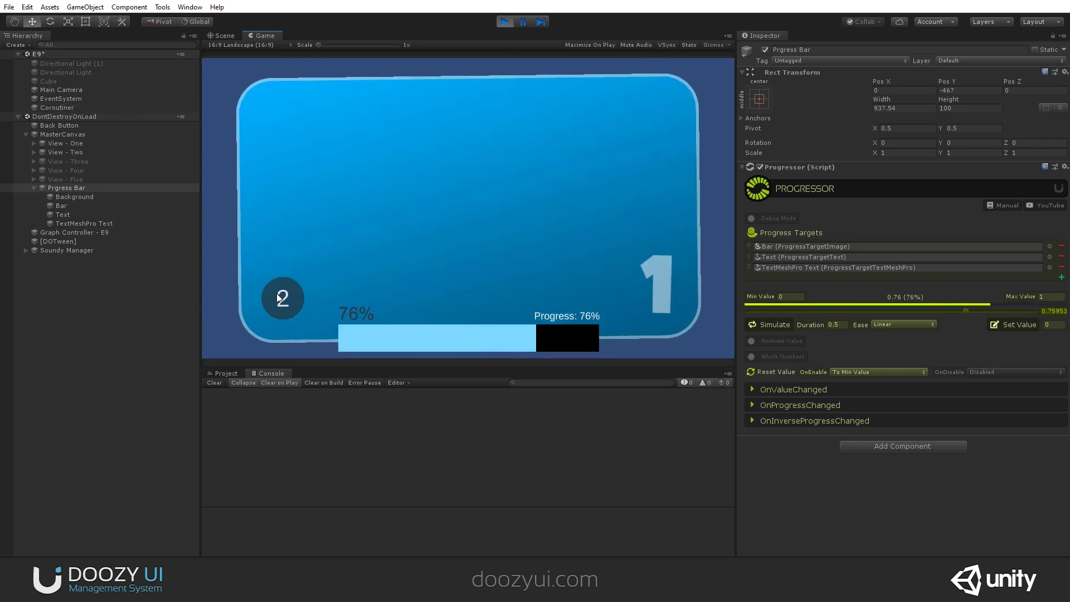
click(276, 293)
click(277, 293)
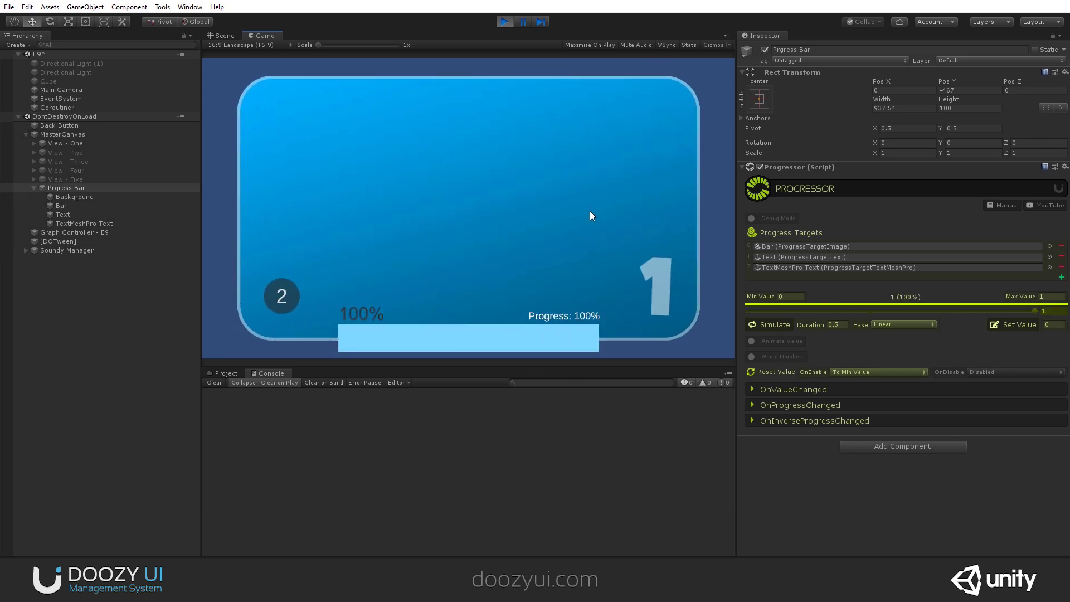
click(504, 22)
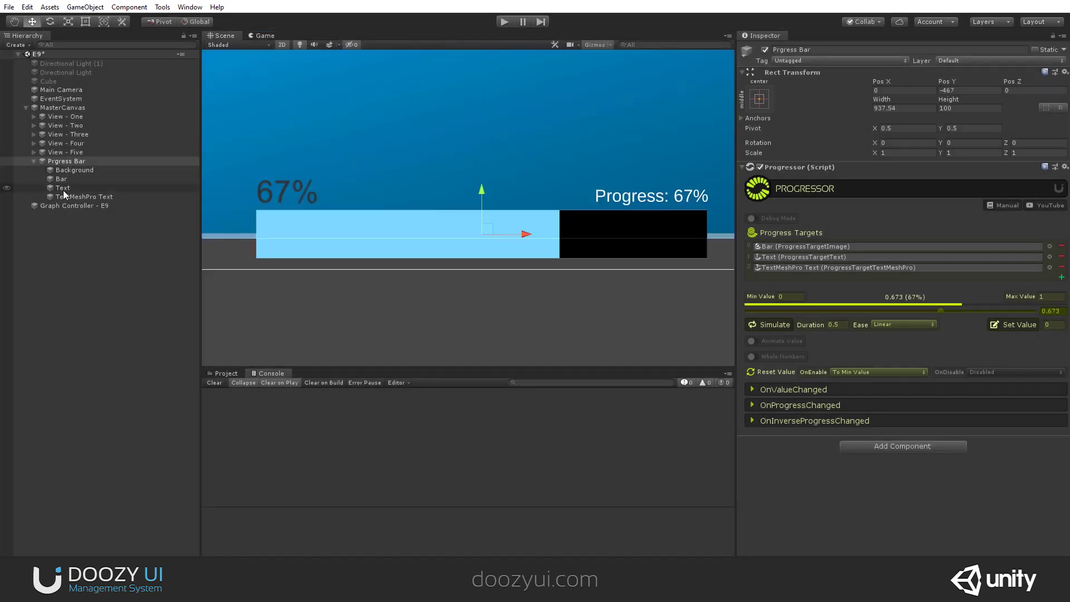
Step: Add a UI Image child to Prgress Bar and move it above the bar to Pos Y 193
right_click(65, 163)
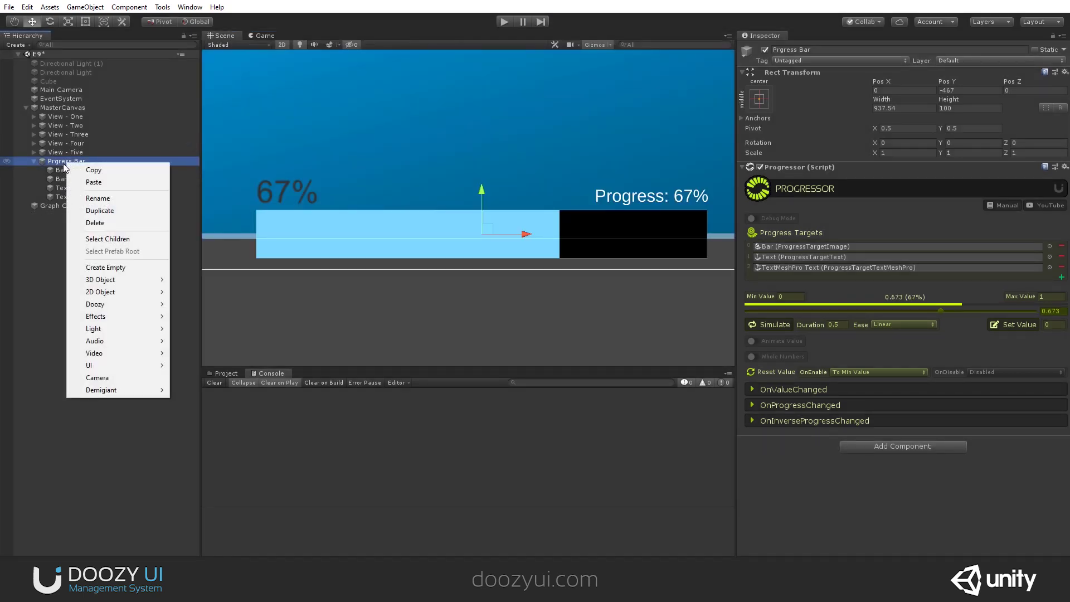
mouse_move(133, 368)
click(241, 391)
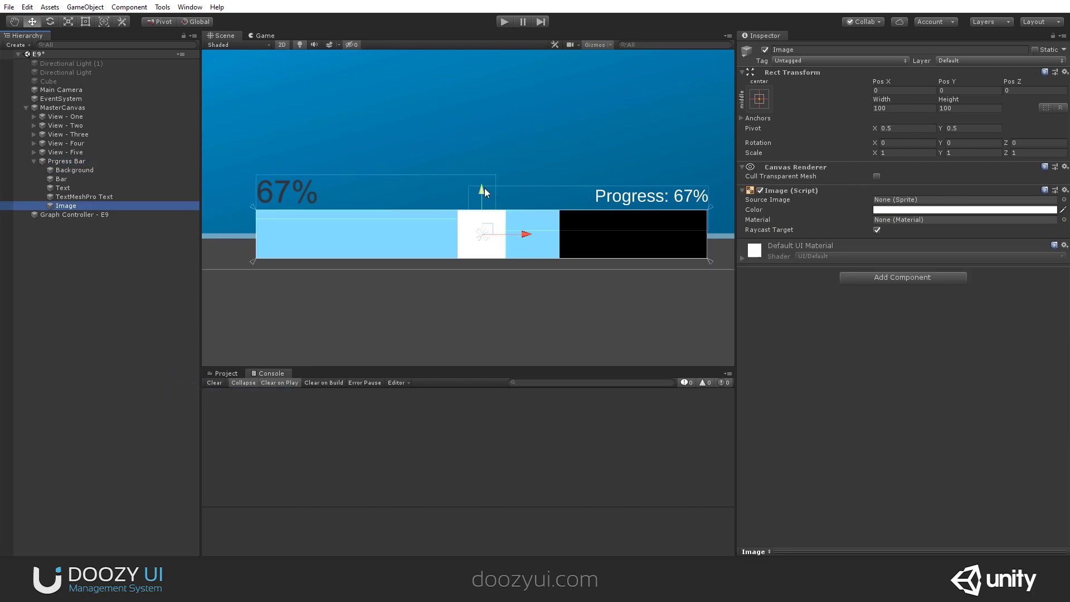
drag(482, 190, 491, 95)
Step: Assign the CircleFull@96px sprite as the new Image's source image
click(1065, 200)
scroll(617, 357, down, 8)
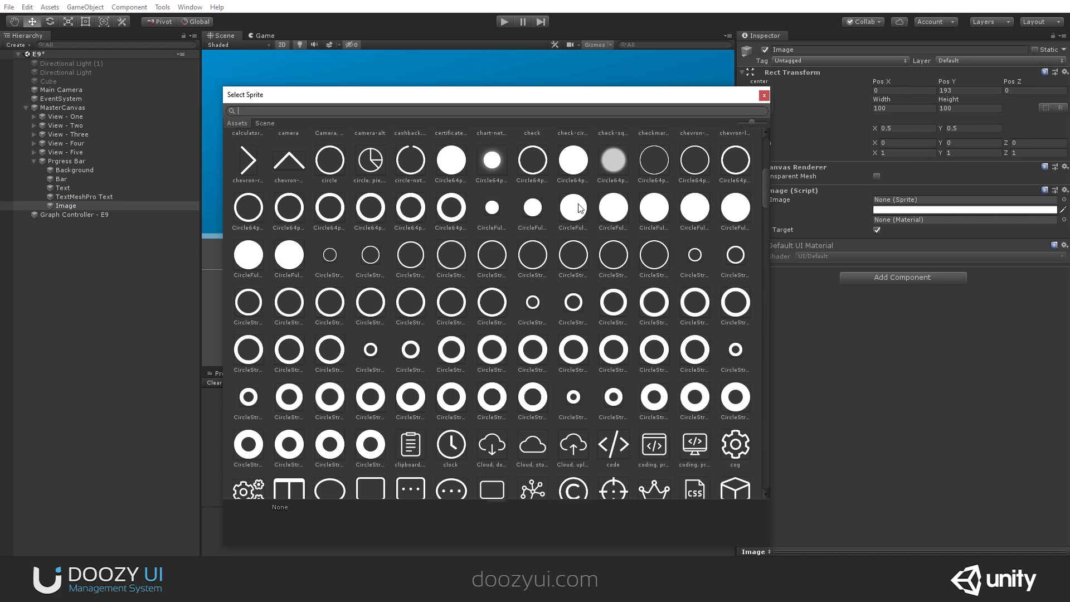
double_click(580, 208)
click(1063, 200)
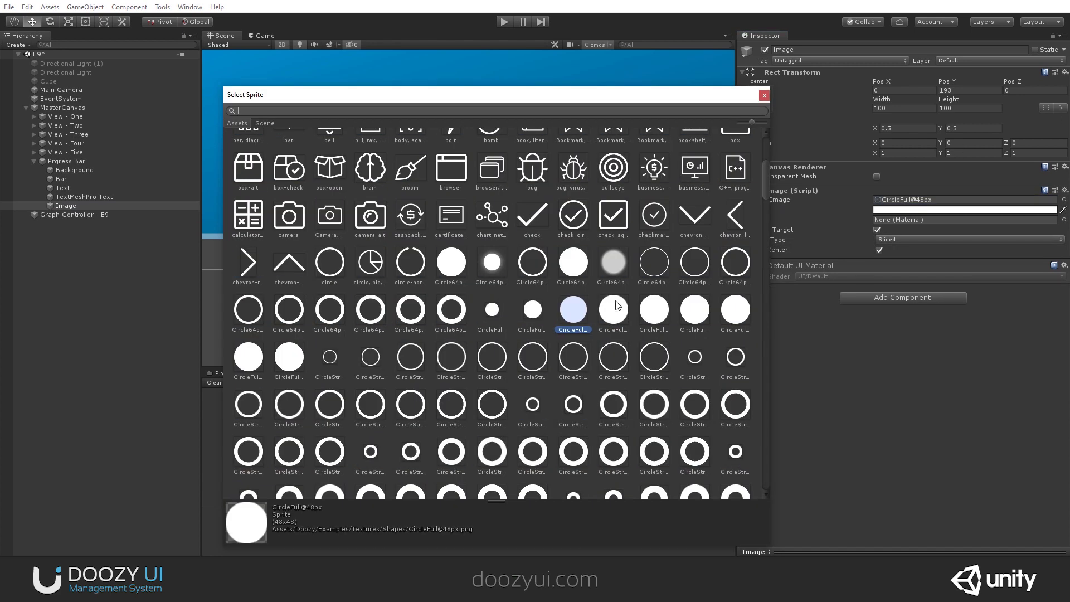
double_click(654, 312)
Step: Set the circle Image's type to Filled and add a Progress Target Image component to it
click(890, 238)
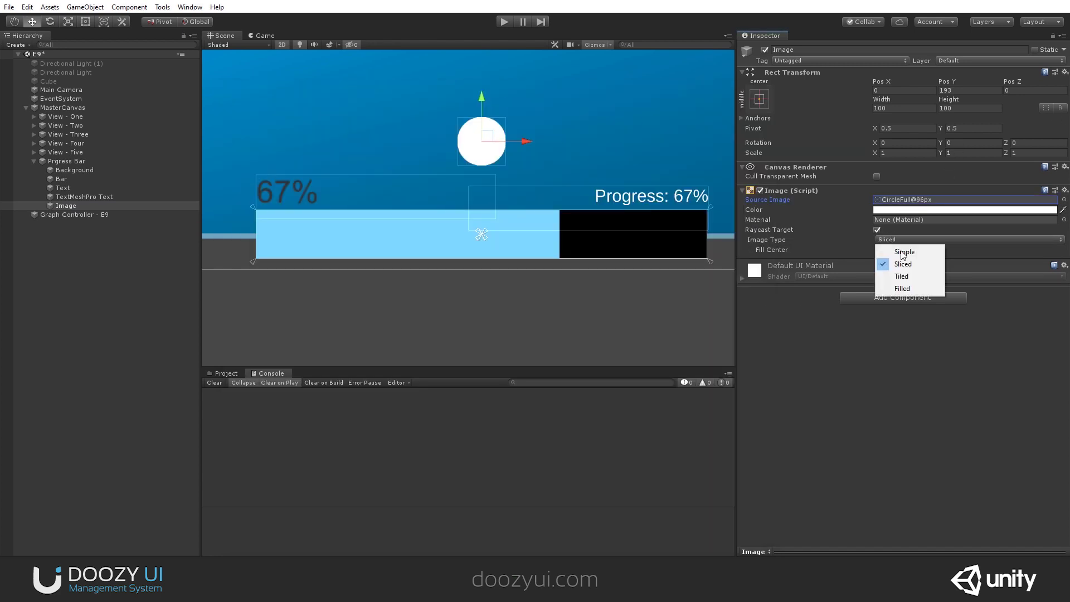
click(900, 291)
drag(913, 270, 1044, 269)
click(897, 346)
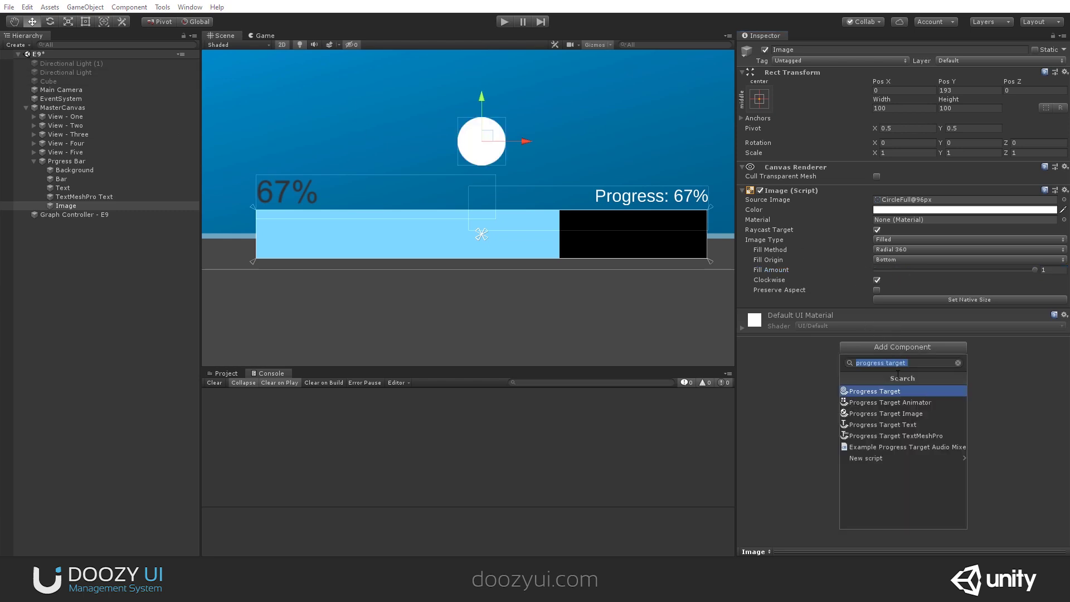
click(873, 413)
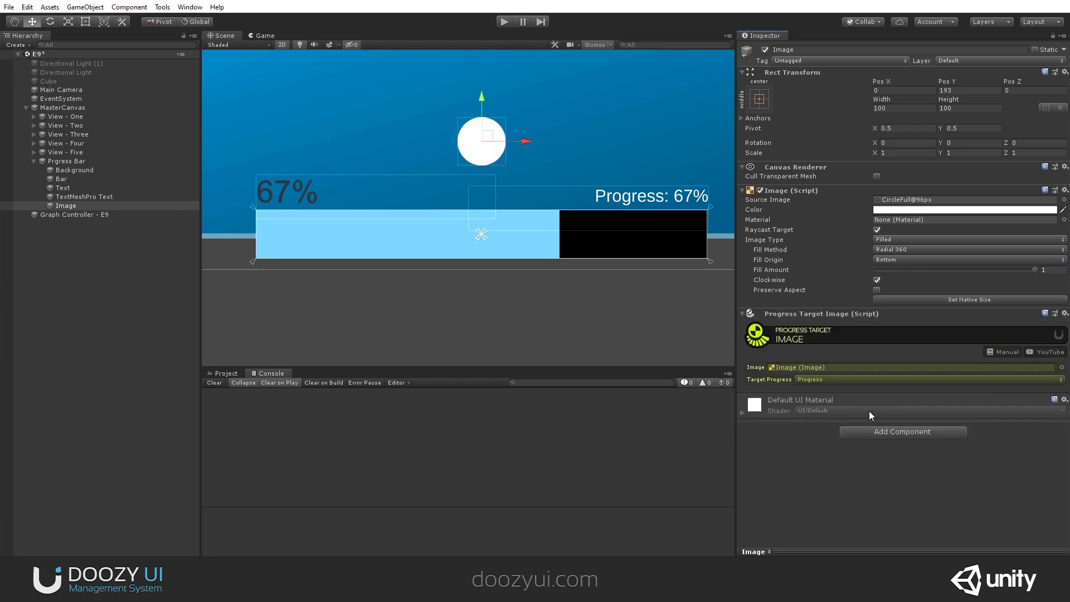
Step: Rename the Image object under Prgress Bar to Circle
click(70, 162)
click(1061, 277)
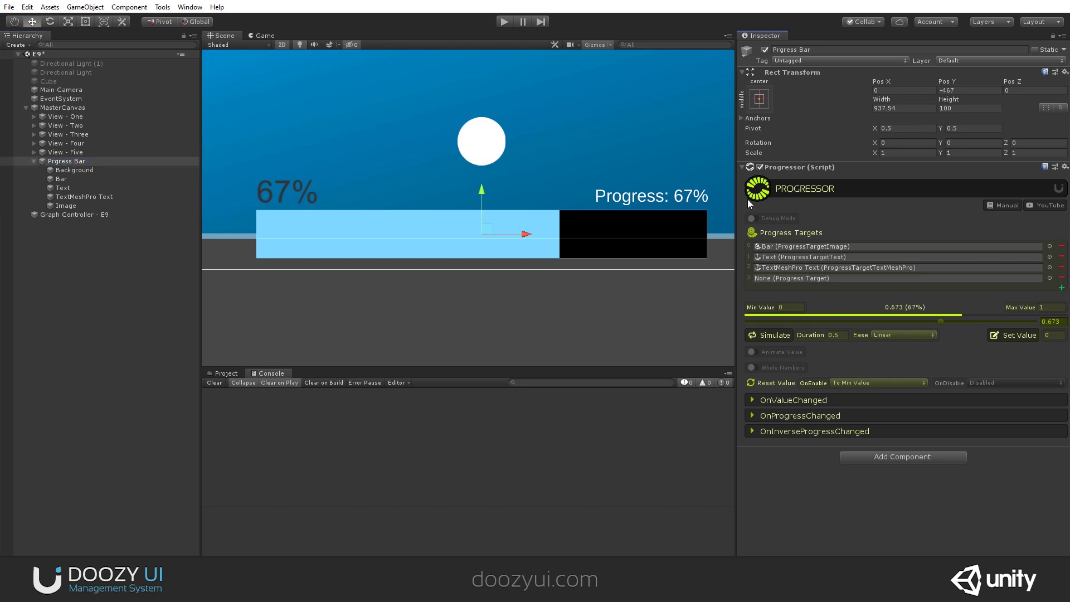
click(75, 205)
click(108, 206)
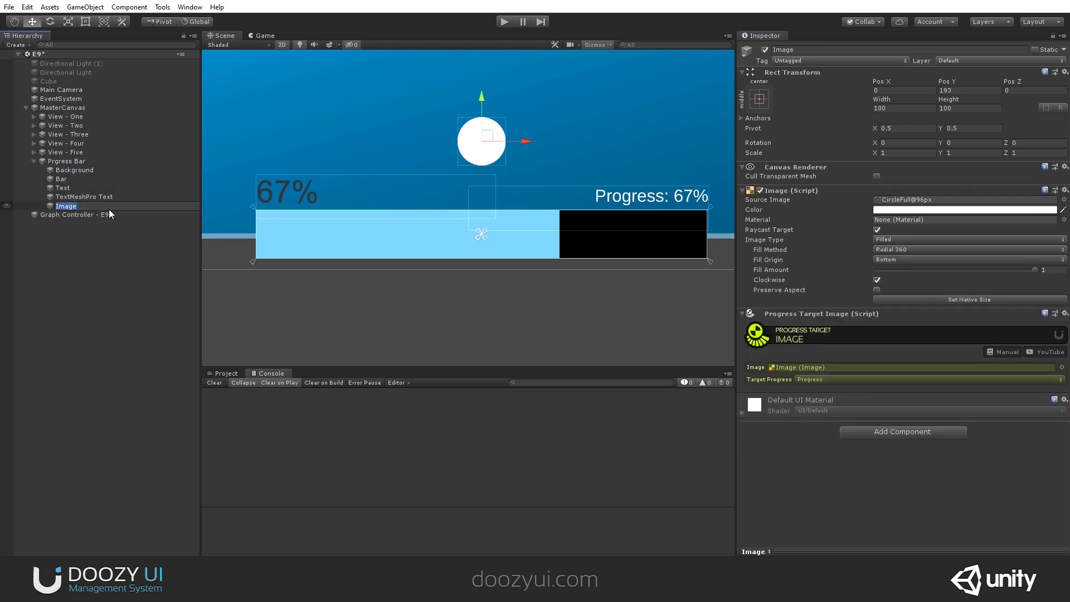
text(Circle)
key(Return)
Step: Assign Circle as a new Progress Target of the Prgress Bar Progressor and simulate the progress
drag(61, 206, 870, 331)
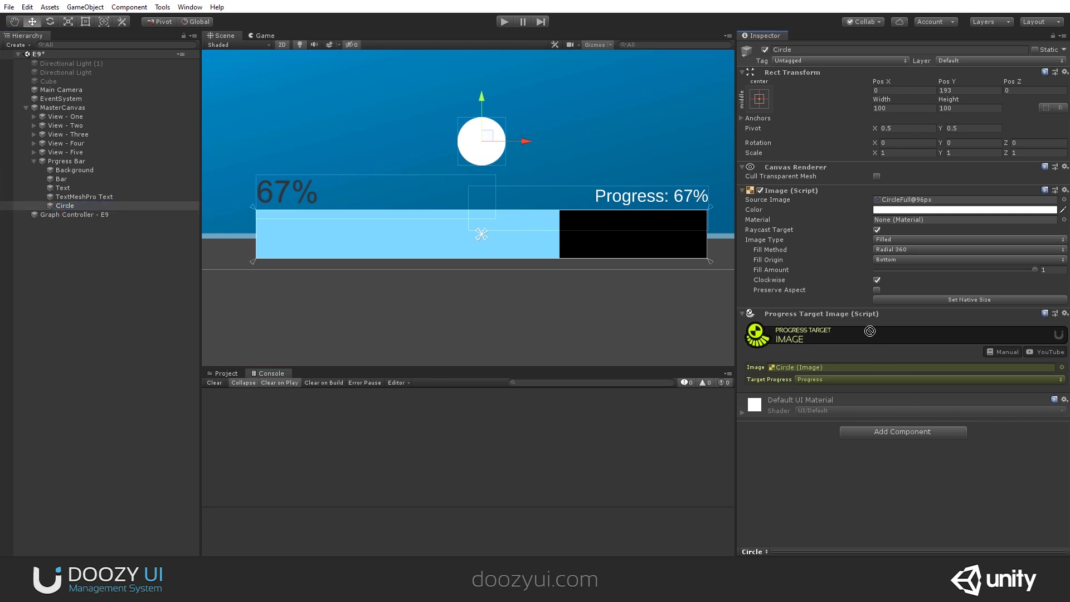
click(68, 161)
drag(72, 206, 1067, 287)
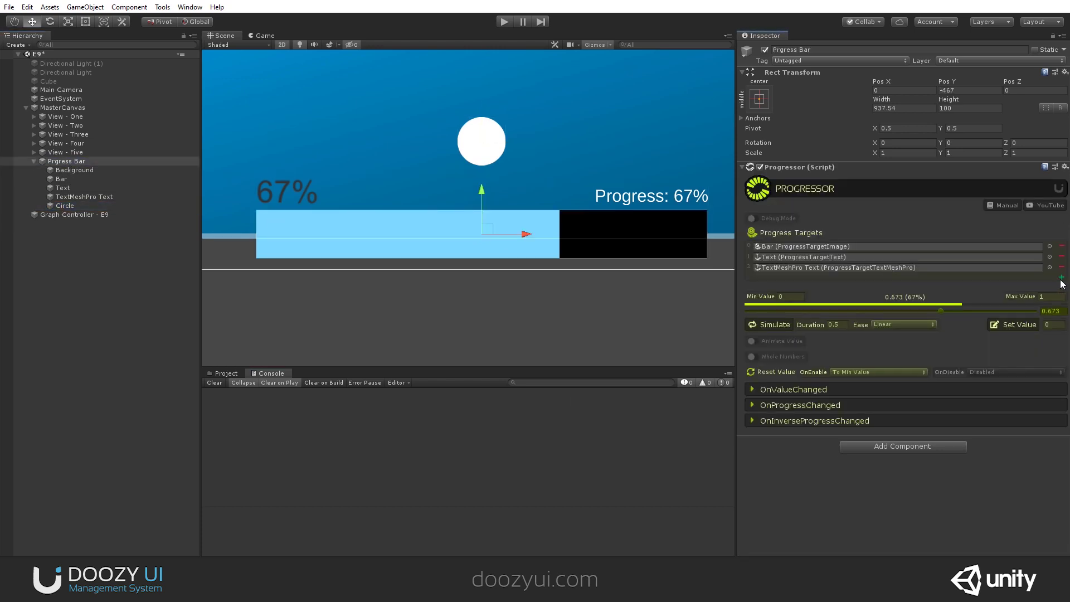
click(1061, 278)
drag(65, 206, 811, 286)
click(776, 334)
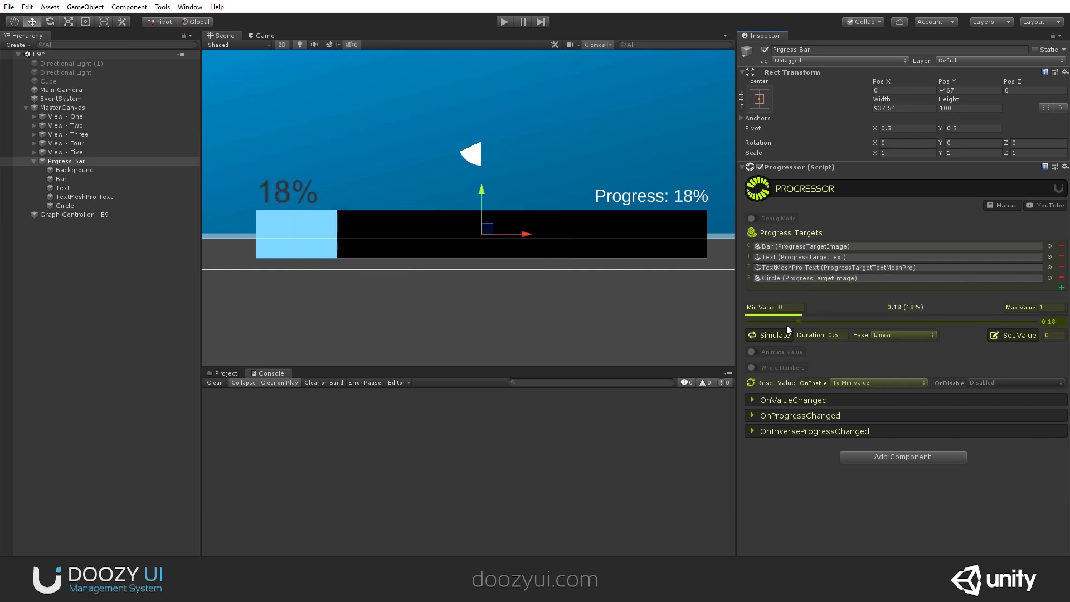
Step: Duplicate Circle and scale the copy to X 1.525 and Y 1.4
click(75, 206)
key(ctrl+d)
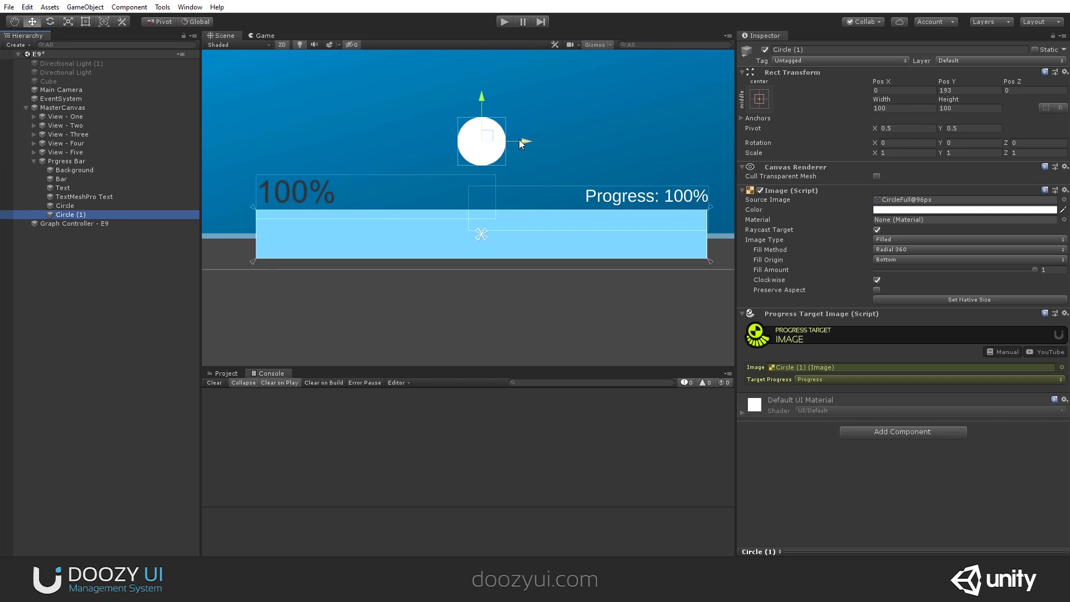
key(e)
key(w)
key(q)
key(e)
key(r)
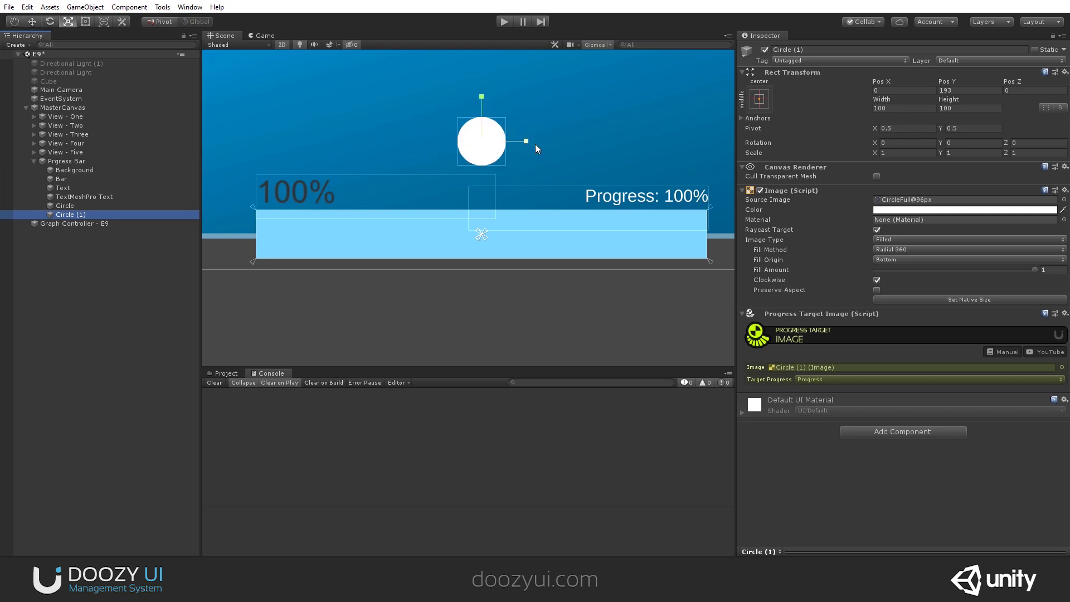
mouse_move(526, 142)
mouse_down()
mouse_move(560, 146)
mouse_move(531, 145)
mouse_up()
key(ctrl+z)
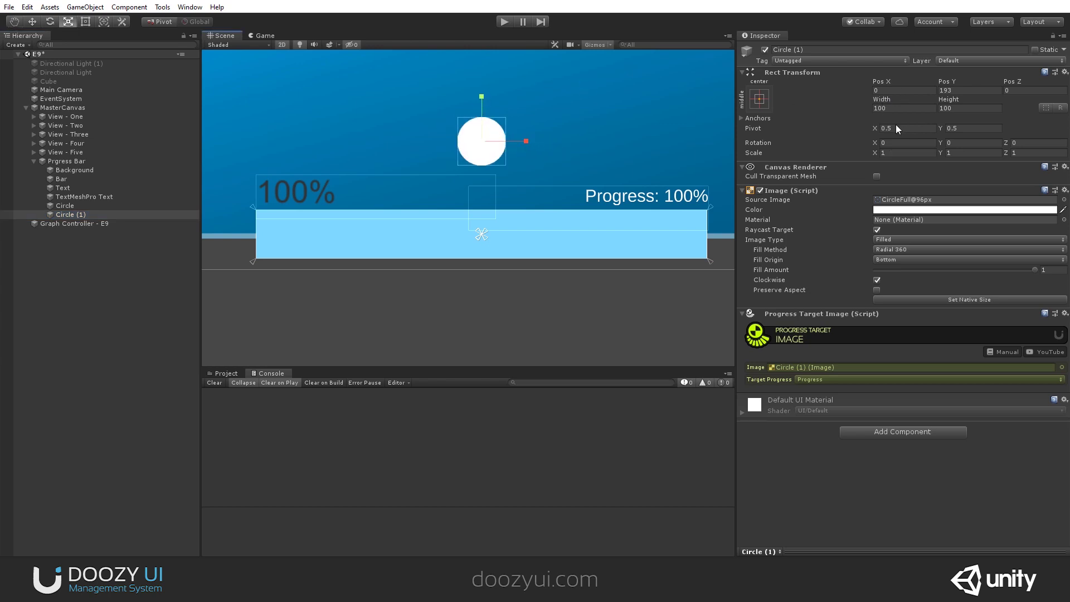
middle_drag(483, 132, 478, 152)
scroll(478, 153, up, 1)
mouse_move(476, 114)
mouse_down()
mouse_move(476, 87)
mouse_move(475, 99)
mouse_up()
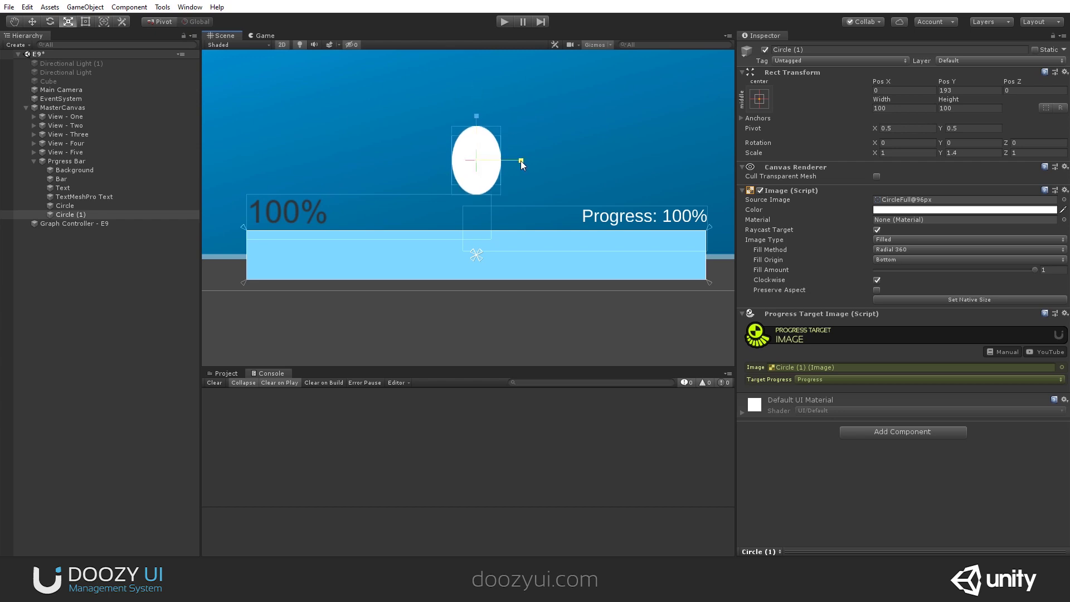
drag(521, 160, 545, 161)
Step: Color Circle (1) dark blue and place it before Circle in the hierarchy so it renders behind
click(1040, 211)
drag(720, 282, 714, 321)
drag(94, 217, 64, 204)
click(927, 209)
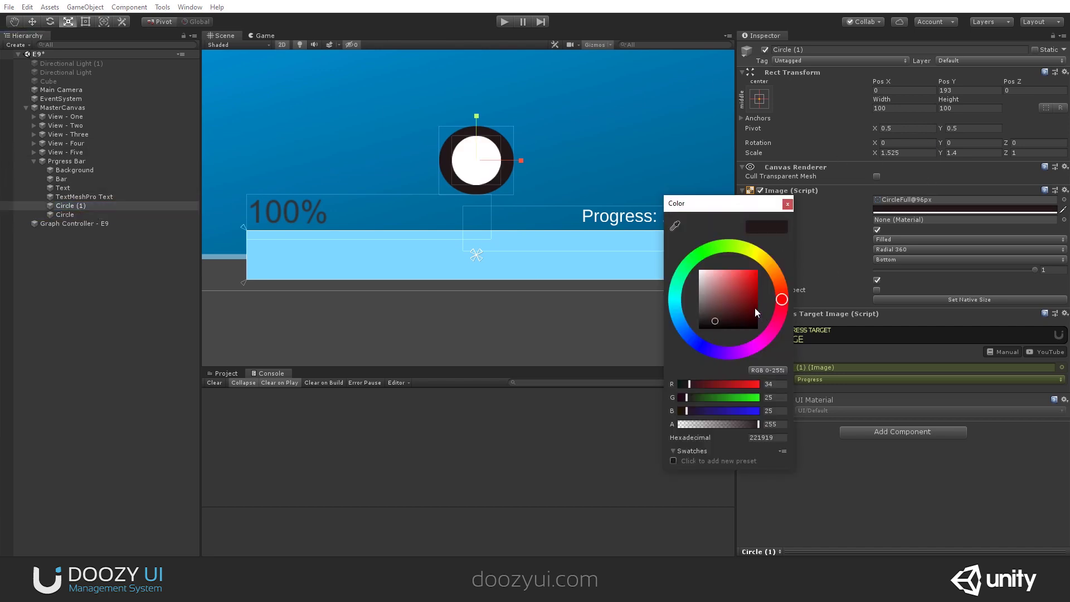
drag(756, 314, 765, 307)
click(788, 204)
Step: Set Circle (1)'s Fill Origin to Top, checking it with different fill amounts and returning the Fill Amount to full
drag(891, 270, 942, 259)
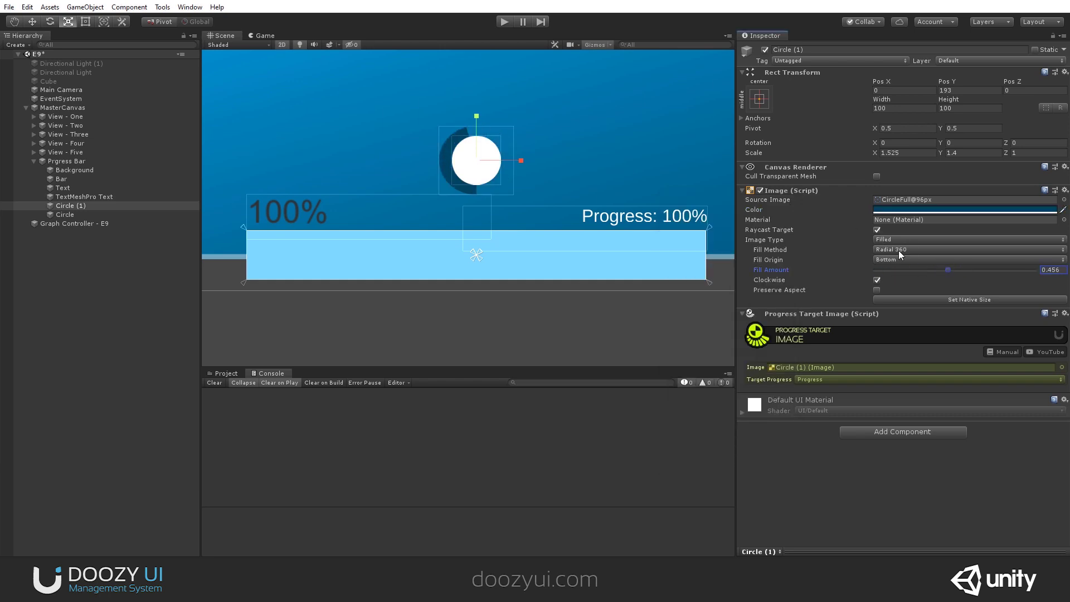
click(899, 260)
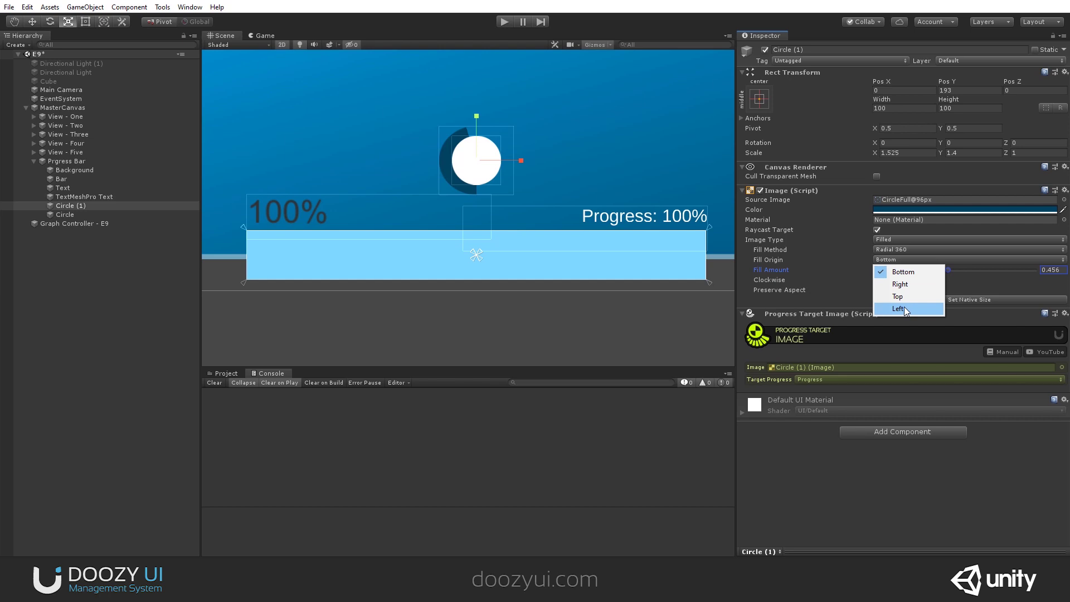
click(904, 307)
drag(913, 271, 942, 270)
click(908, 258)
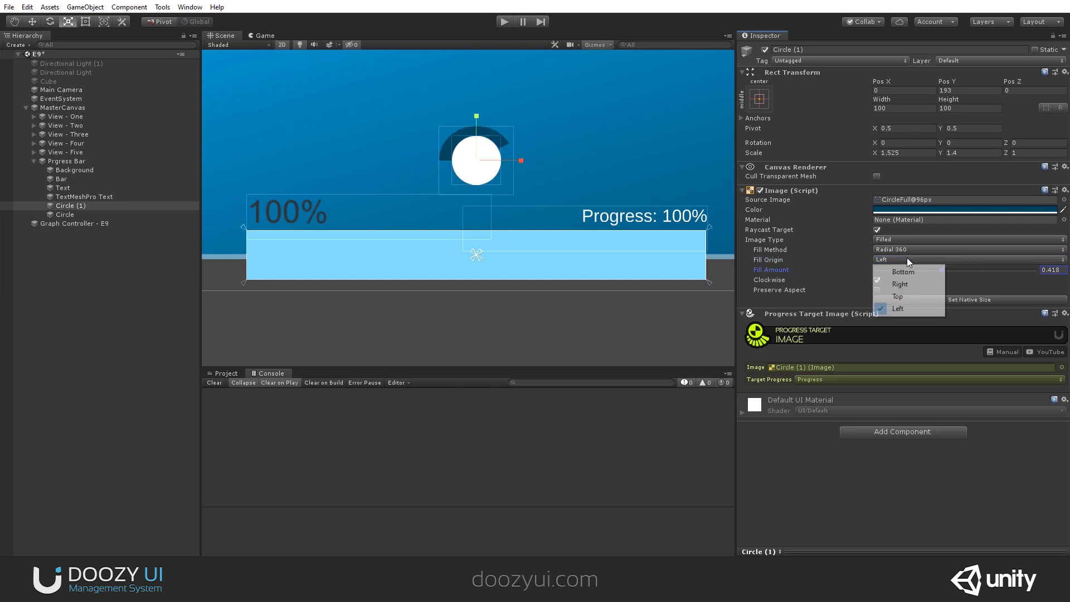
click(916, 299)
mouse_move(941, 271)
mouse_down()
mouse_move(886, 274)
mouse_move(1008, 271)
mouse_move(943, 271)
mouse_up()
click(912, 250)
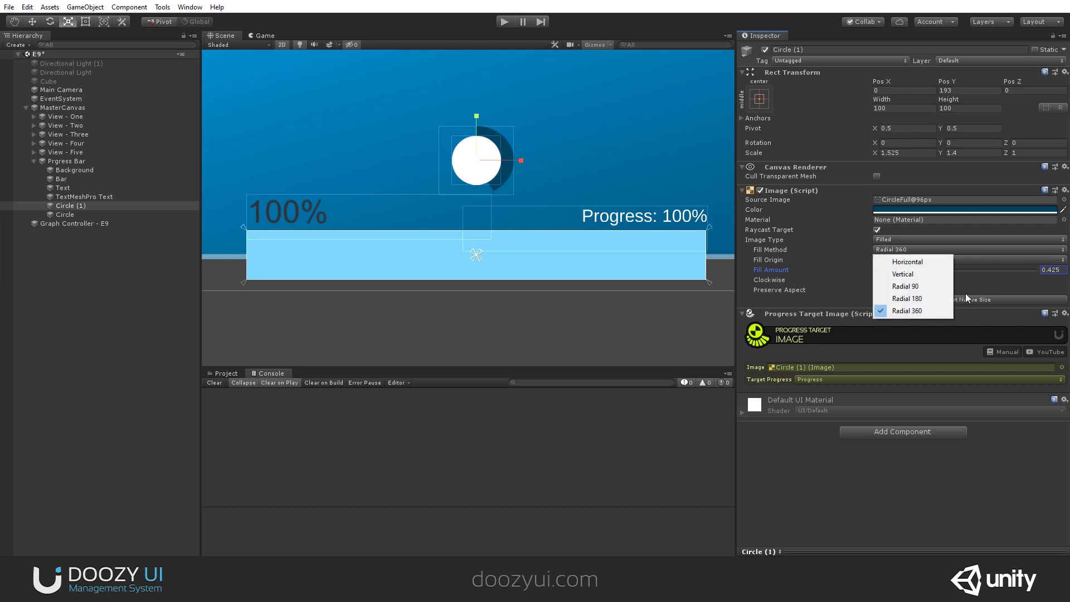
click(967, 269)
drag(944, 268, 1037, 271)
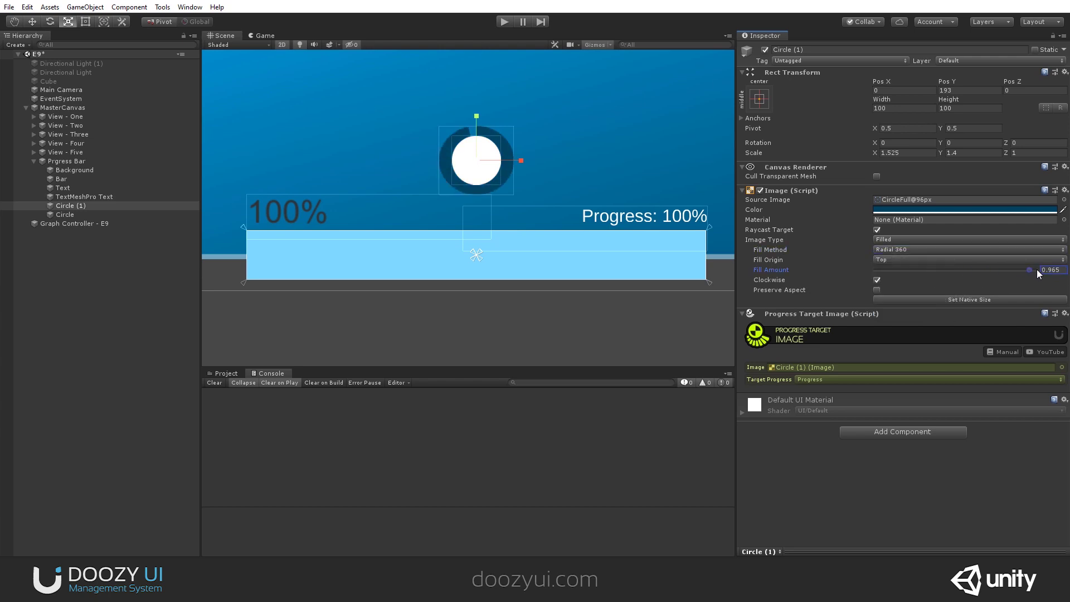
drag(914, 272, 1038, 271)
Step: Assign Circle (1) as a fifth Progress Target of the Prgress Bar Progressor and simulate the progress
click(71, 161)
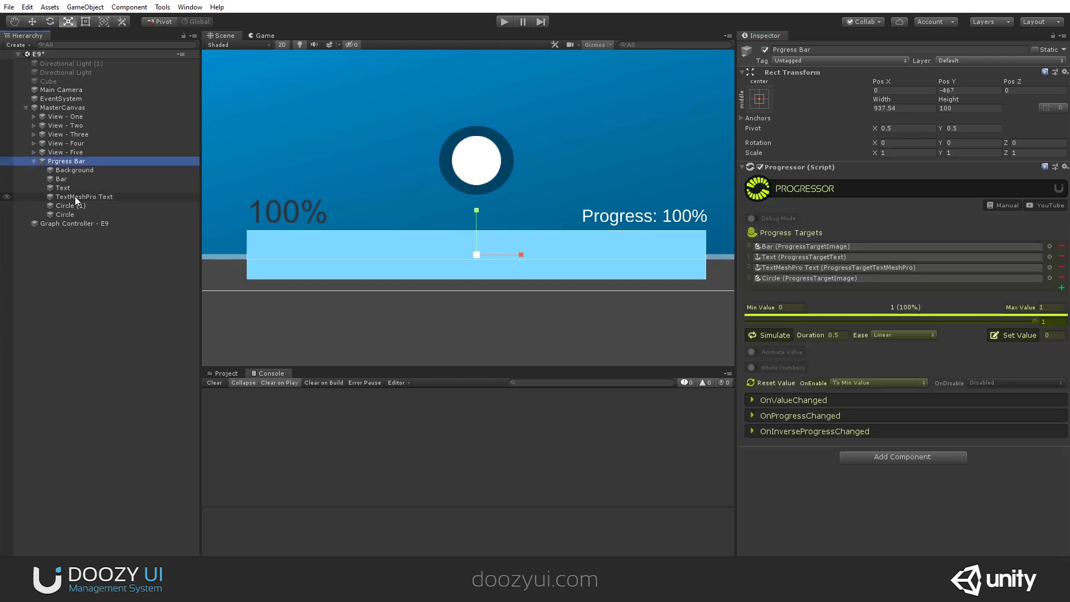
click(1062, 288)
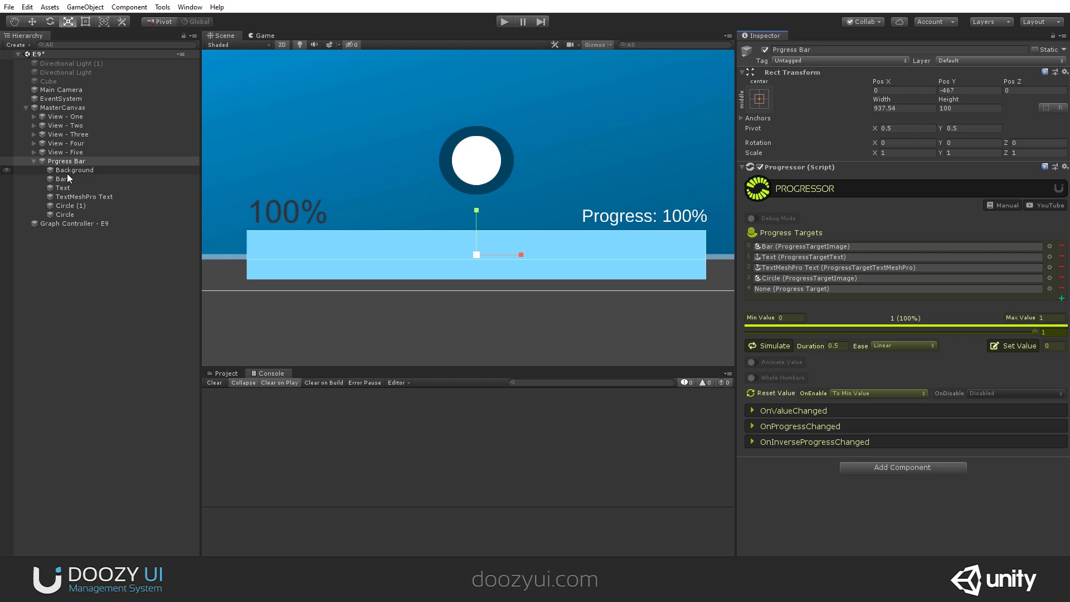
click(818, 288)
drag(818, 287, 819, 288)
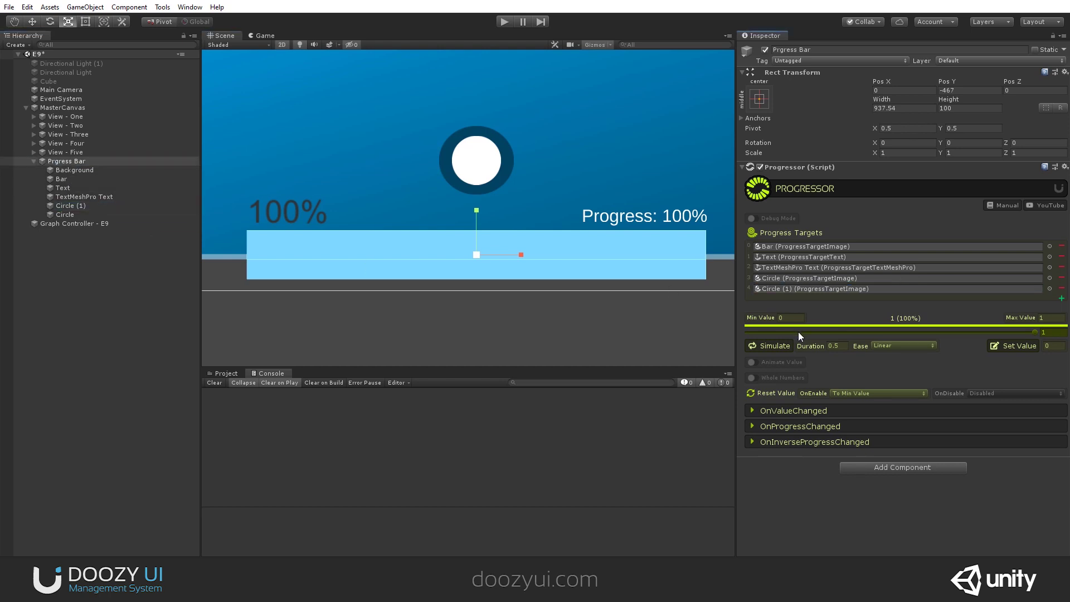
click(783, 346)
mouse_move(1036, 333)
mouse_down()
mouse_move(798, 332)
mouse_move(1038, 339)
mouse_up()
Step: Run the scene and switch between View - One and View - Two to check both radial circles, and stop it
click(504, 22)
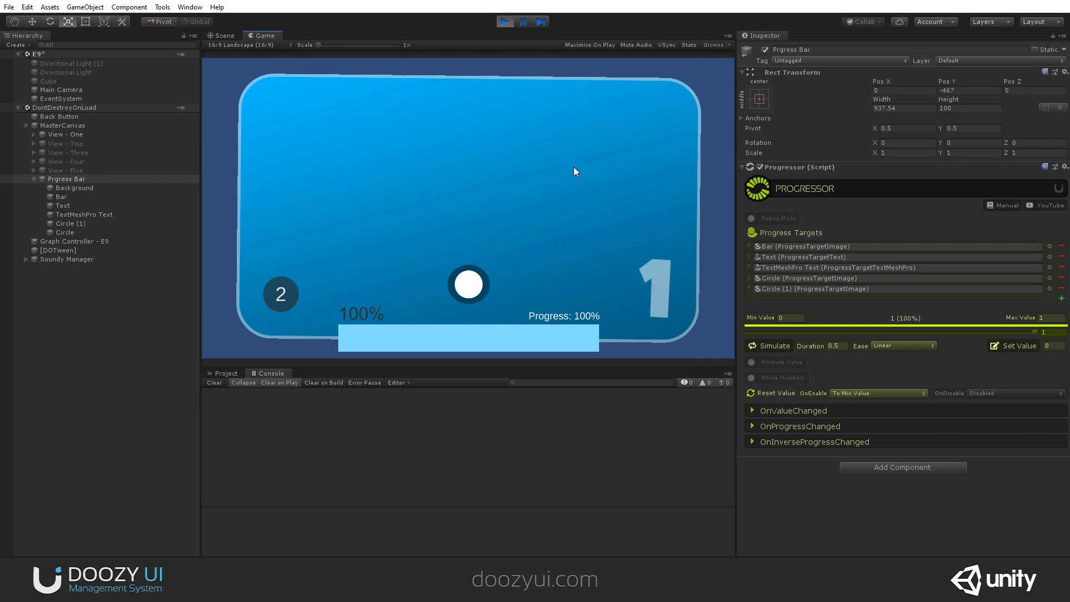
click(280, 308)
click(280, 308)
click(280, 297)
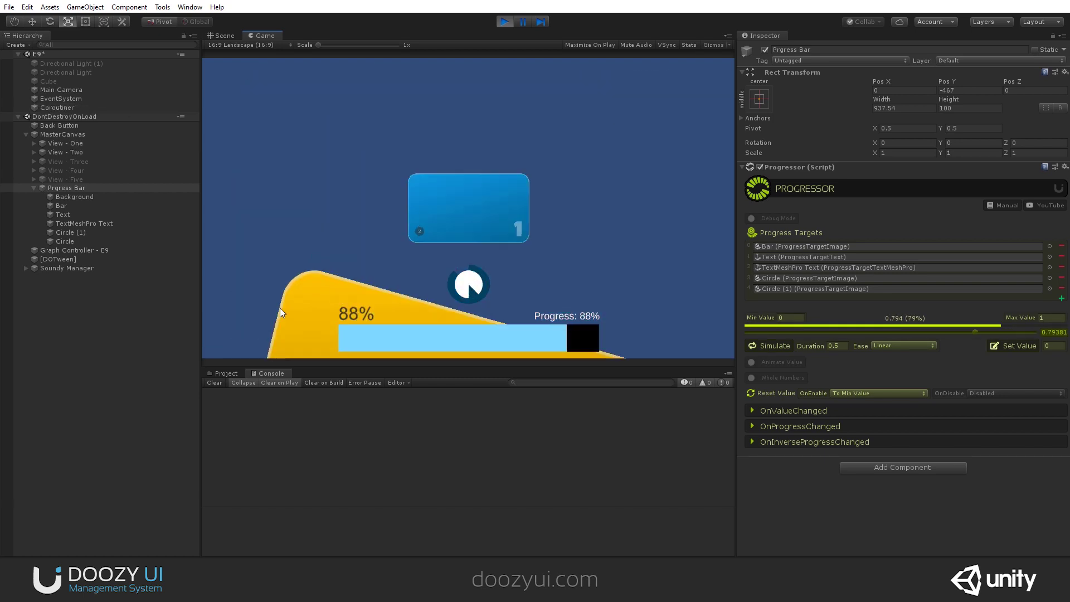
click(280, 307)
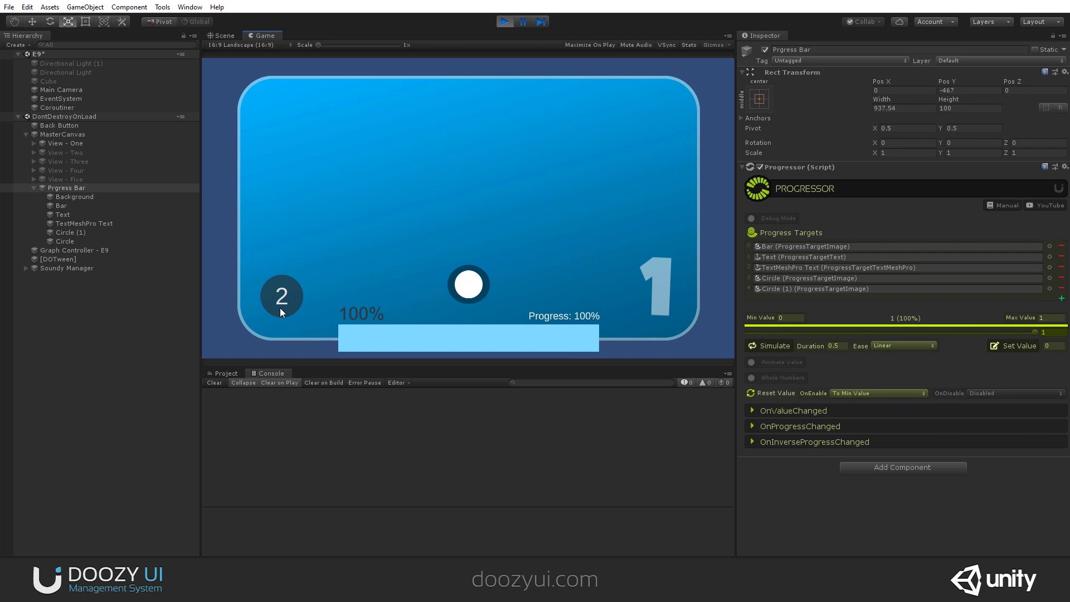
click(503, 22)
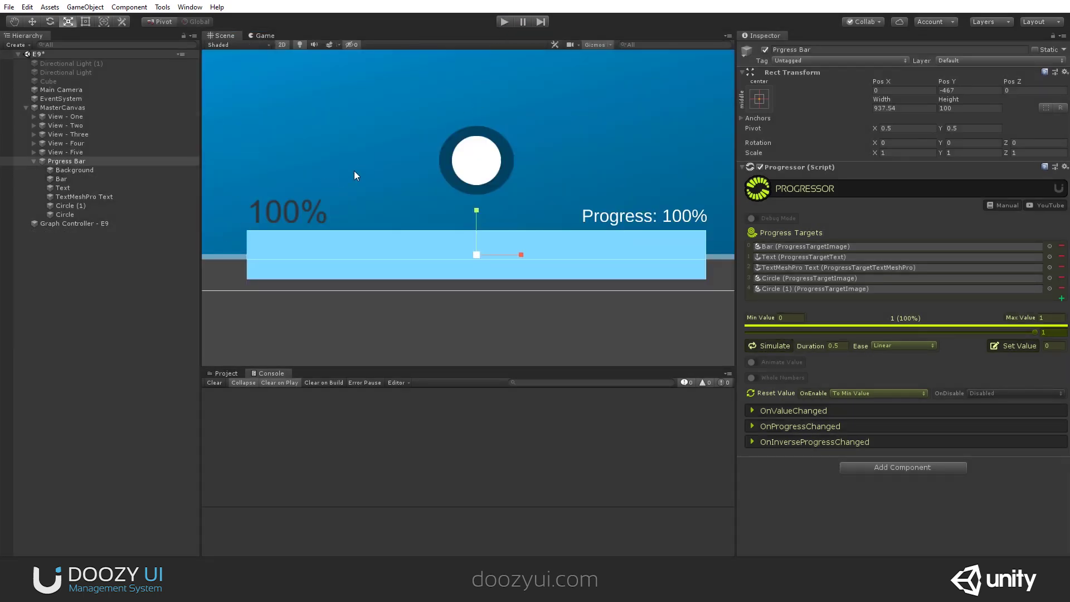
Step: Create an empty child object under MasterCanvas, name it Progress Animations, and collapse Prgress Bar in the hierarchy
click(33, 160)
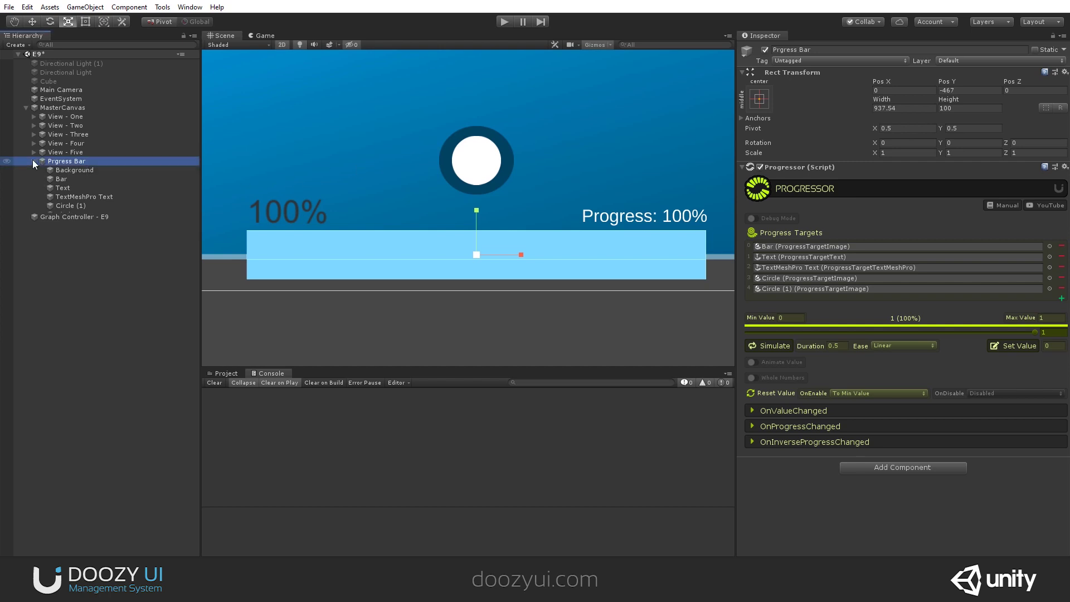
click(58, 108)
right_click(58, 108)
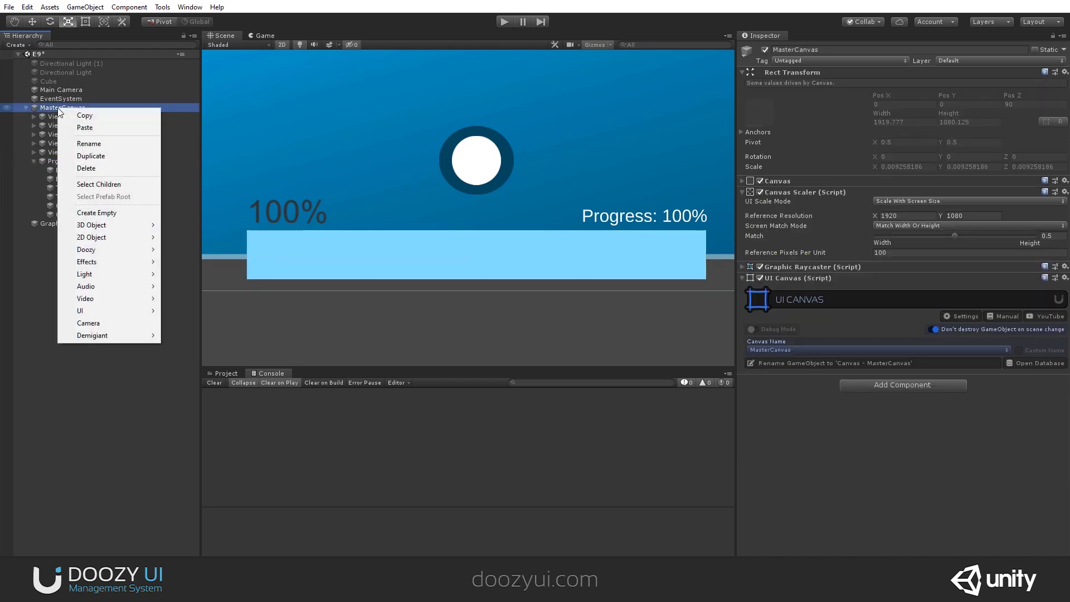
click(95, 209)
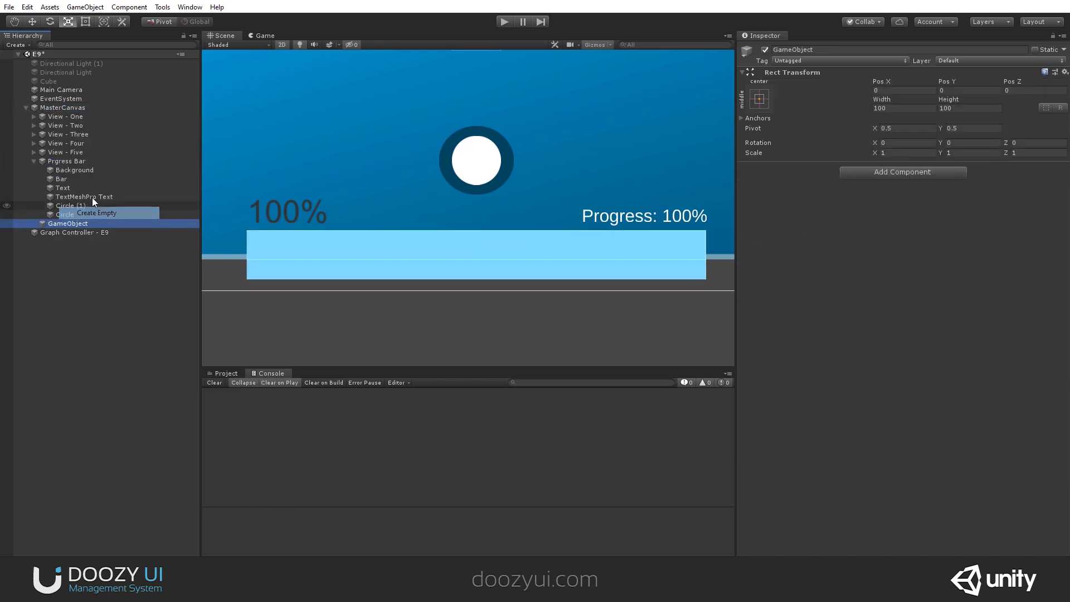
key(F2)
text(Progress Animations)
key(Return)
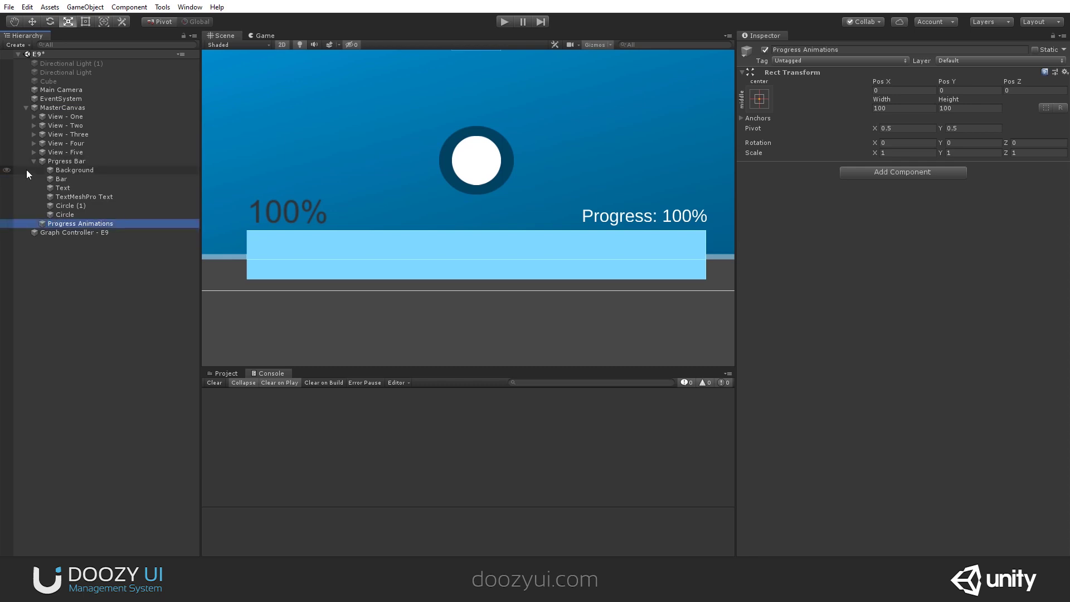
click(32, 162)
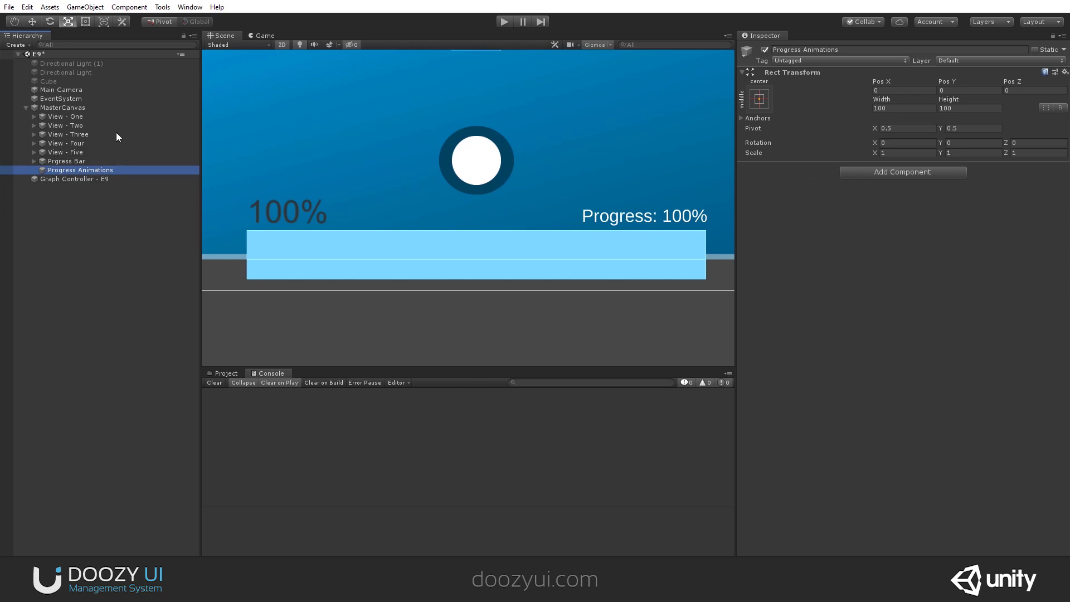
Step: Stretch Progress Animations' anchors and size in both directions to fill the whole MasterCanvas
click(759, 100)
alt+click(879, 269)
scroll(614, 141, down, 5)
scroll(624, 112, up, 5)
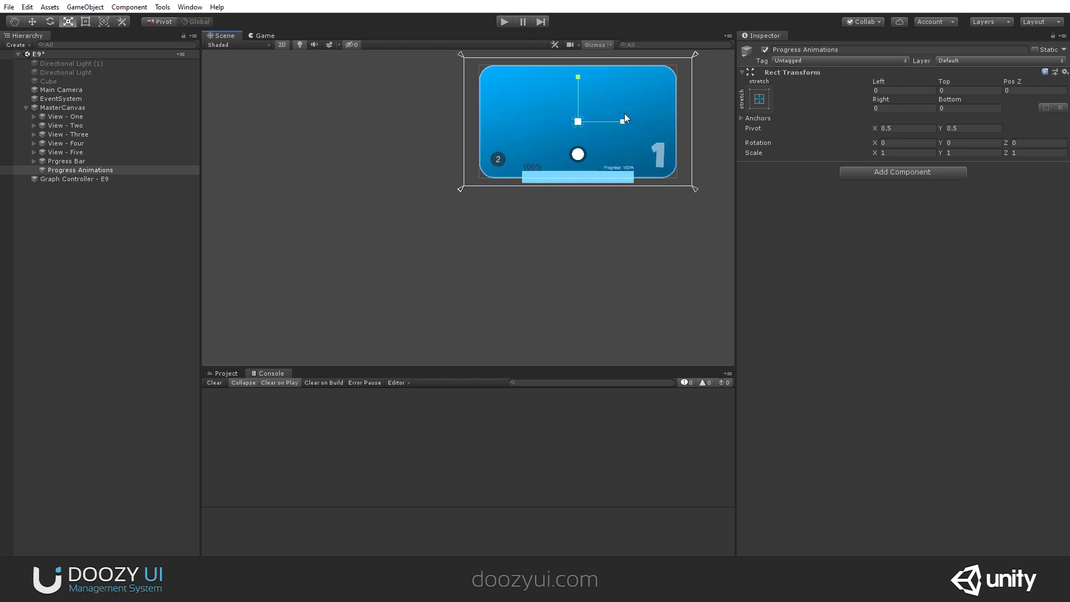
Step: Add a UI Image as a child of Progress Animations and duplicate it three times
right_click(91, 170)
mouse_move(135, 371)
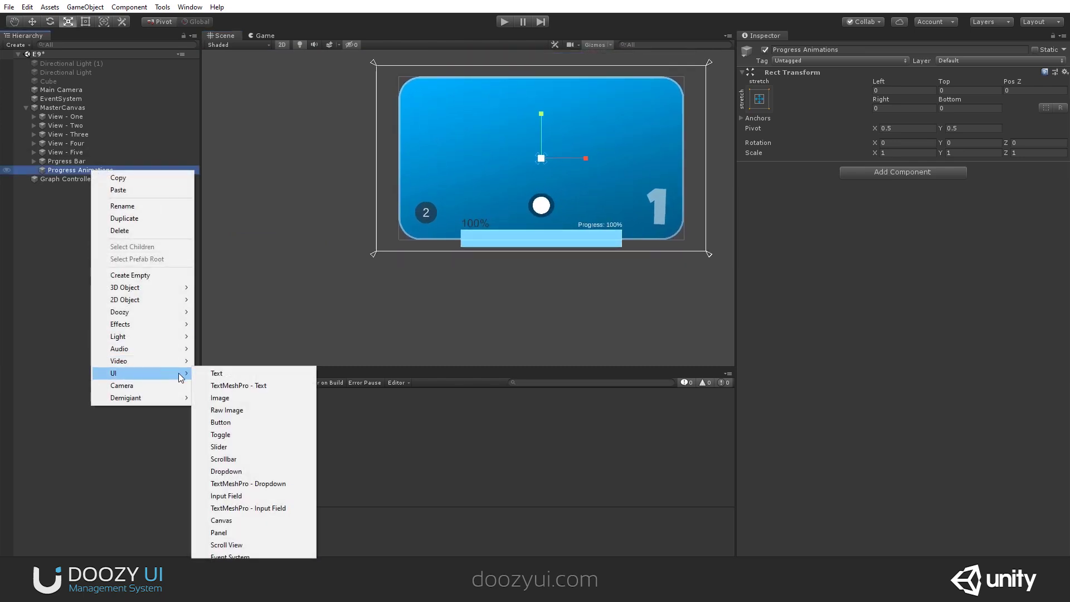
click(213, 399)
key(ctrl+d)
key(ctrl+d)
key(ctrl+d)
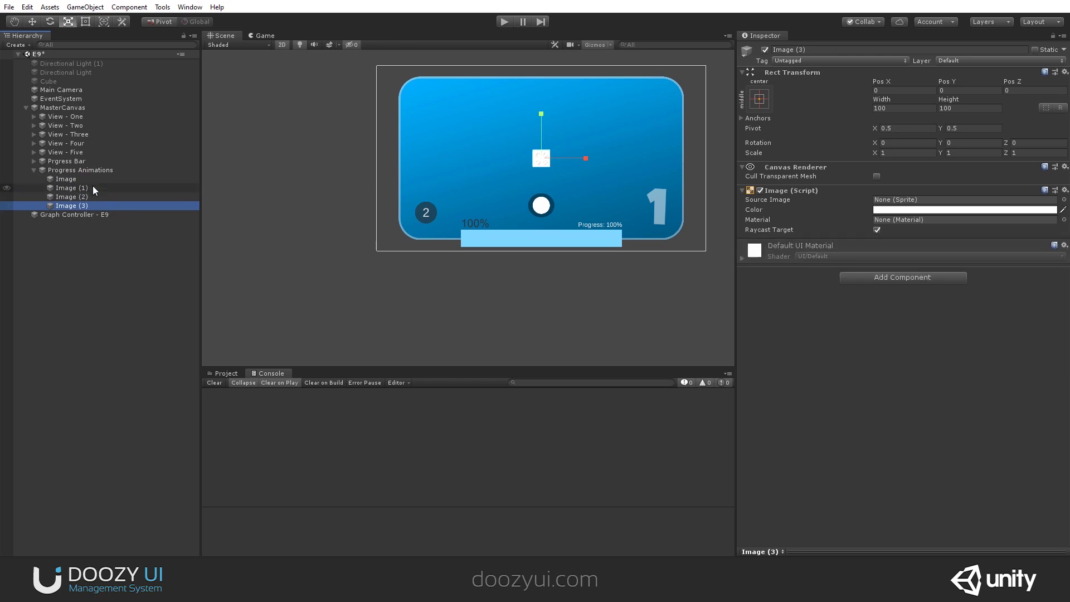
click(89, 178)
key(w)
drag(544, 156, 473, 121)
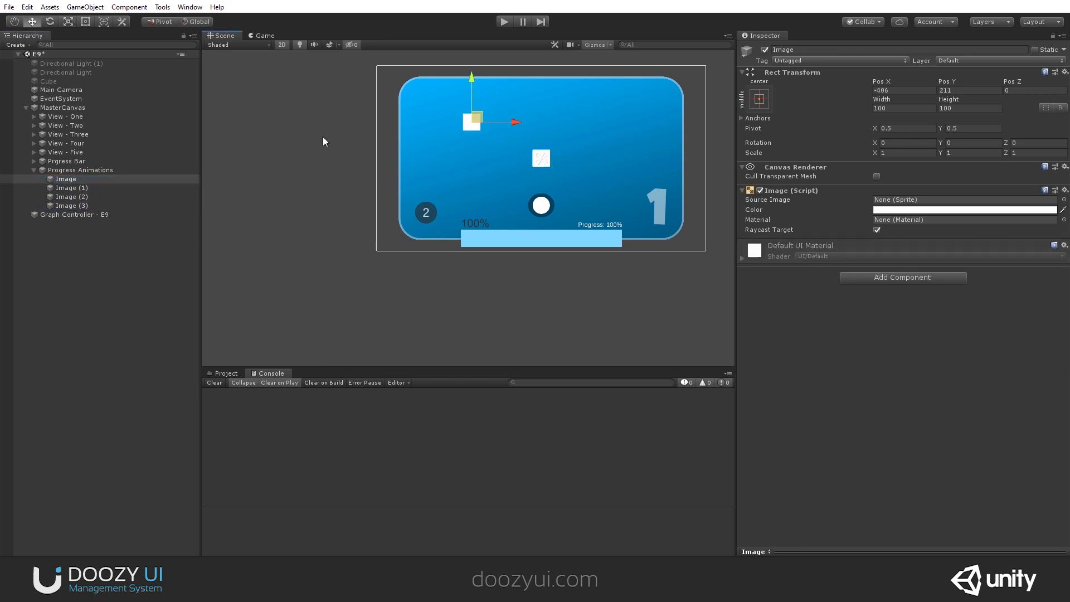
click(83, 189)
click(180, 179)
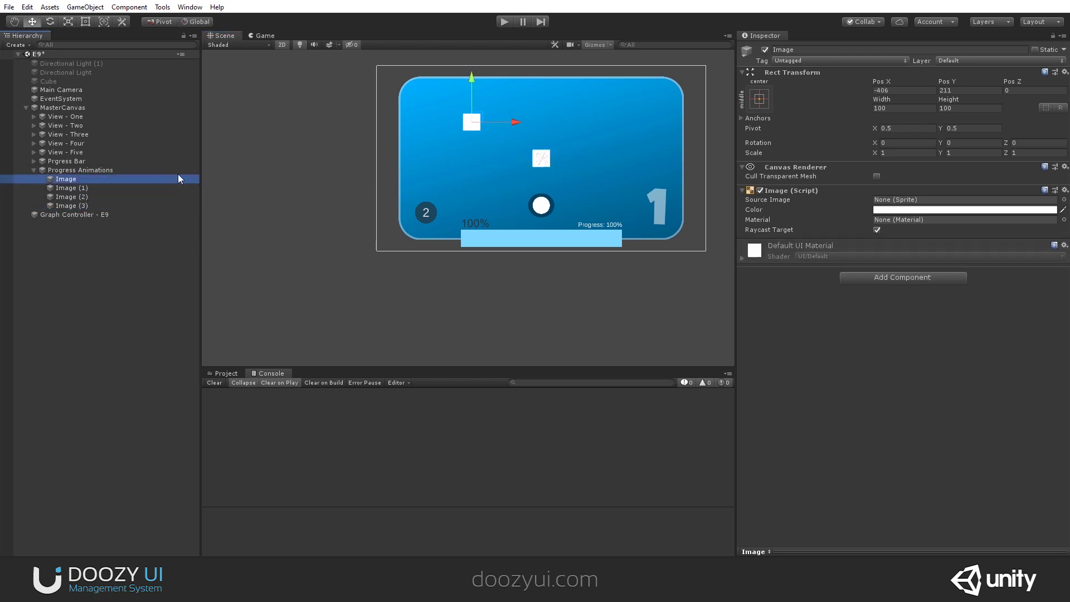
key(ctrl+z)
Step: Space the four images evenly in a centred horizontal row, with Image at about X -153 and Image (3) at about X 302
drag(597, 161, 626, 158)
click(113, 197)
click(118, 205)
Step: Add an Animator component to Progress Animations
click(102, 171)
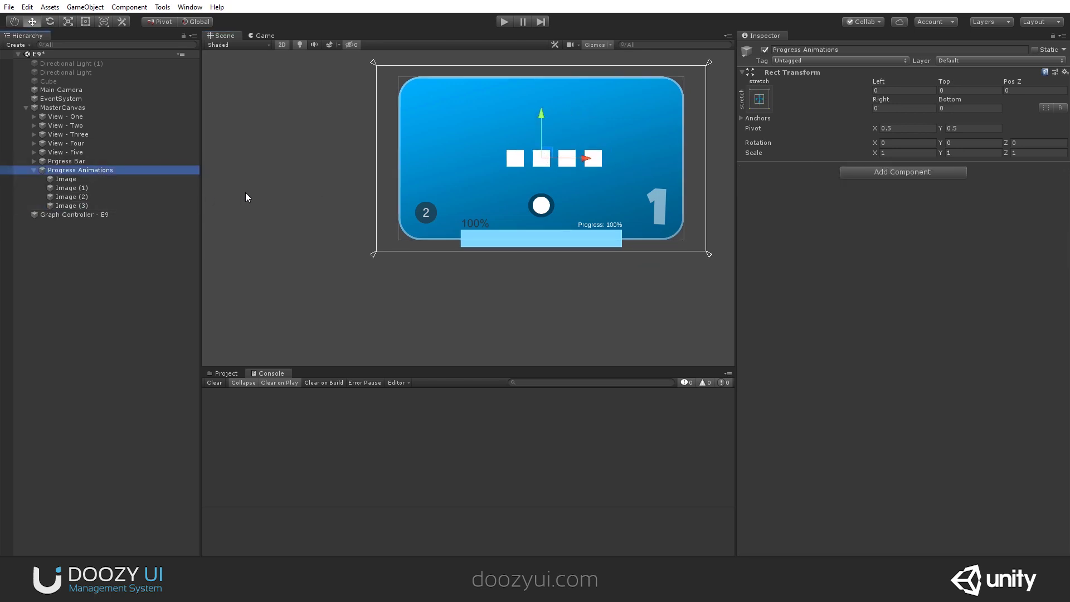
click(840, 176)
text(animator)
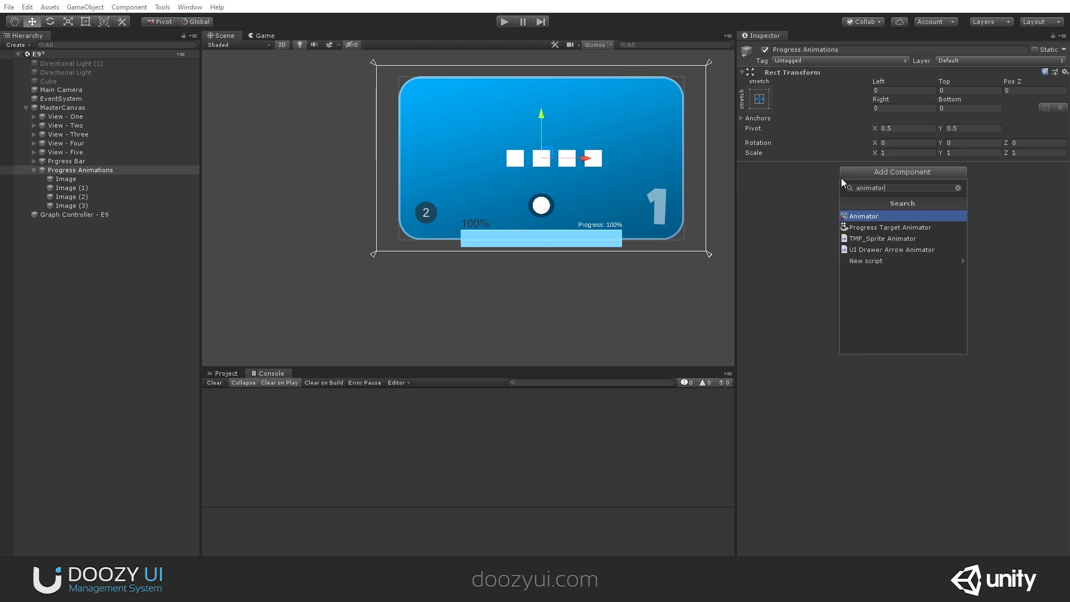
key(Return)
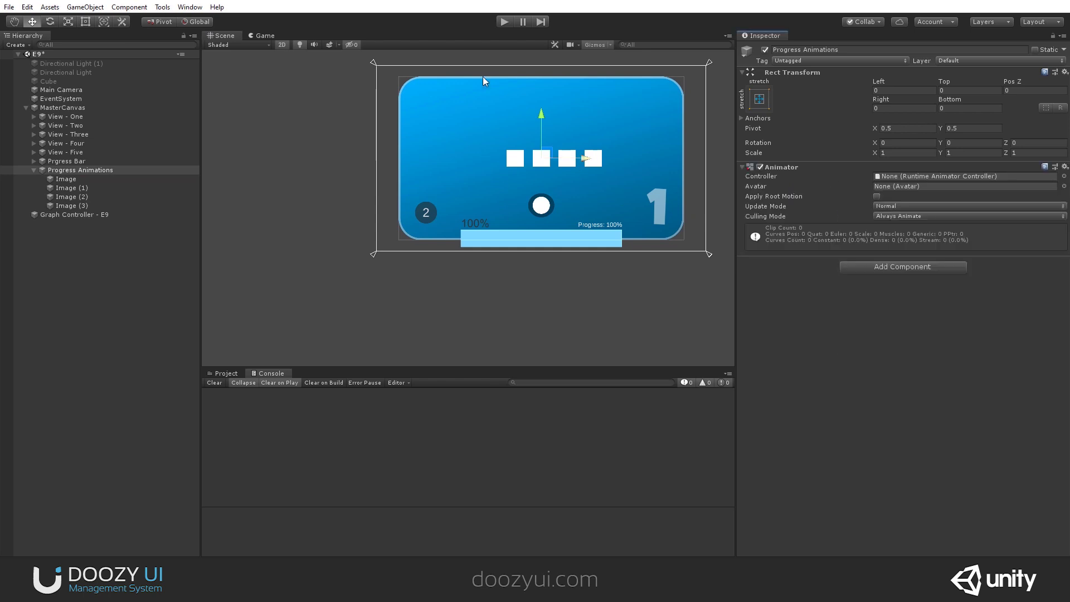
Step: In the Animation window, create a clip saved as Progress animation for Progress Animations and turn on keyframe recording
click(189, 7)
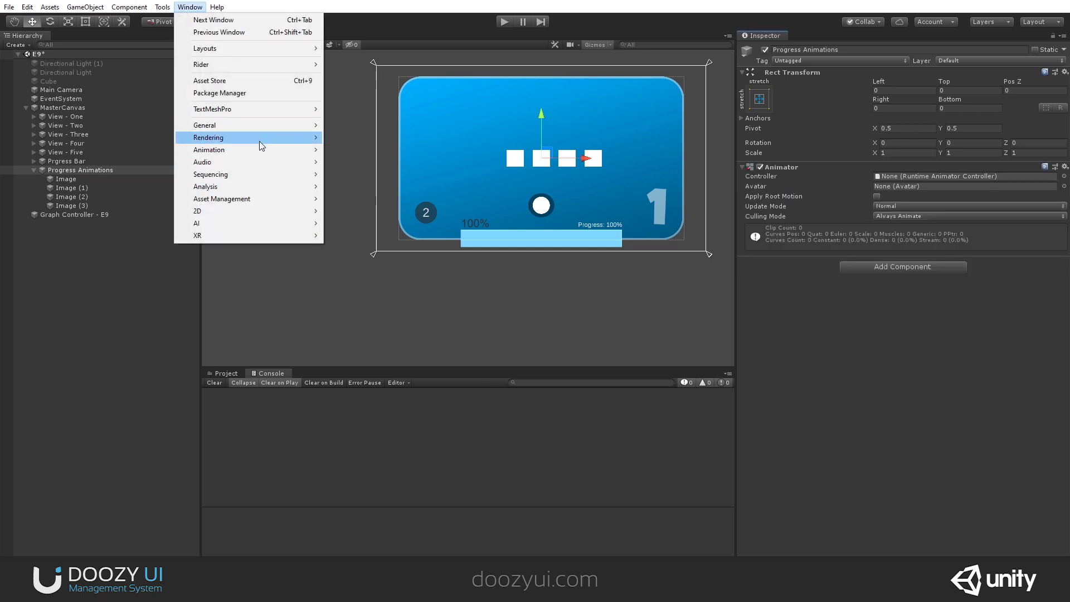
mouse_move(260, 151)
click(359, 150)
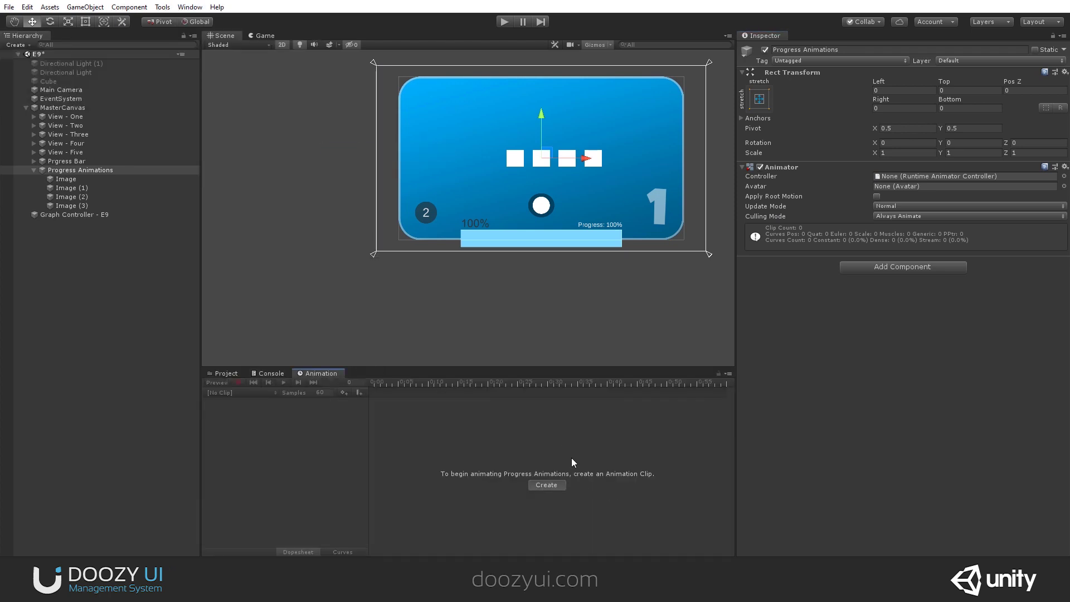
click(551, 485)
text(Progress animation)
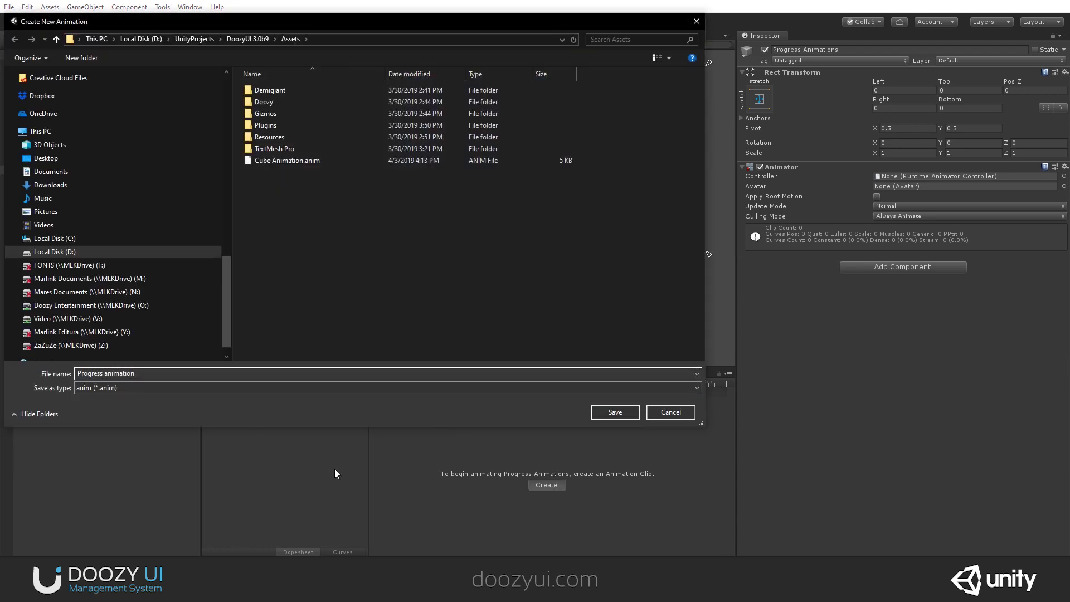
key(Return)
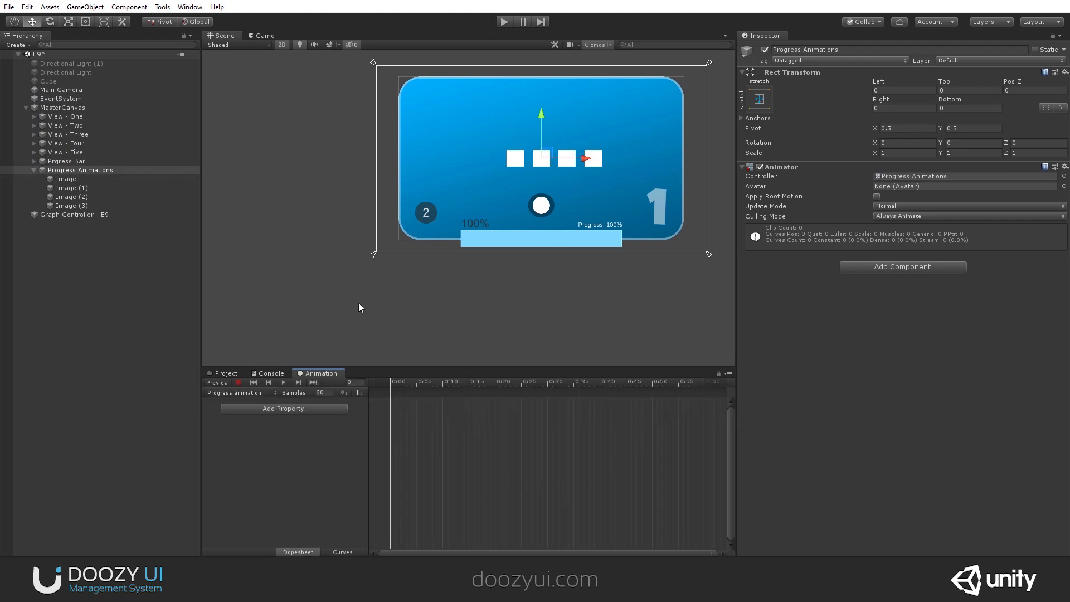
scroll(449, 291, up, 4)
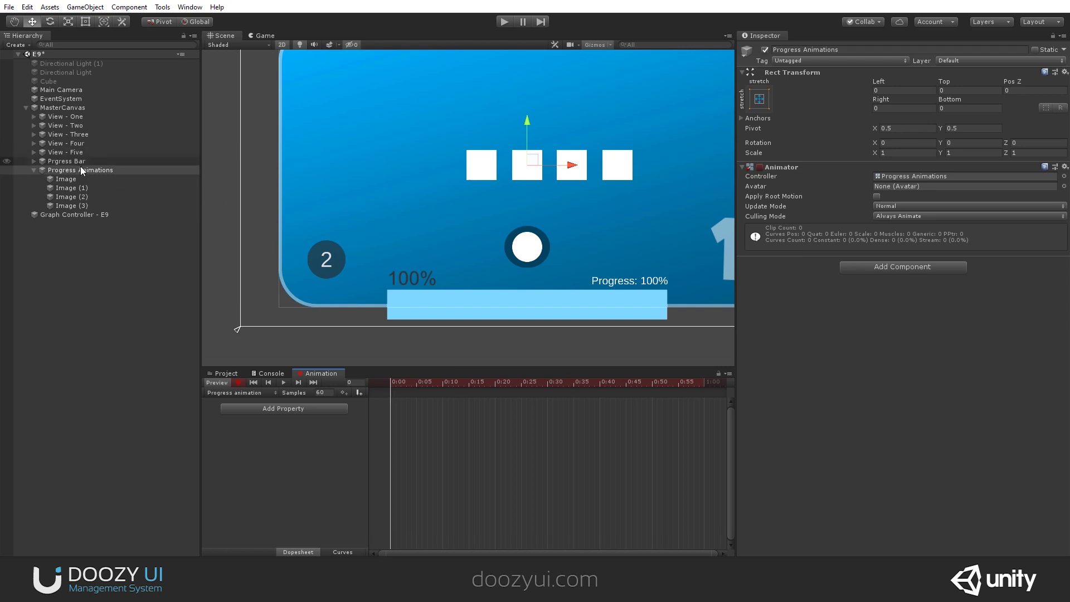
drag(406, 386, 626, 401)
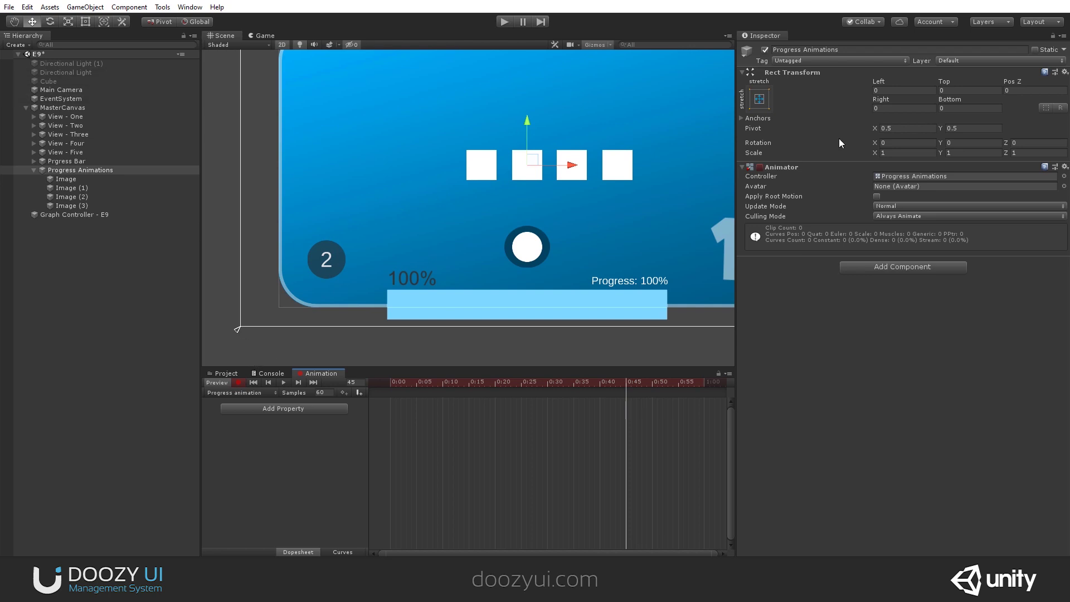
click(897, 154)
text(0)
key(Tab)
text(0)
key(Tab)
text(0)
drag(569, 383, 597, 413)
drag(407, 402, 386, 414)
Step: Record scale 0 for all four images together at frame 0 of the clip
click(61, 179)
shift+click(74, 206)
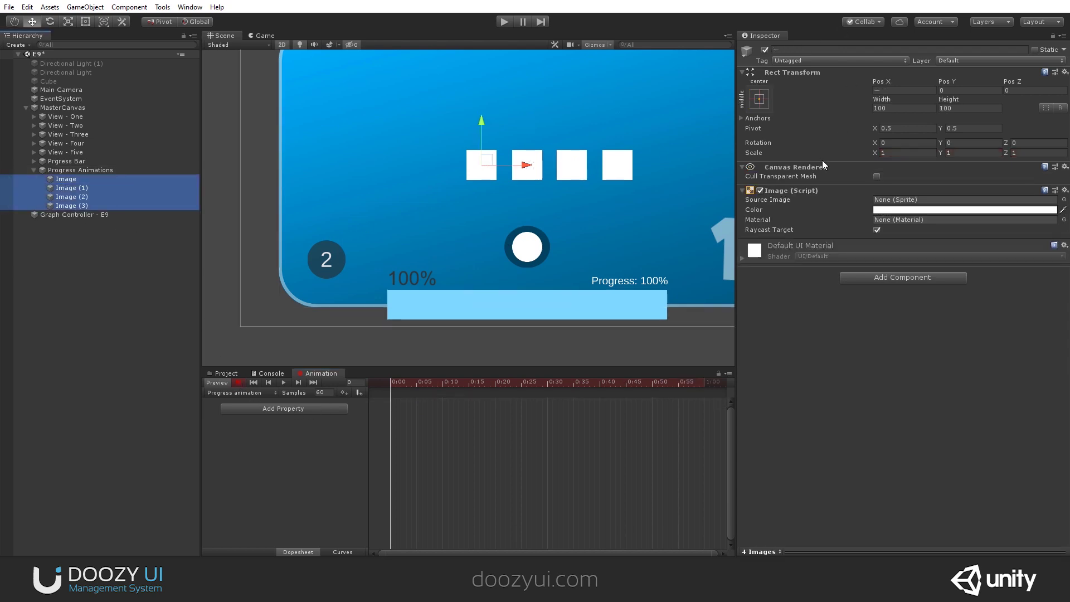
click(903, 152)
text(0)
key(Tab)
text(0)
key(Tab)
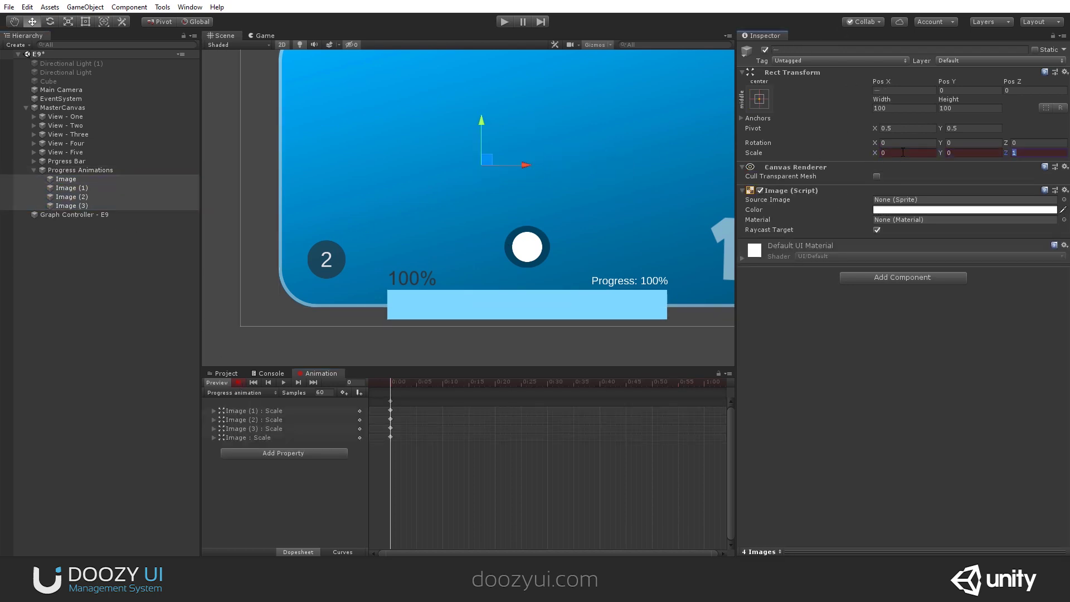
Step: Record scale 1 on X, Y and Z for all four images at frame 40 and scrub through the animation
drag(392, 382, 601, 382)
click(919, 152)
text(1)
key(Tab)
text(1)
key(Tab)
text(1)
drag(593, 382, 497, 408)
Step: Stagger the starting scale keyframes of the numbered images at frames 10, 20 and 30, and move all ending keyframes to frame 50
drag(390, 420, 547, 393)
drag(391, 428, 547, 428)
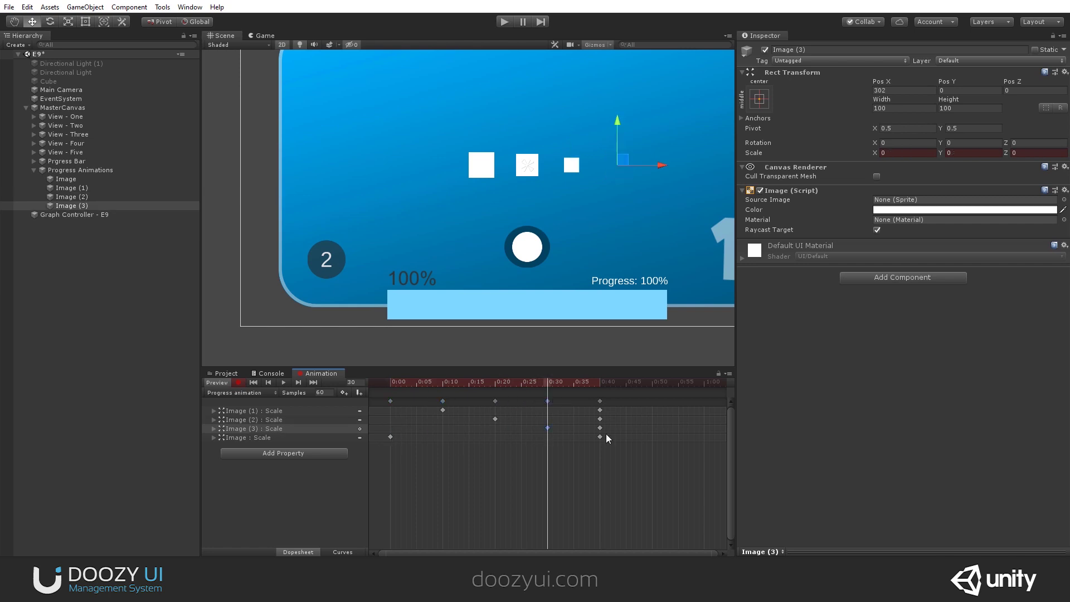
click(627, 450)
click(598, 401)
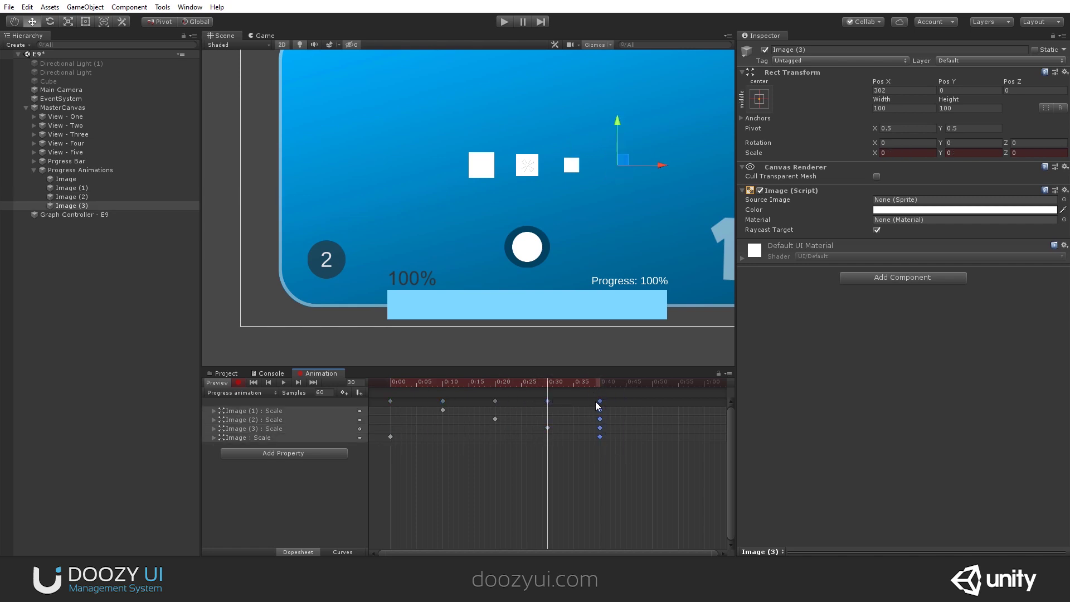
drag(600, 404, 652, 402)
Step: Try moving Image's starting scale keyframe to frame 40 and scrub through the animation
drag(390, 437, 600, 437)
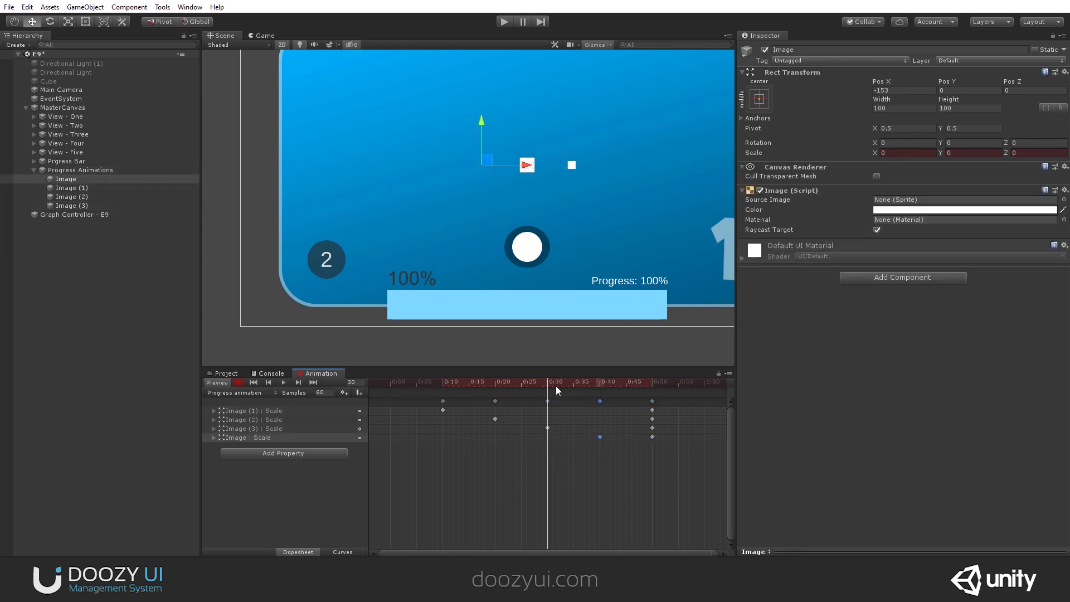
drag(537, 385, 578, 397)
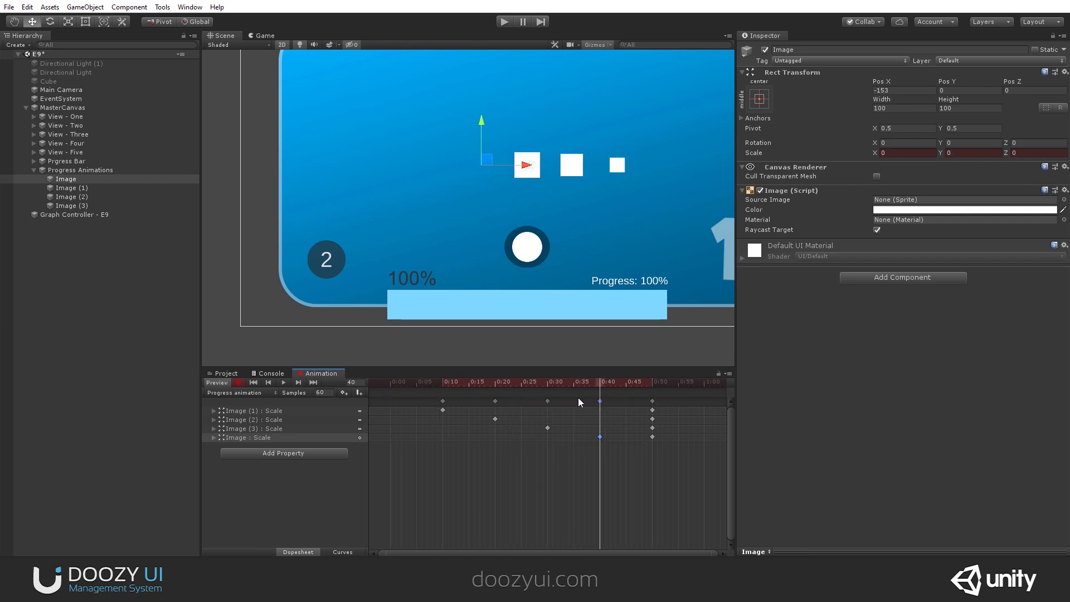
click(264, 438)
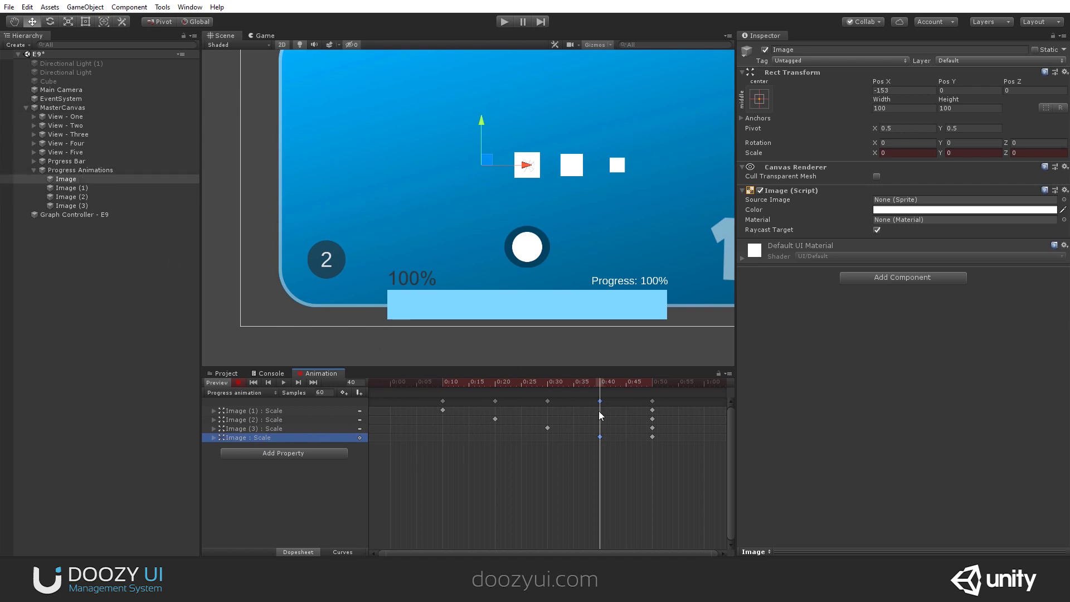
drag(603, 381, 580, 405)
Step: Place the starting scale keyframes of Image, Image (1), Image (2) and Image (3) at frames 10, 20, 30 and 40
drag(602, 441, 447, 455)
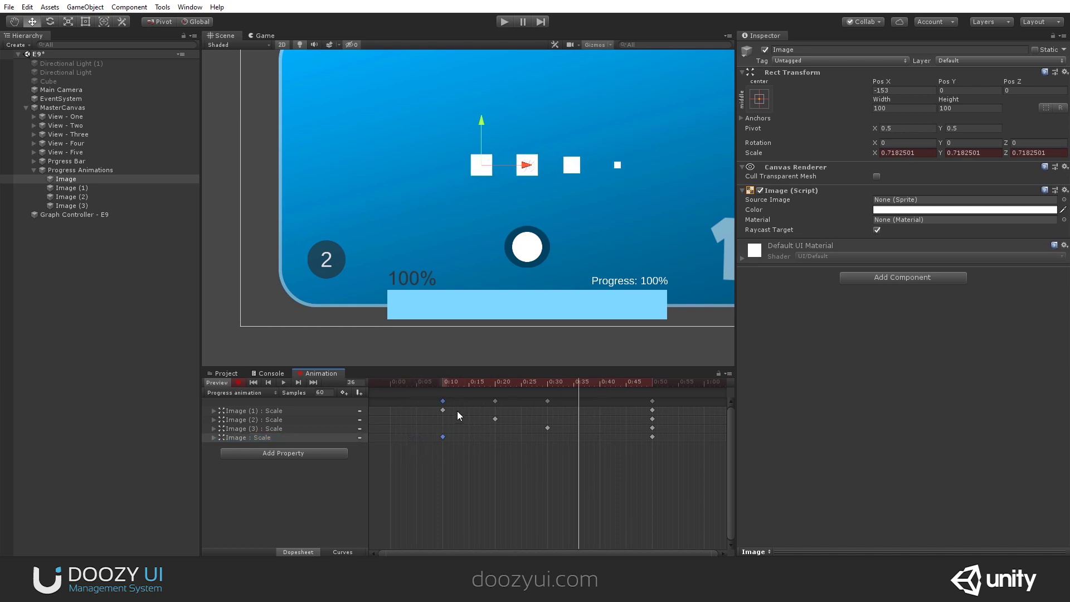
drag(444, 411, 600, 428)
click(547, 428)
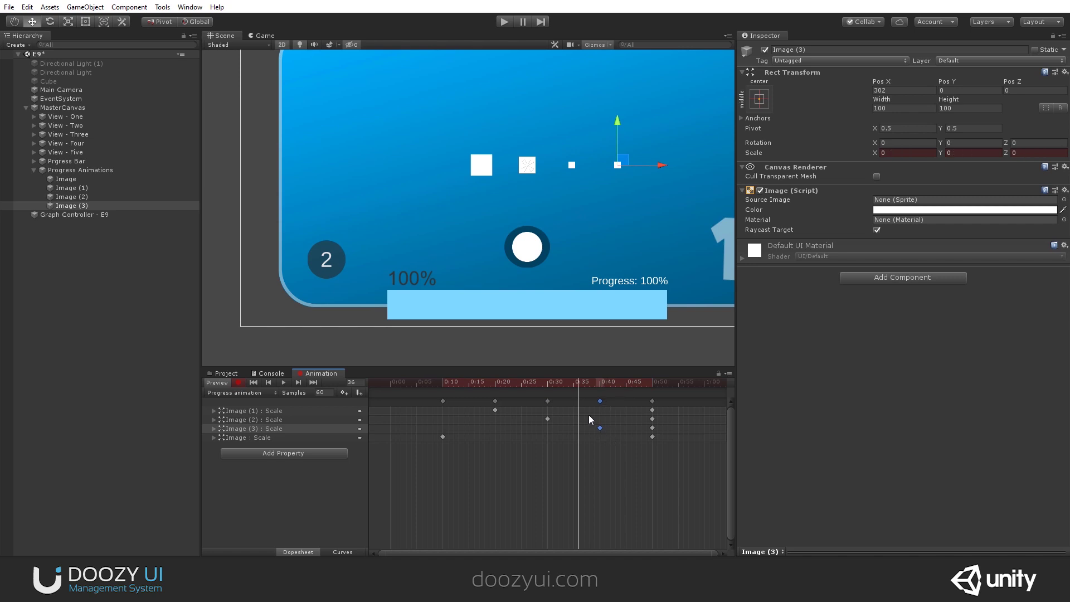
Step: Scrub the animation to frame 50 and turn off keyframe recording
drag(578, 384, 652, 425)
click(239, 383)
Step: Open the Animator window docked beside the Animation window and select the Progress animation state of Progress Animations
click(190, 8)
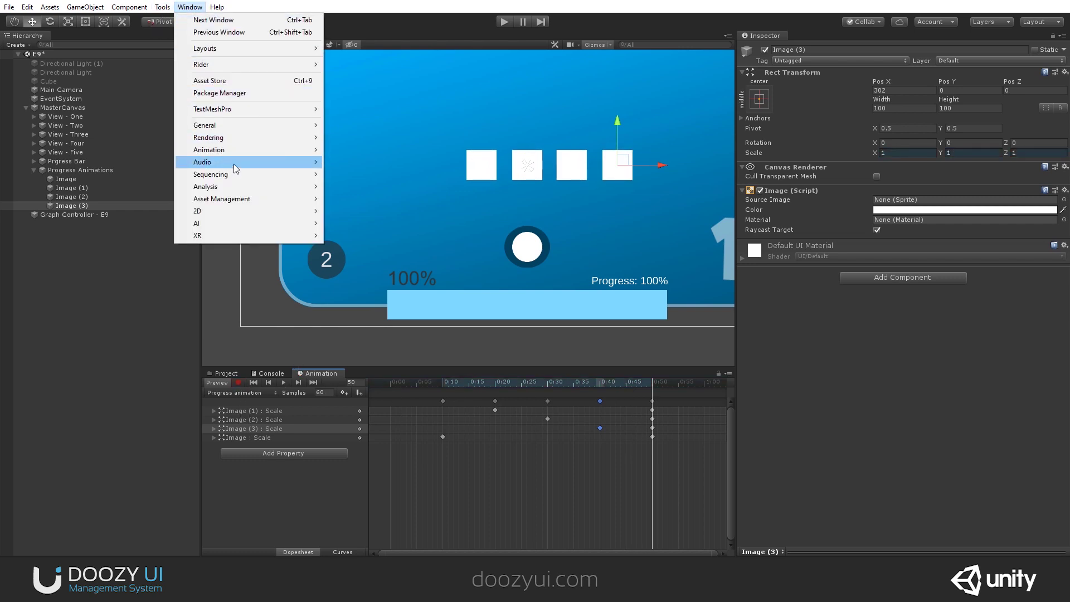
mouse_move(258, 151)
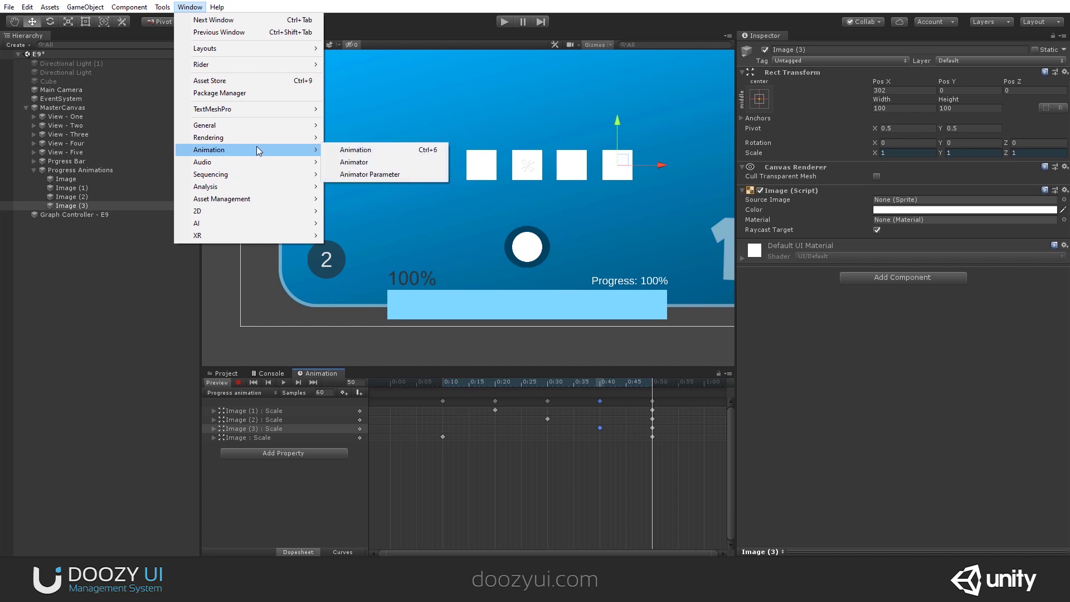
click(354, 161)
drag(310, 32, 402, 347)
click(67, 170)
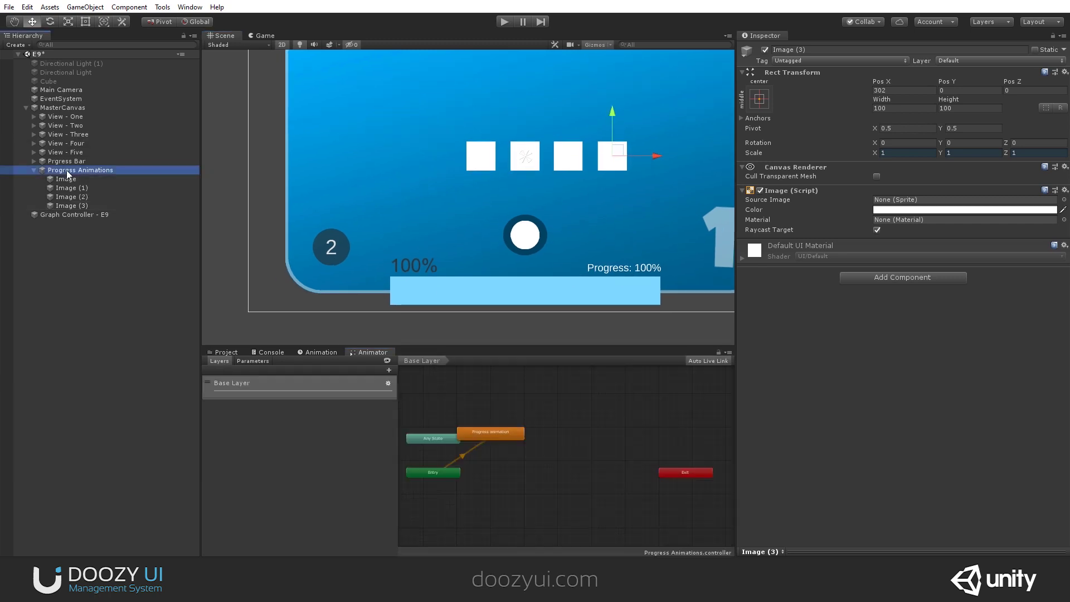
click(499, 436)
scroll(528, 478, up, 10)
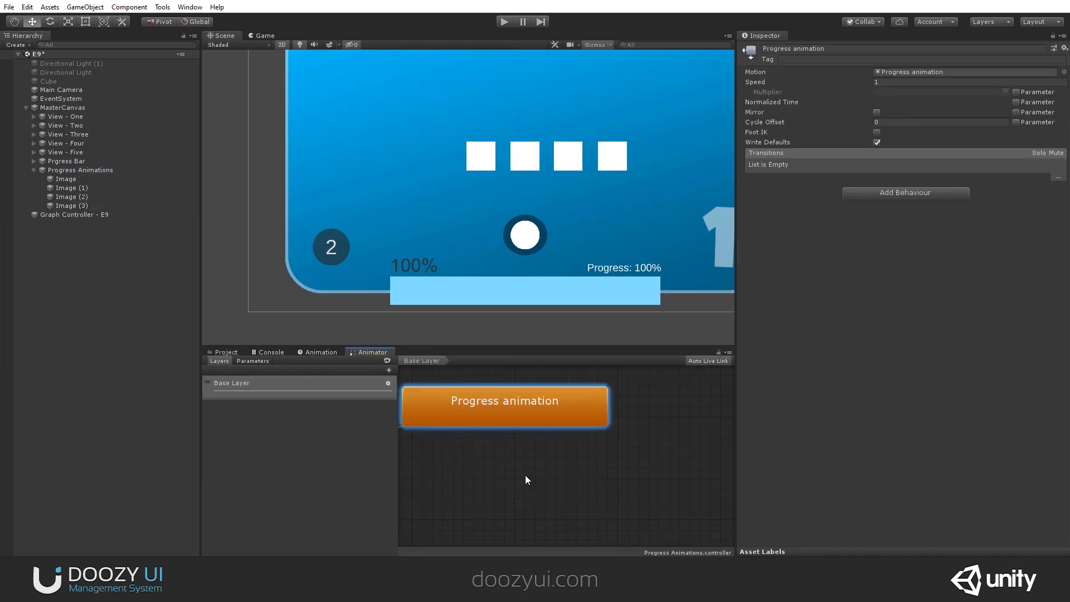
middle_drag(525, 474, 570, 476)
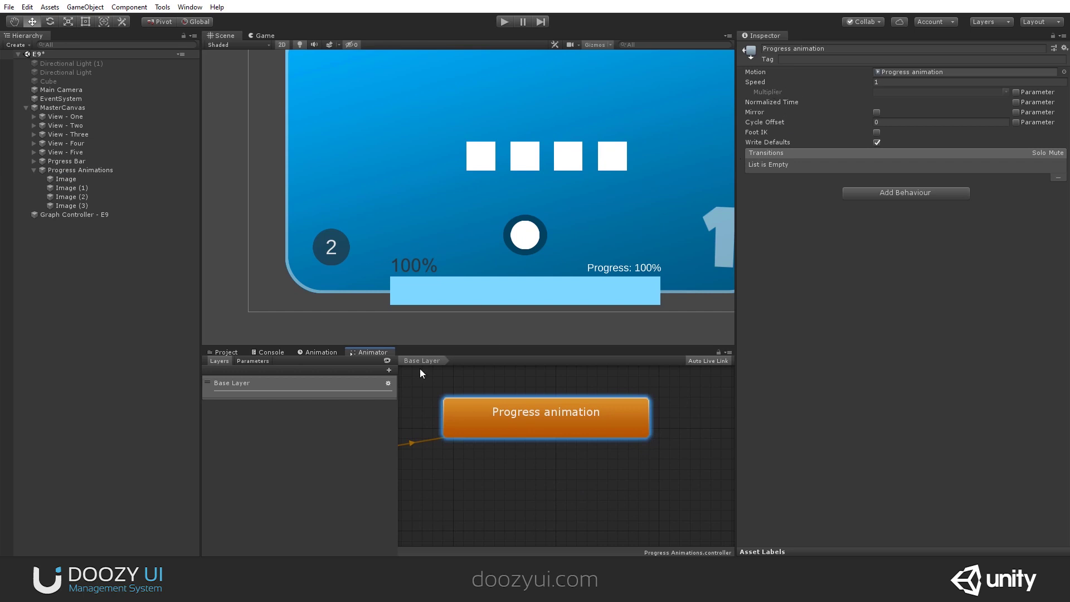
click(389, 370)
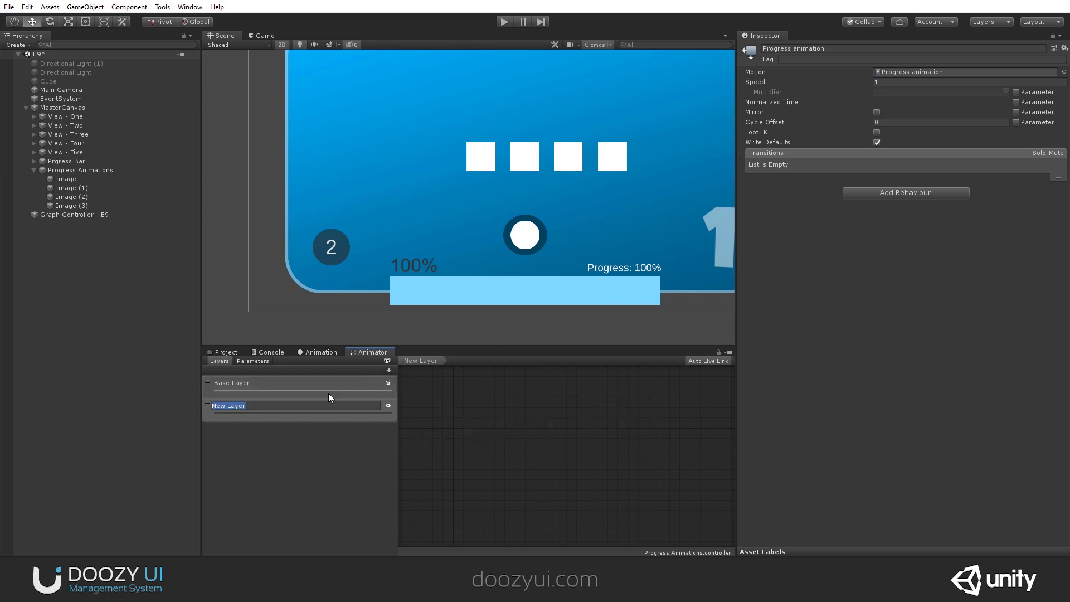
key(Return)
key(Delete)
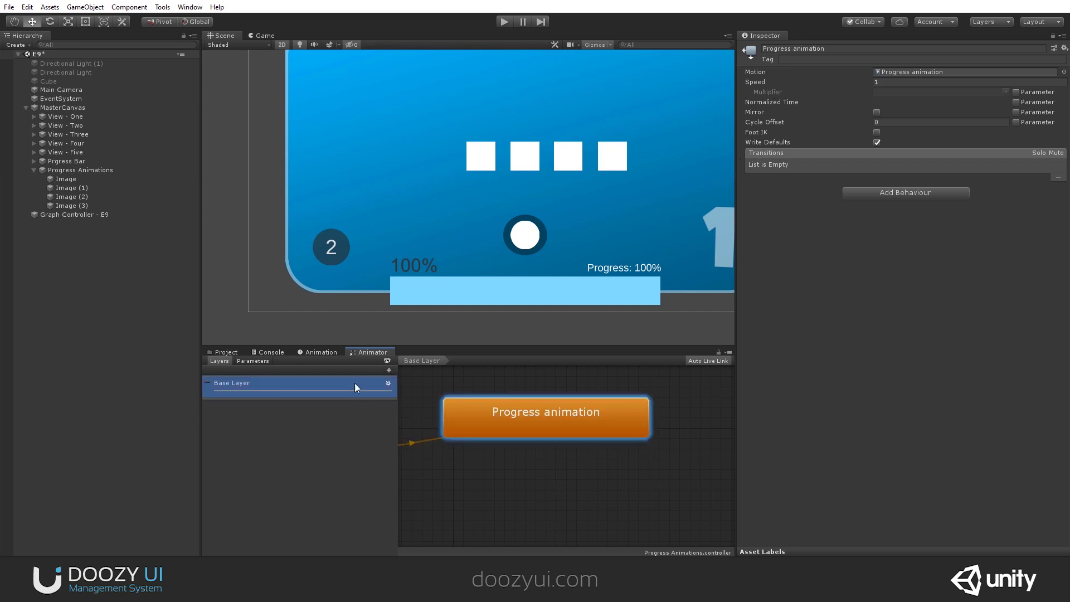
Step: Add a float parameter named Progress and use it as the Normalized Time parameter of the Progress animation state
click(249, 362)
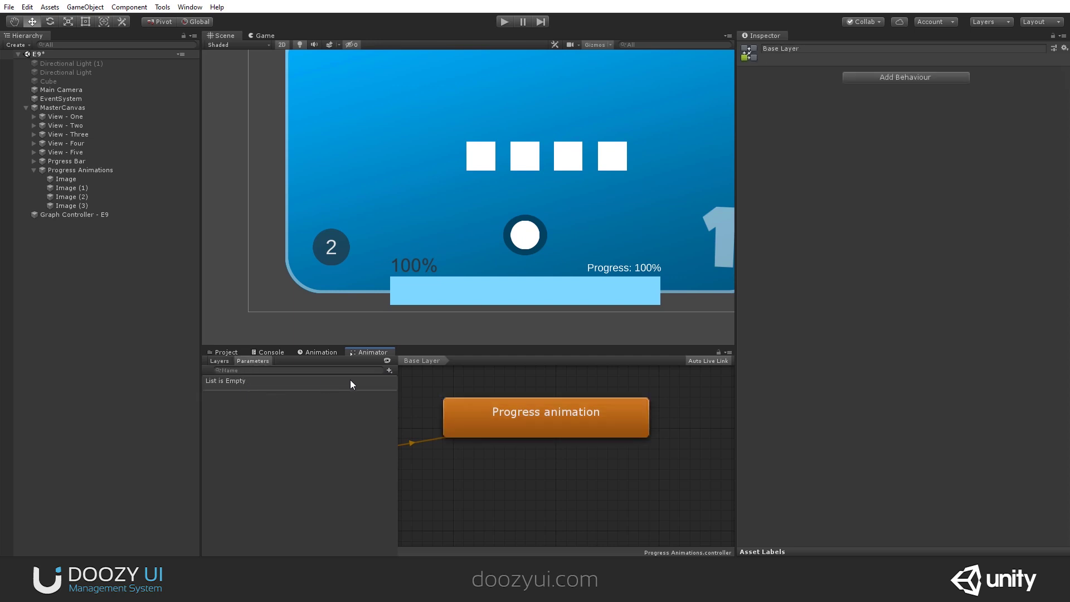
click(389, 370)
click(407, 380)
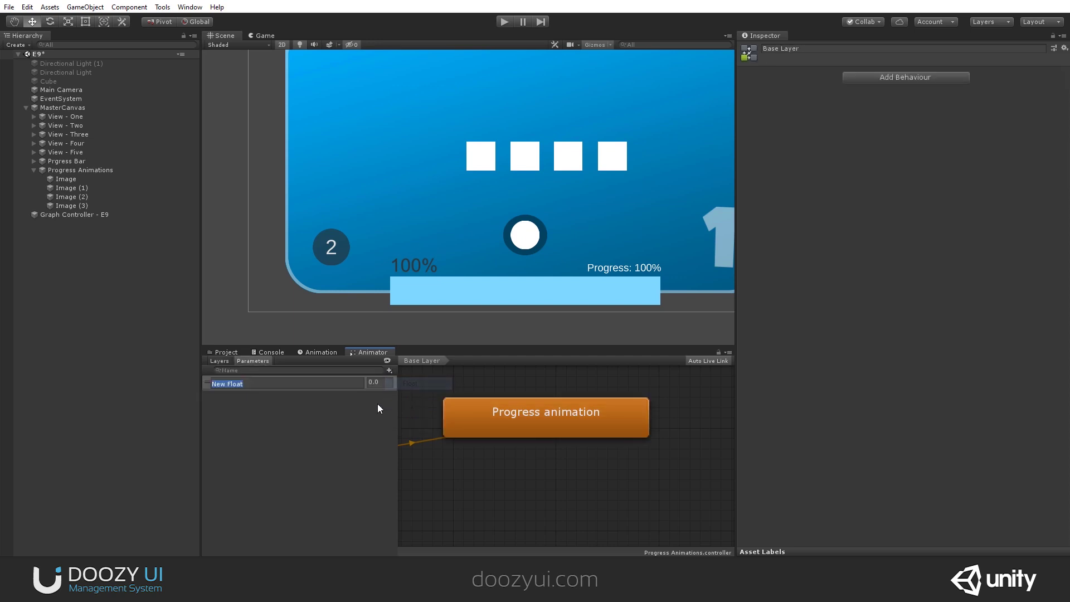
text(Prog)
key(BackSpace)
key(BackSpace)
text(ogress)
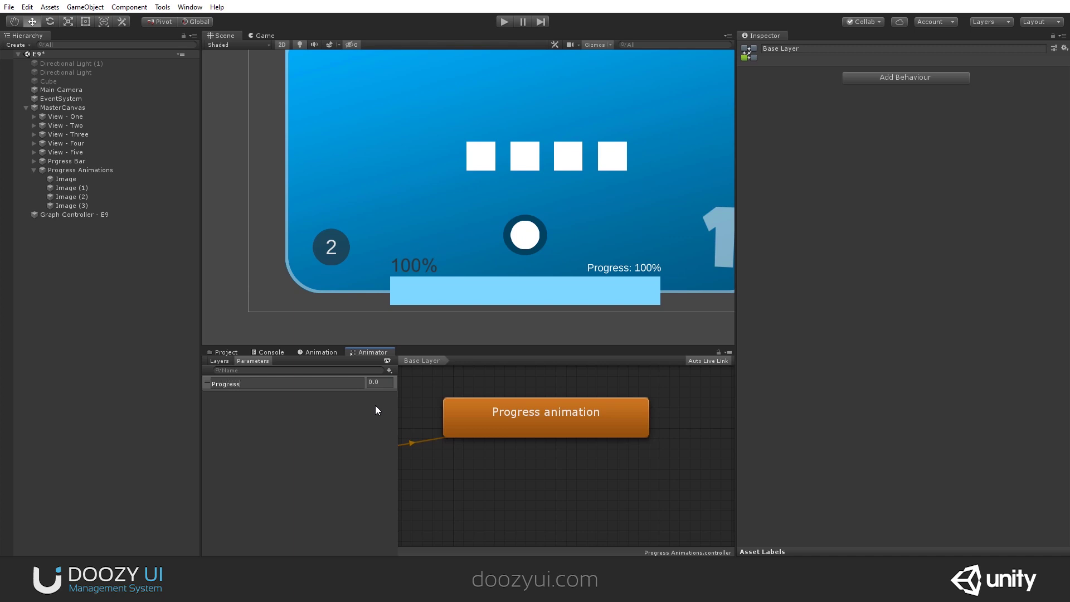
key(Return)
click(531, 421)
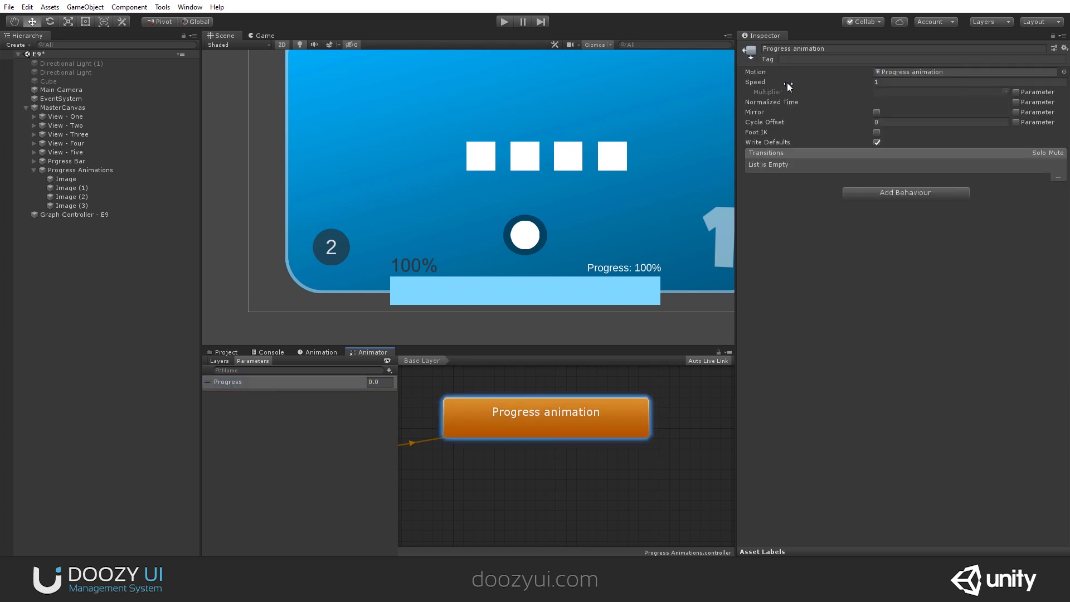
click(1016, 102)
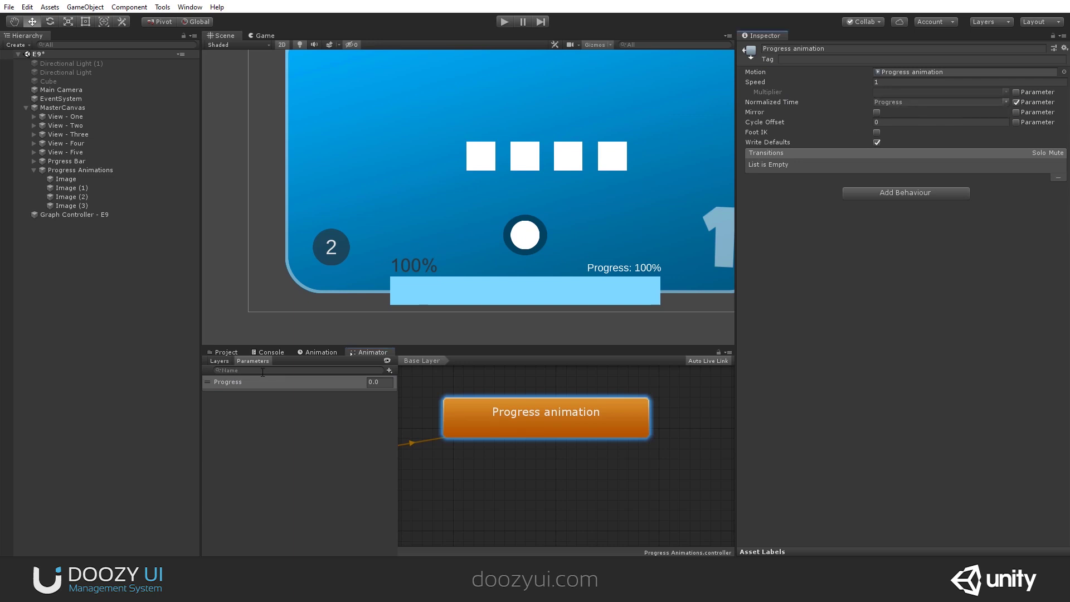
Step: Disable Loop Time on the Progress animation clip in the project assets
click(224, 352)
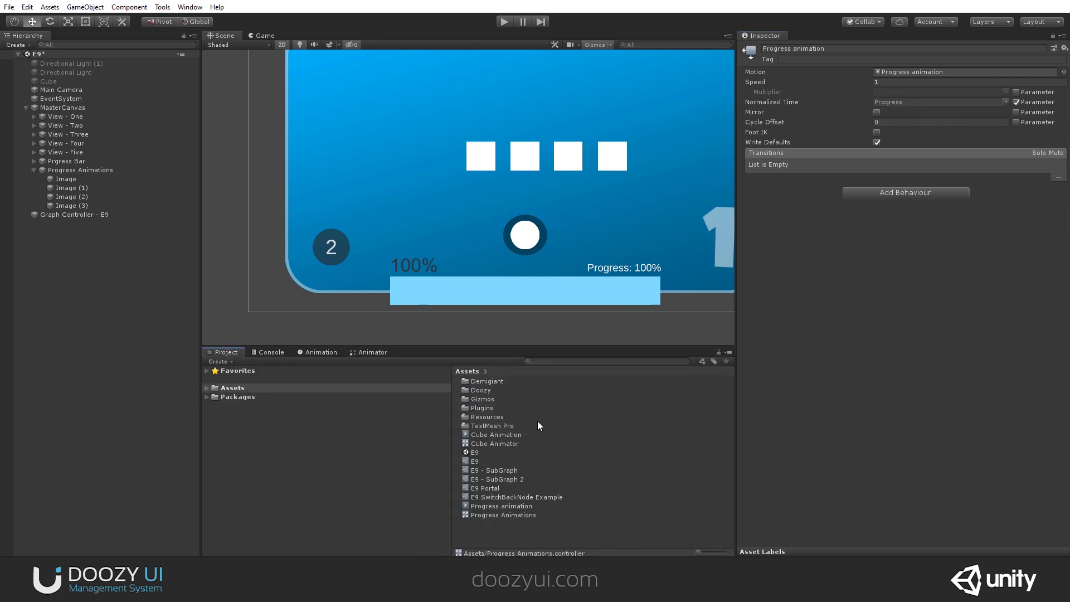
click(498, 435)
click(491, 507)
click(877, 82)
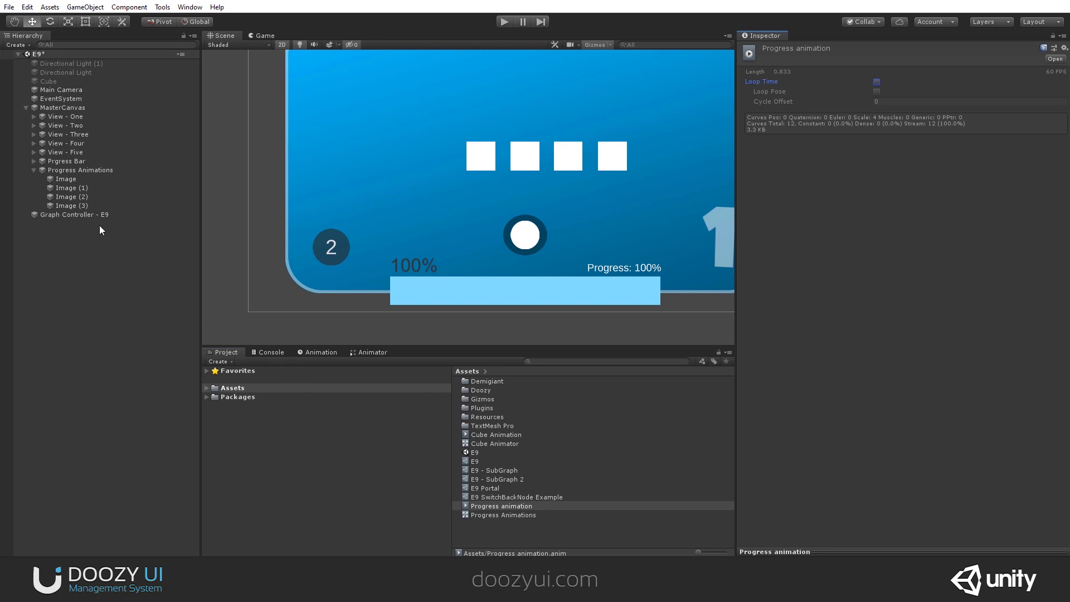
Step: Enable the Animator on Progress Animations and add a Progress Target Animator component to the object
click(81, 169)
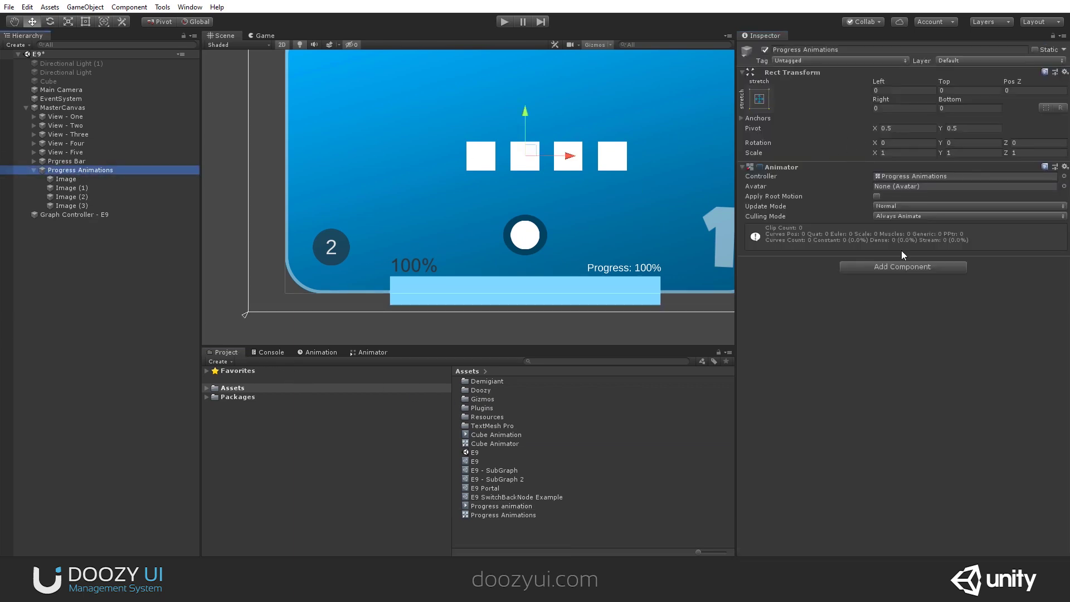
click(369, 352)
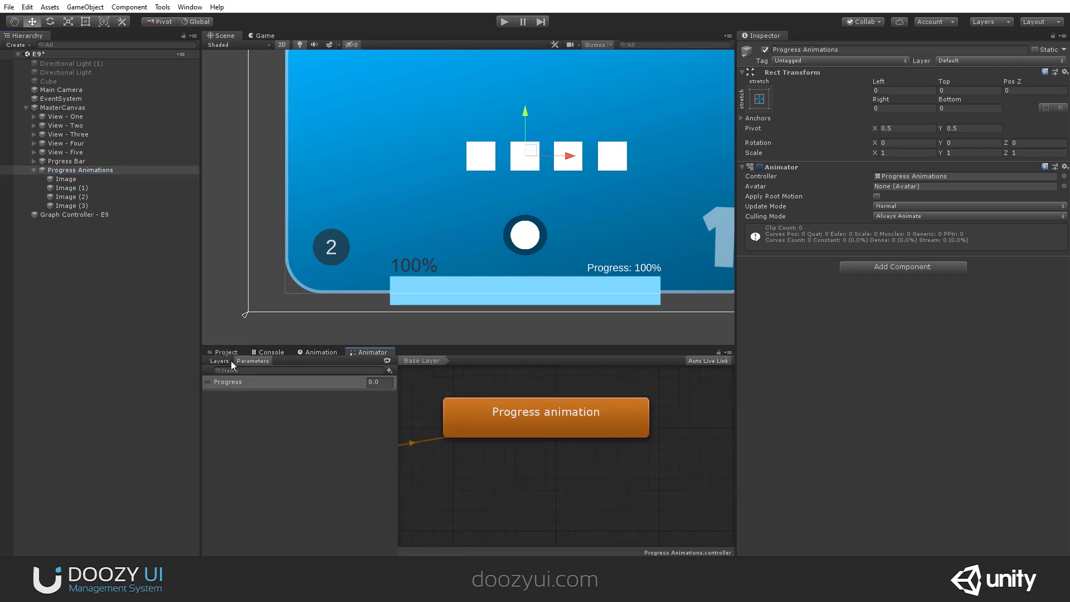
click(316, 352)
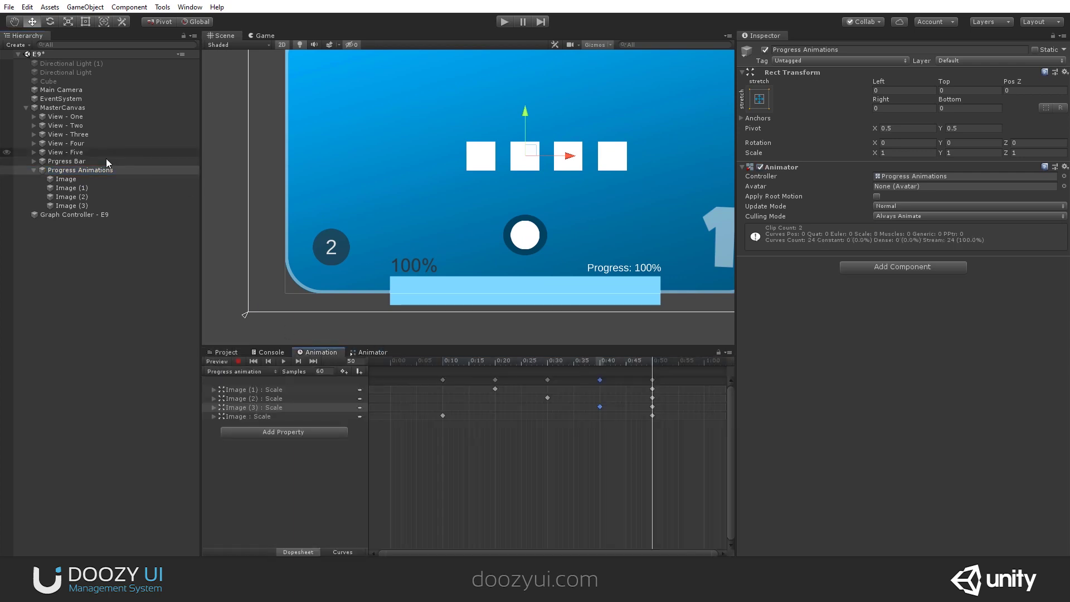
click(908, 268)
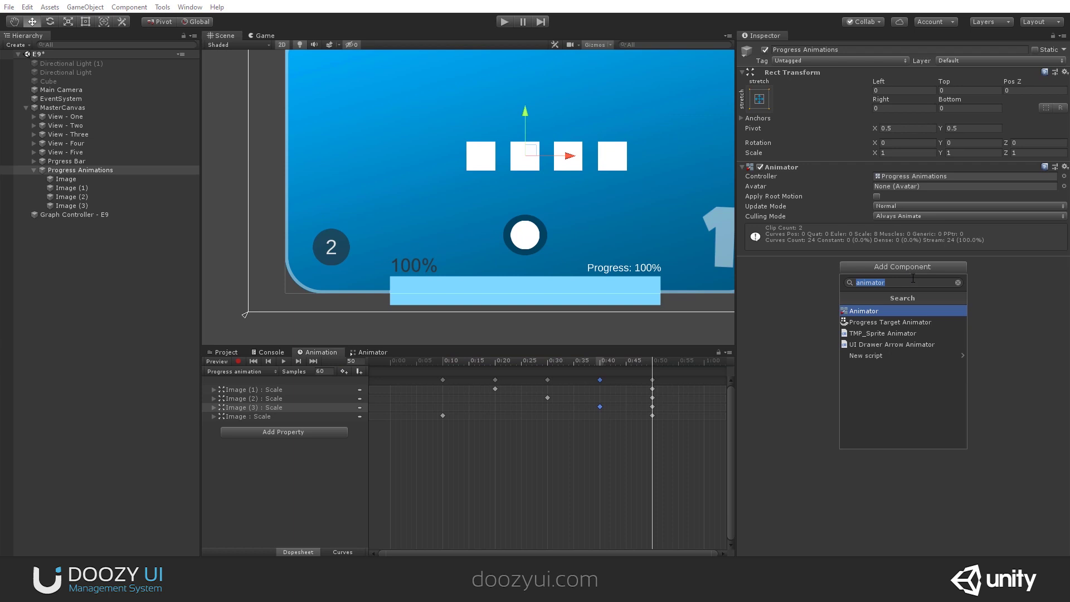
text(progress)
key(Down)
key(Return)
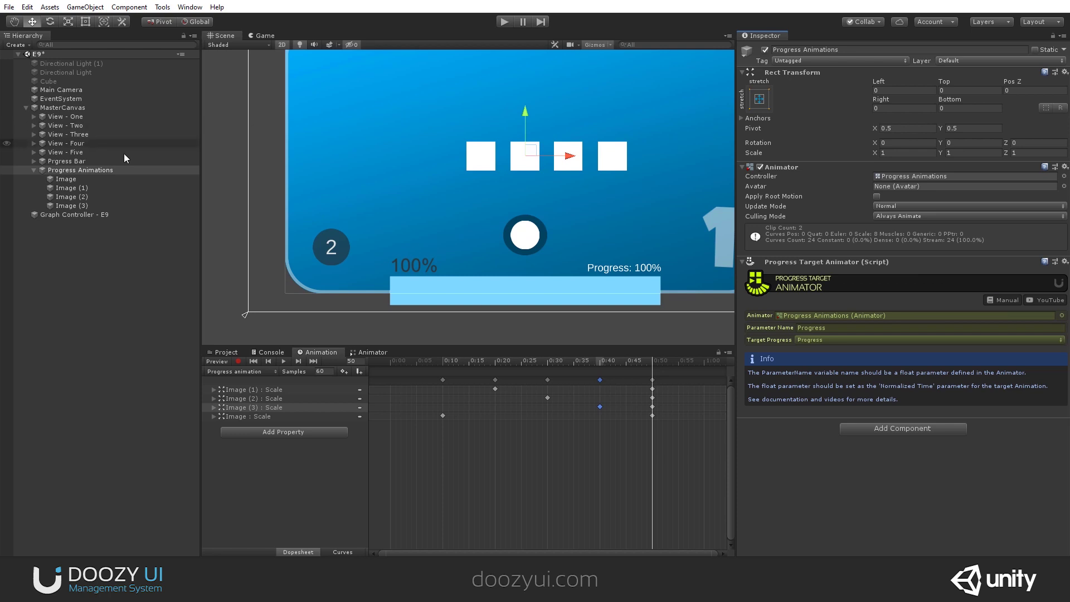
Step: Add Progress Animations as a new progress target of the Prgress Bar Progressor, then scrub its progress preview back to 0
click(35, 169)
click(64, 161)
click(1062, 299)
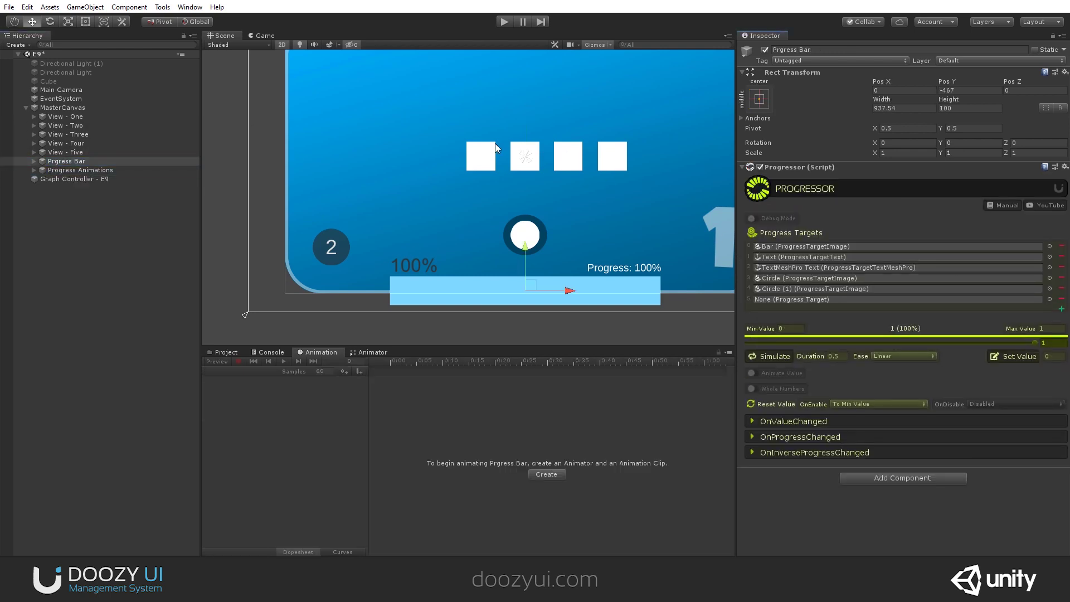
drag(61, 168, 801, 295)
click(76, 162)
drag(76, 168, 796, 304)
drag(806, 342, 942, 345)
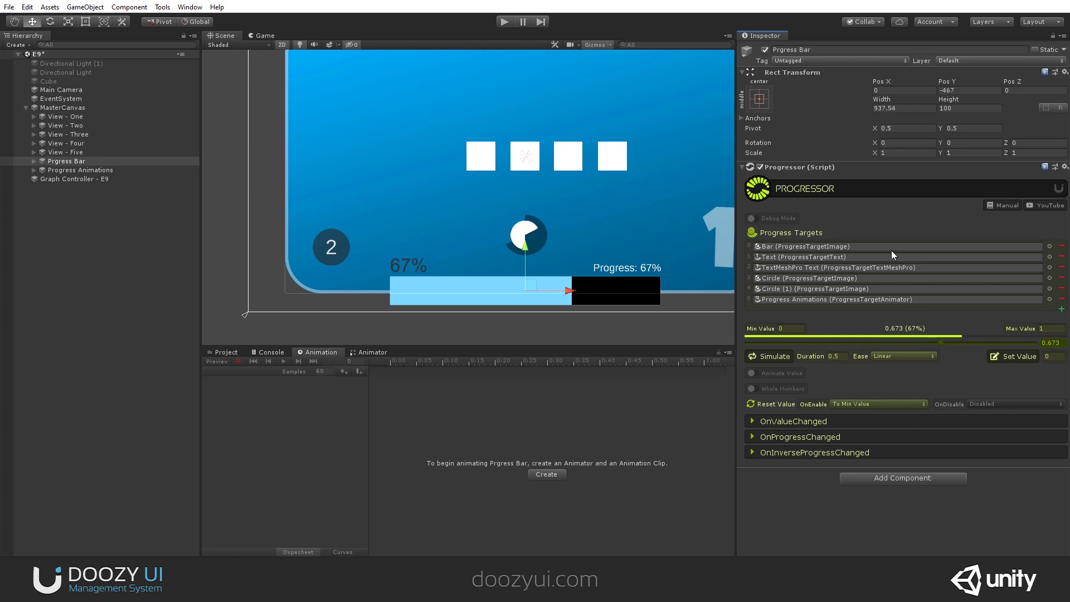
drag(907, 343, 731, 349)
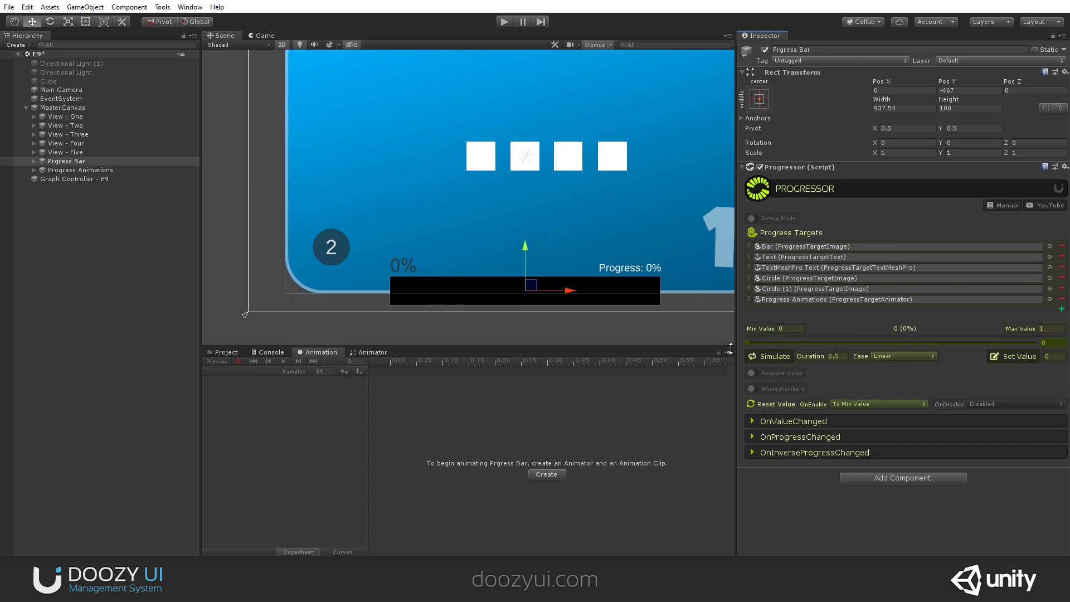
Step: Test the progress targets in Play mode by switching views repeatedly with the 2 button, then exit Play mode
click(506, 21)
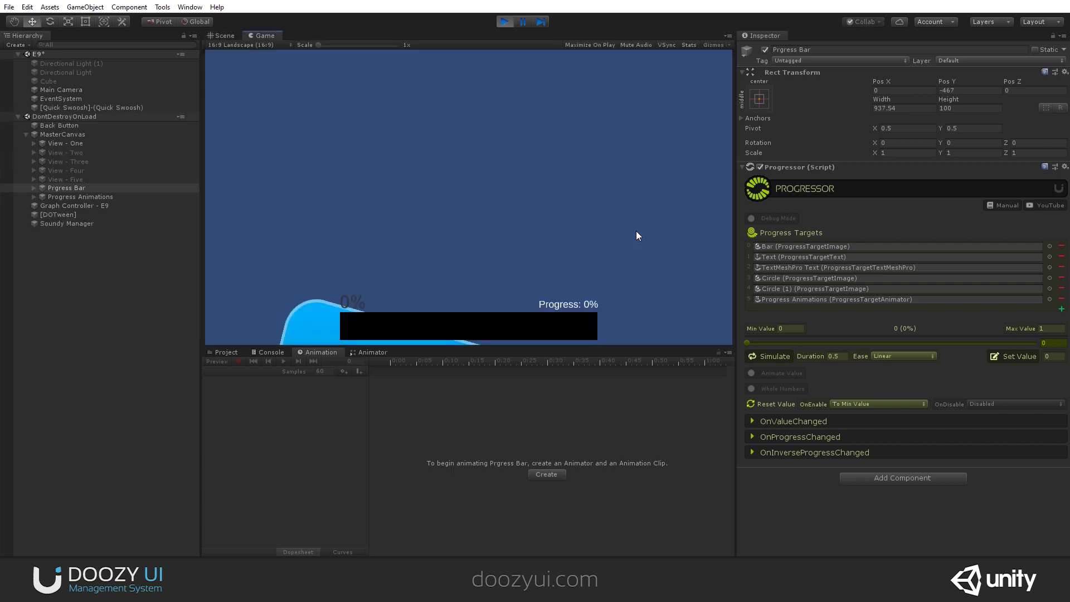
click(279, 296)
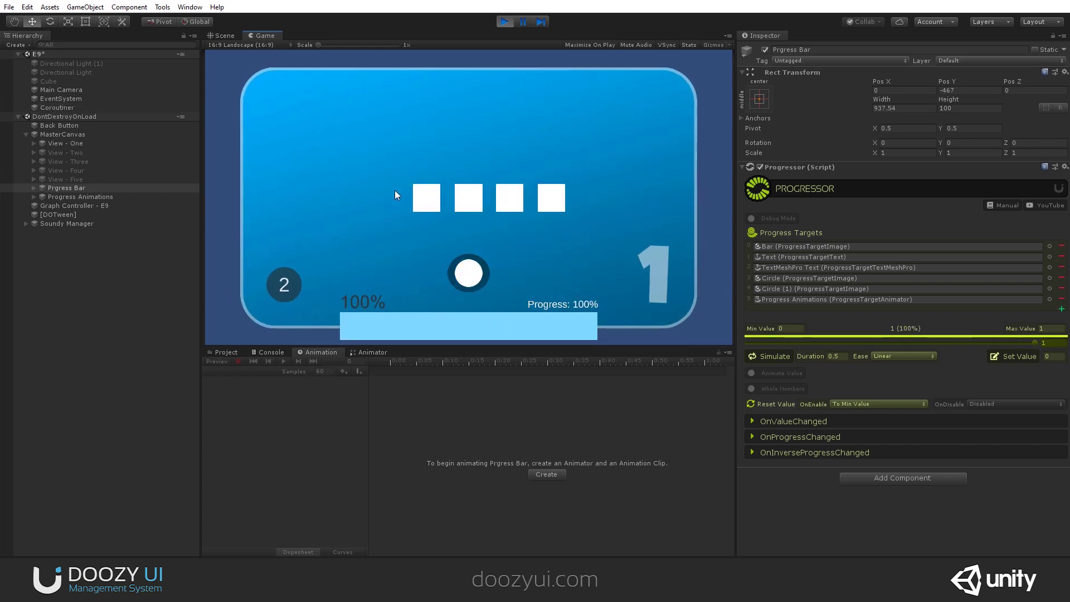
click(291, 282)
click(288, 278)
click(287, 278)
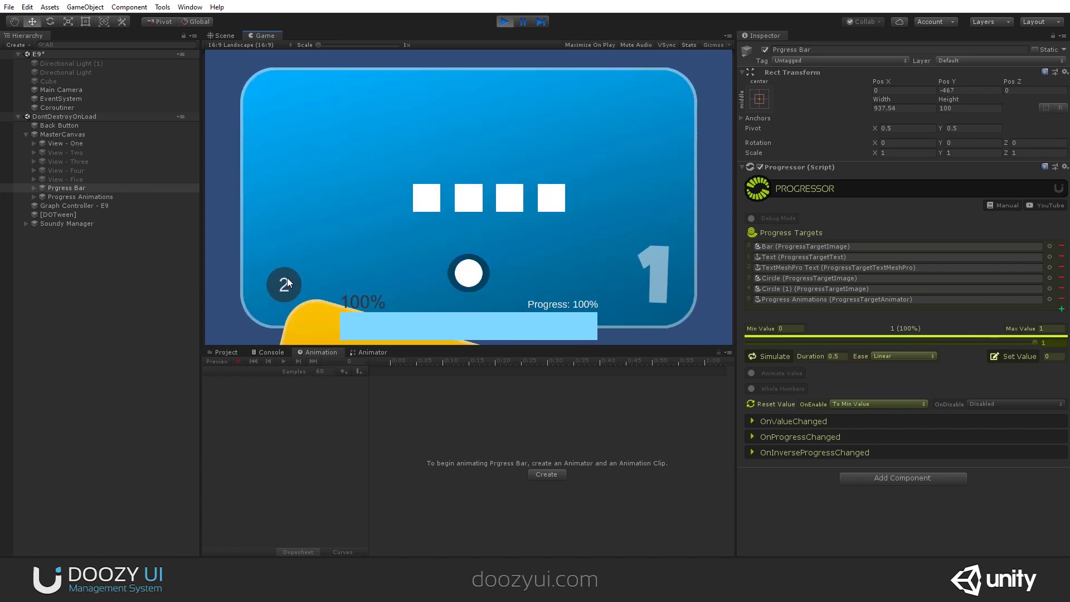
click(287, 279)
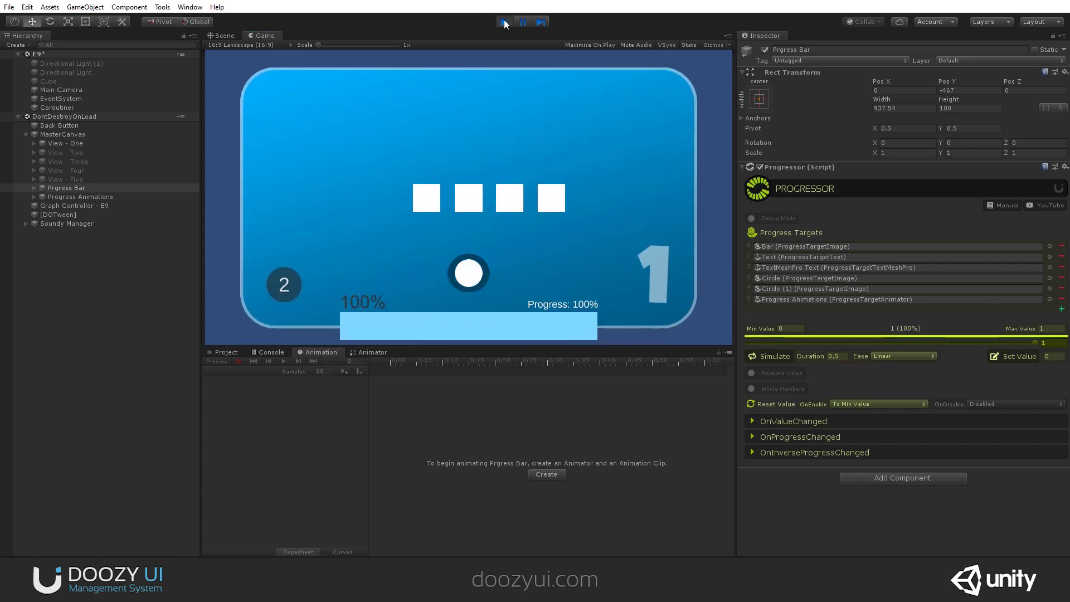
key(ctrl+p)
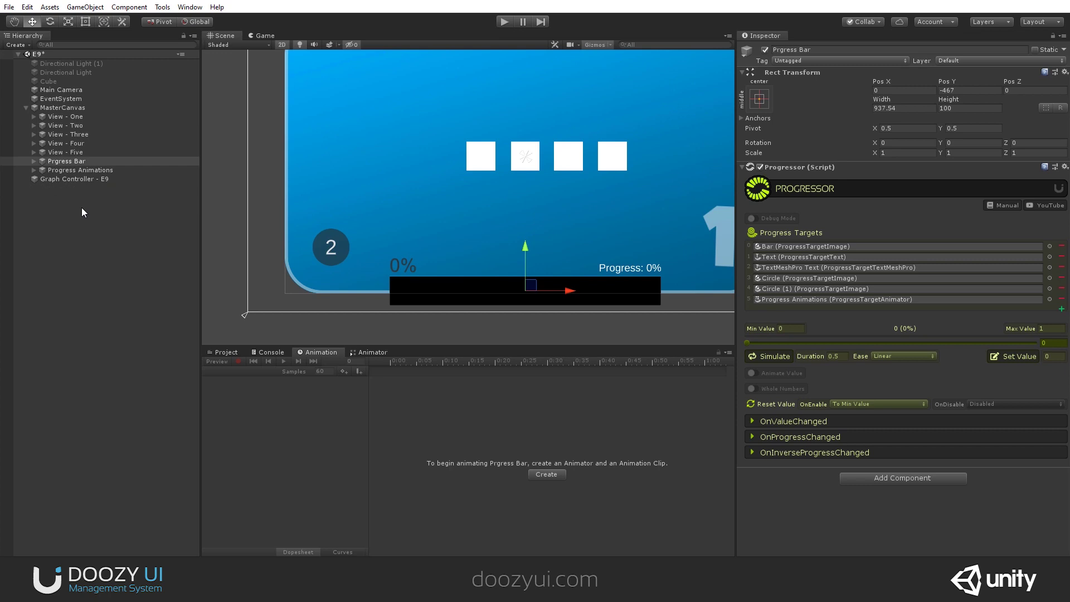
Step: Turn on keyframe recording for Progress Animations and move Image's ending scale keyframe to frame 20
click(34, 170)
click(74, 178)
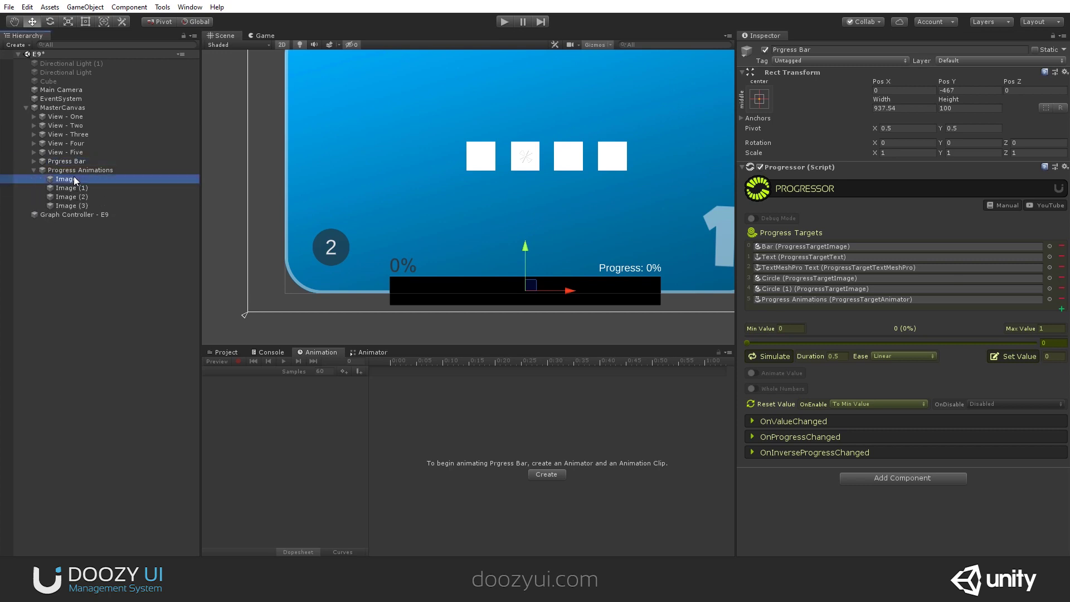
click(74, 171)
click(240, 361)
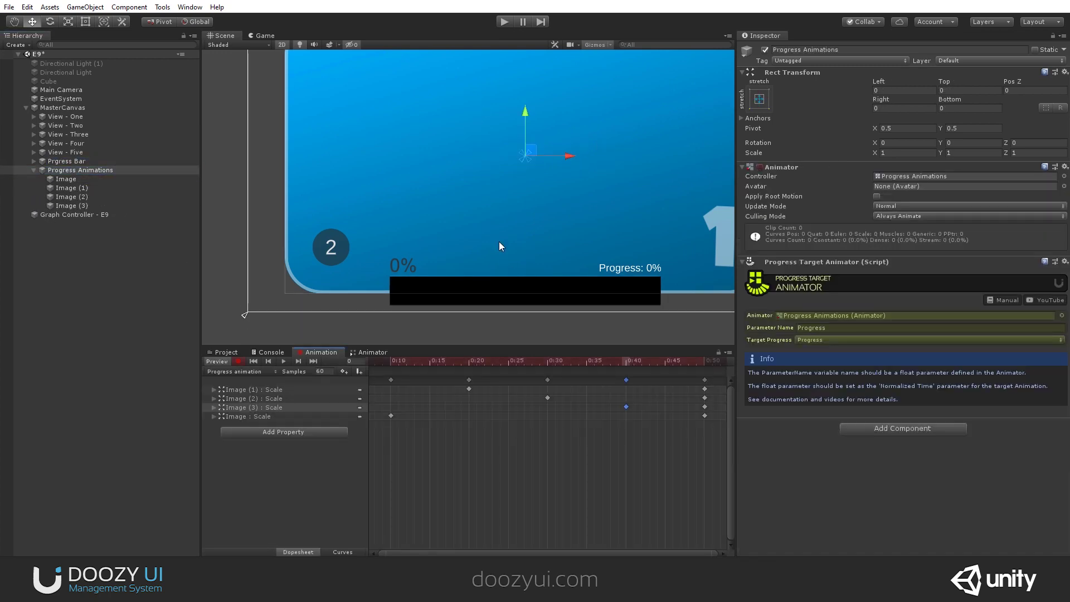
drag(421, 366, 470, 369)
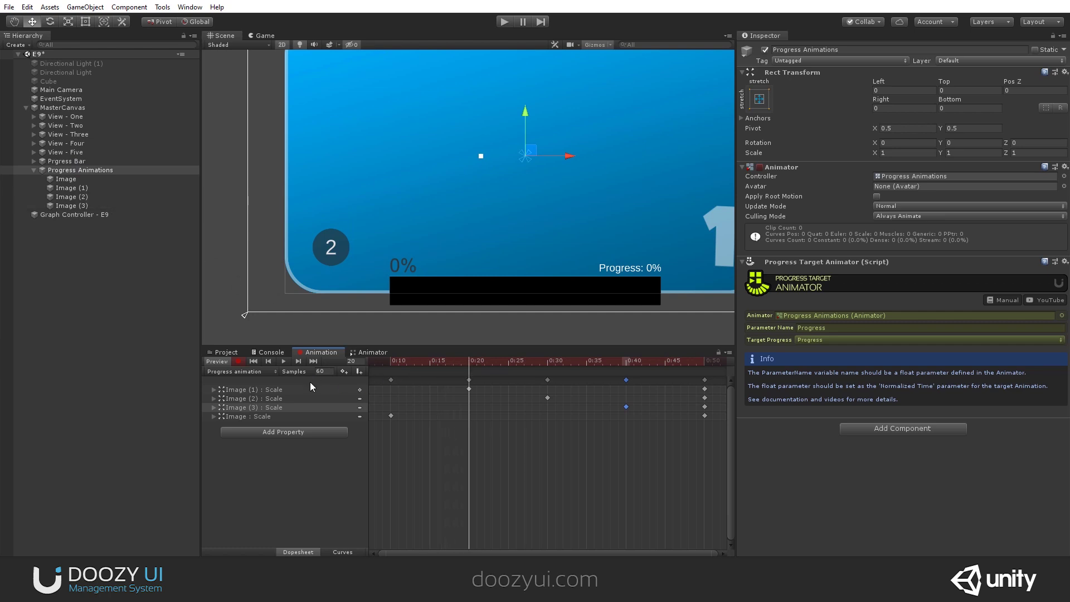
click(282, 408)
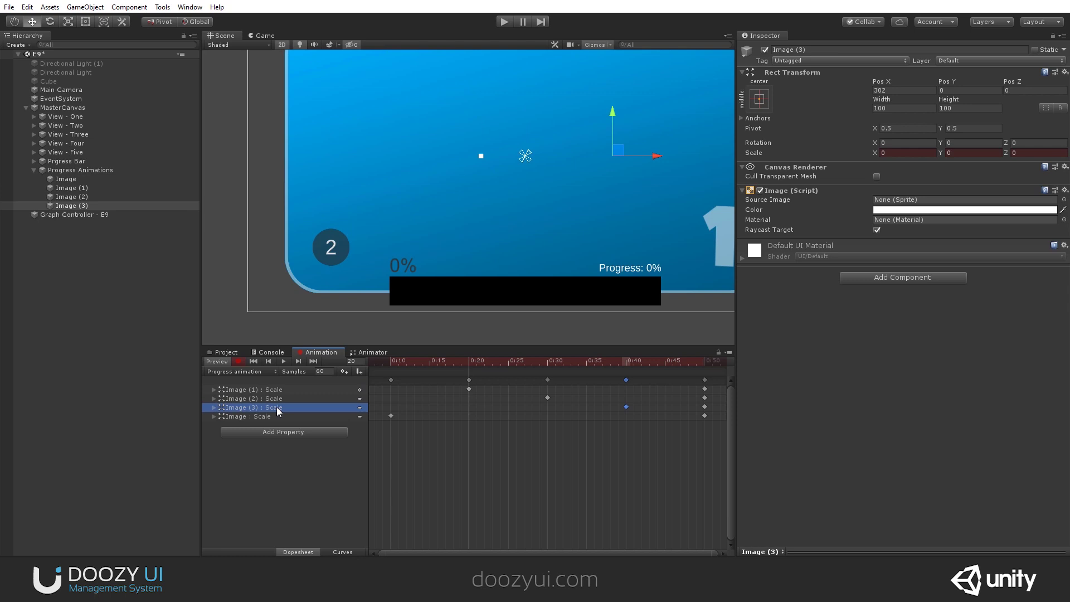
click(627, 407)
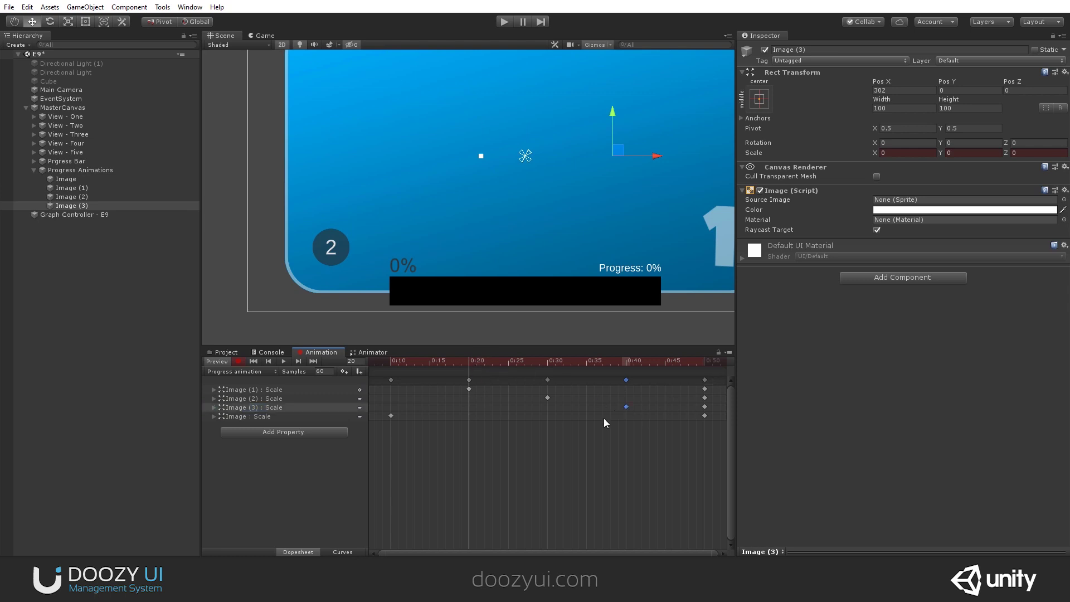
drag(706, 417, 471, 419)
Step: Move the ending scale keyframes of Image (1) and Image (2) to frames 30 and 40
drag(470, 363, 547, 388)
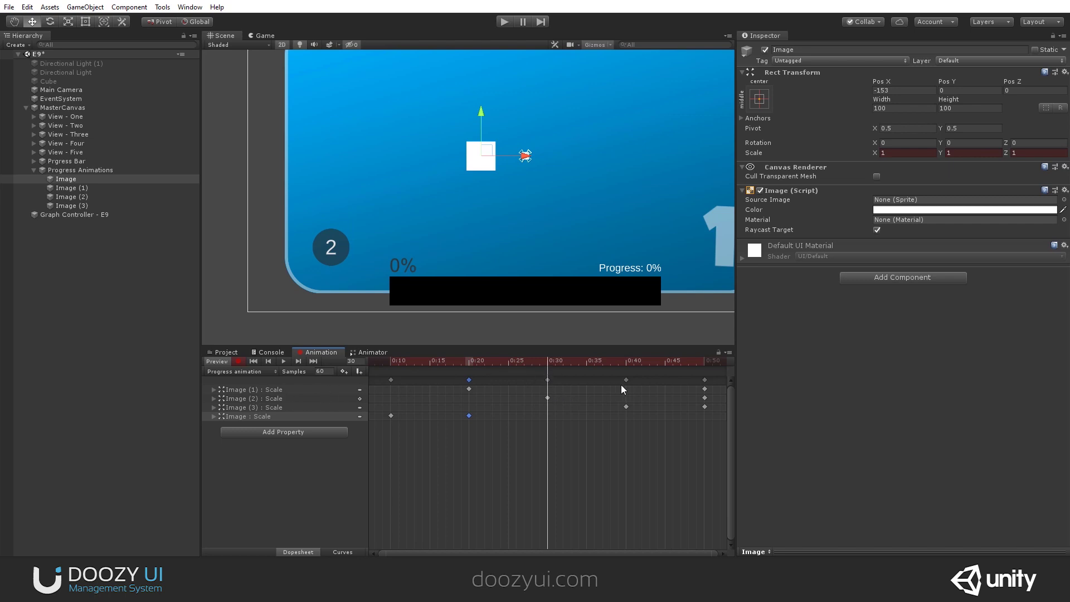
drag(706, 388, 627, 381)
drag(705, 397, 627, 398)
Step: Scrub back through the retimed animation to frame 6 and turn off keyframe recording
click(689, 368)
drag(709, 369, 486, 381)
drag(429, 390, 359, 383)
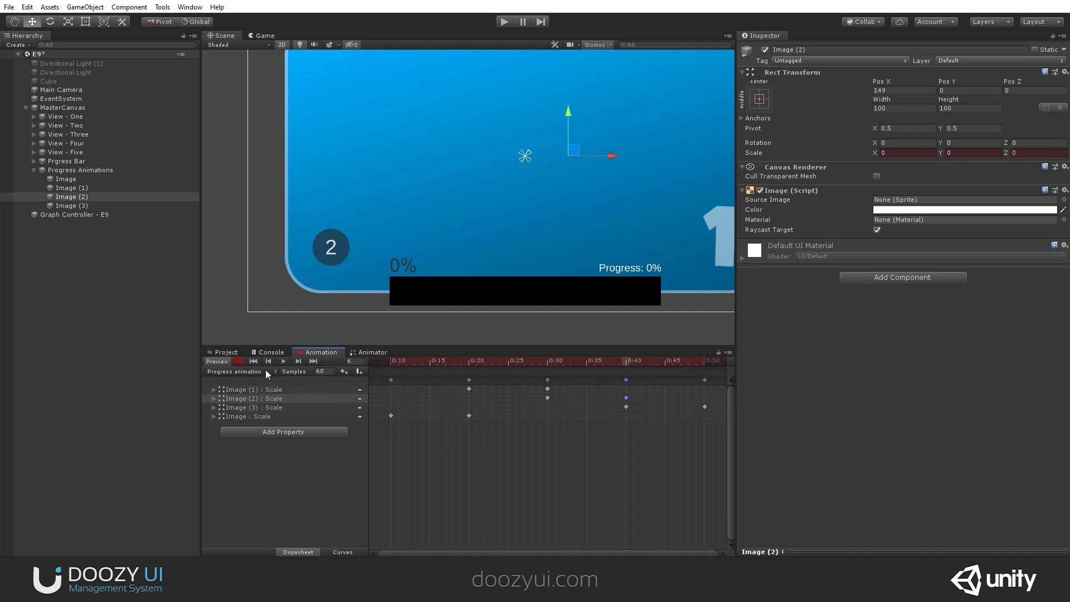
click(243, 364)
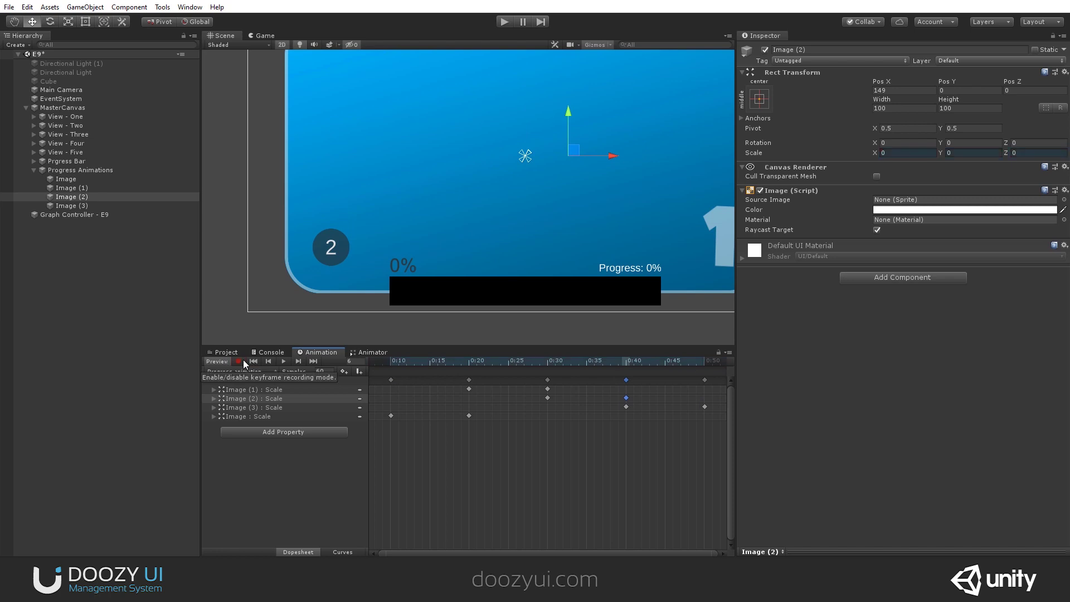
Step: Test the retimed image animation in Play mode by switching views repeatedly with the 2 button, then exit Play mode
click(504, 22)
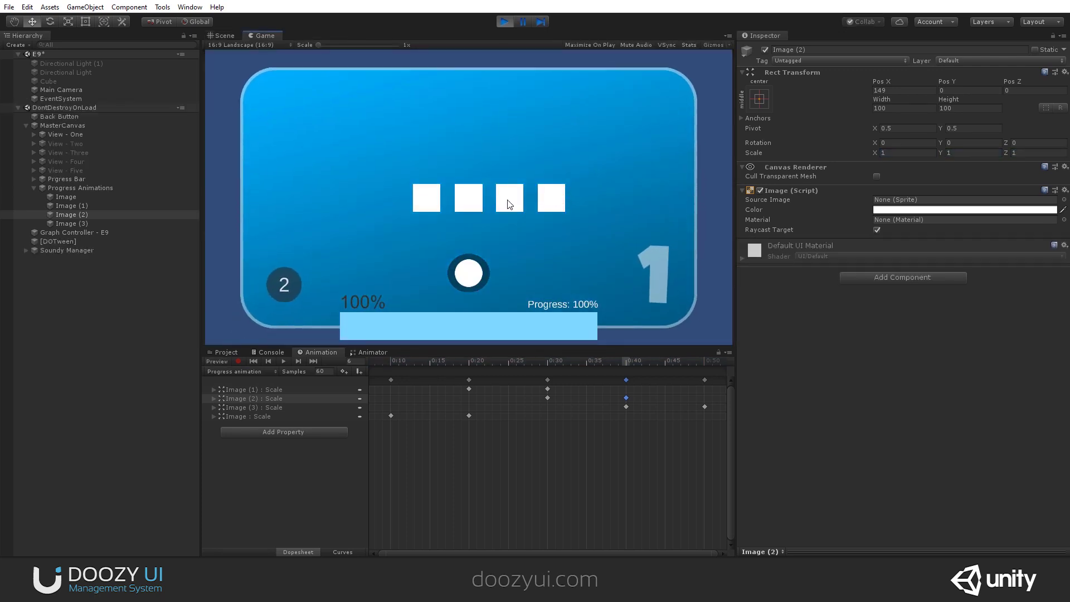
click(294, 279)
click(293, 279)
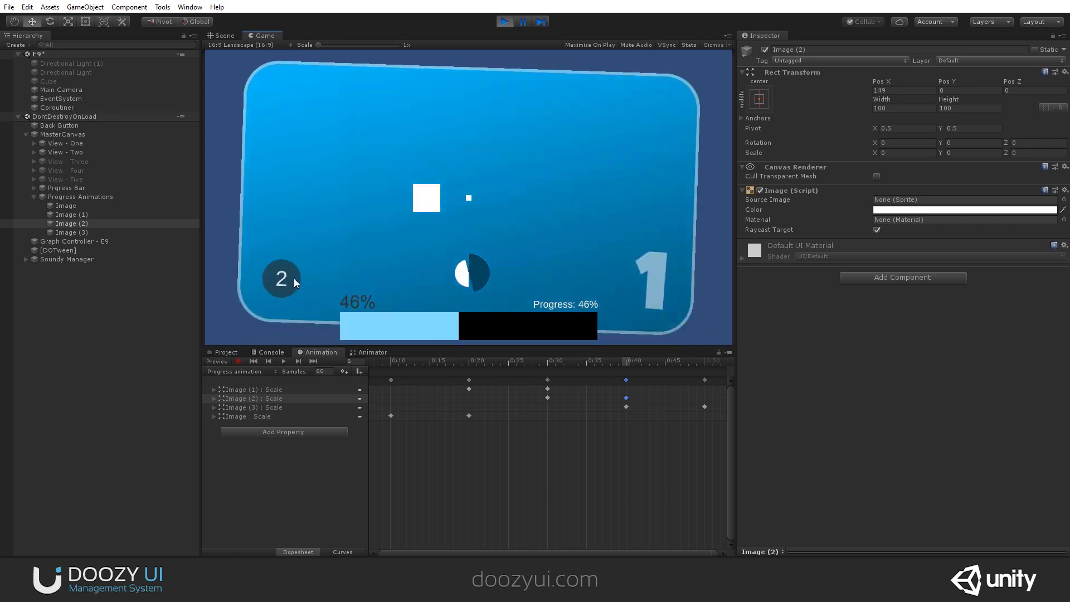
click(286, 292)
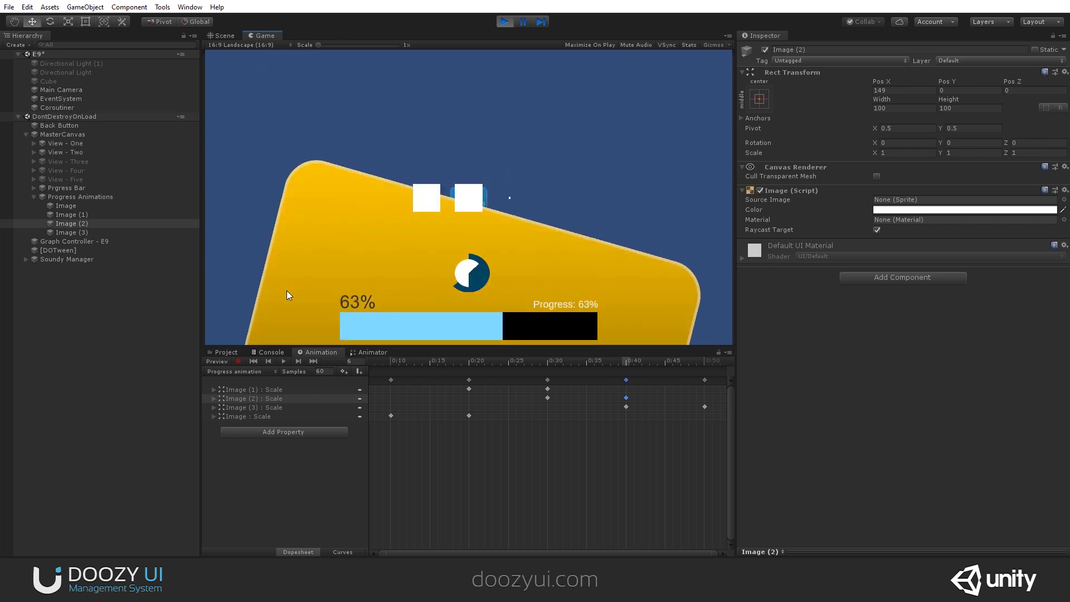
click(286, 290)
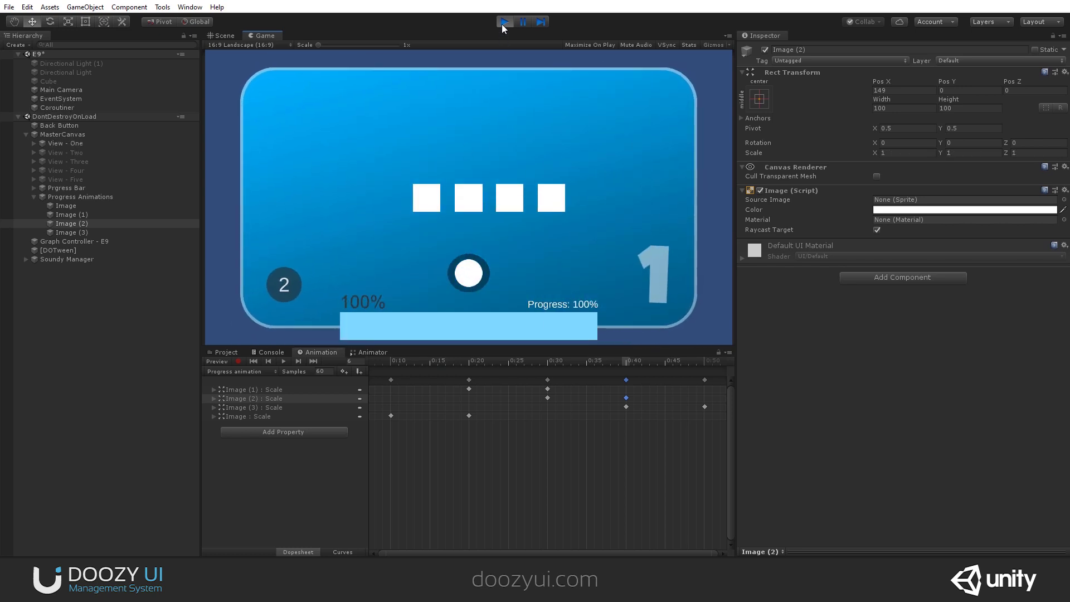
click(503, 22)
Step: Record Z rotation keyframes for Image, 0 at frame 20 and 360 at frame 50
mouse_move(460, 364)
mouse_down()
mouse_move(484, 363)
mouse_move(471, 376)
mouse_up()
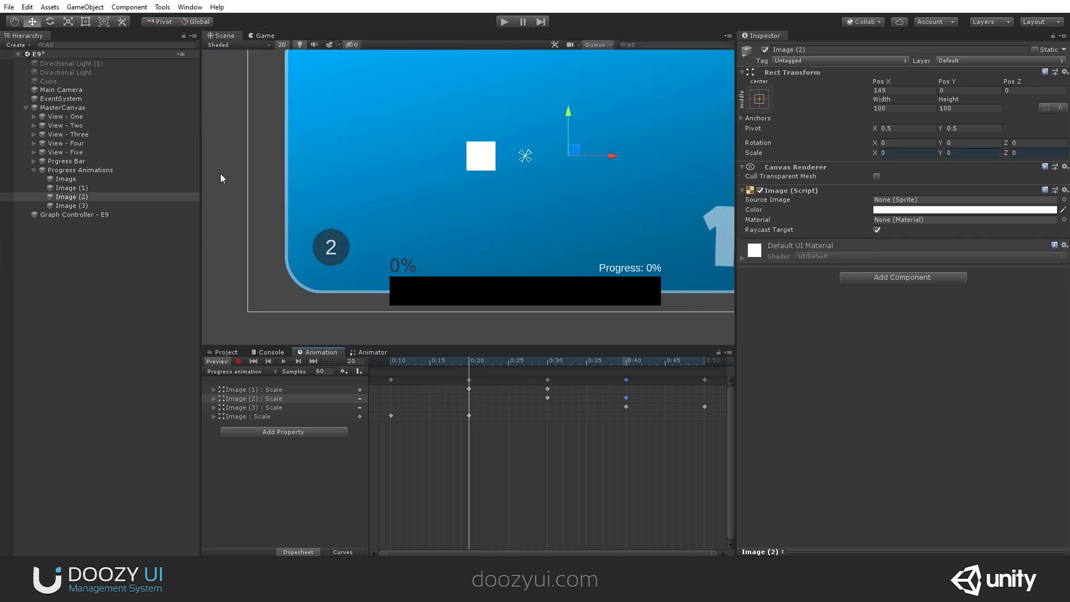
click(238, 361)
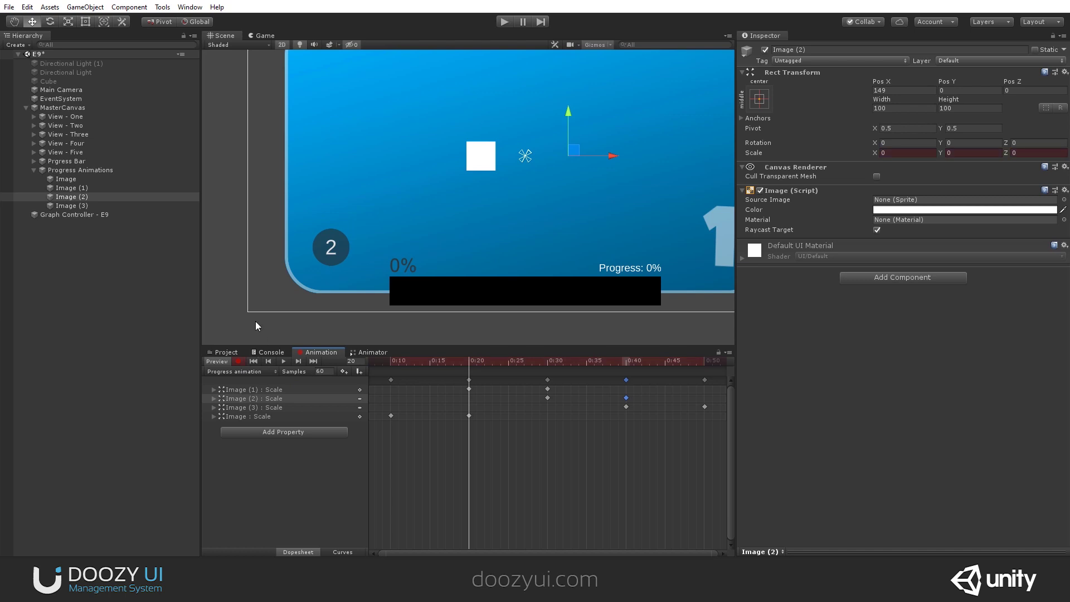
click(66, 179)
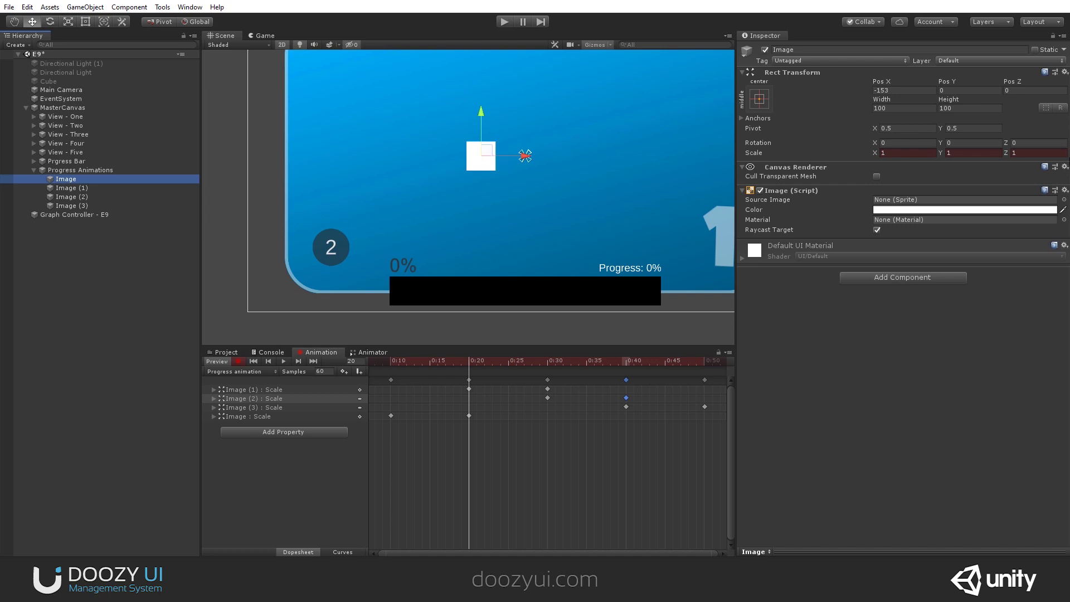
drag(1006, 142, 991, 149)
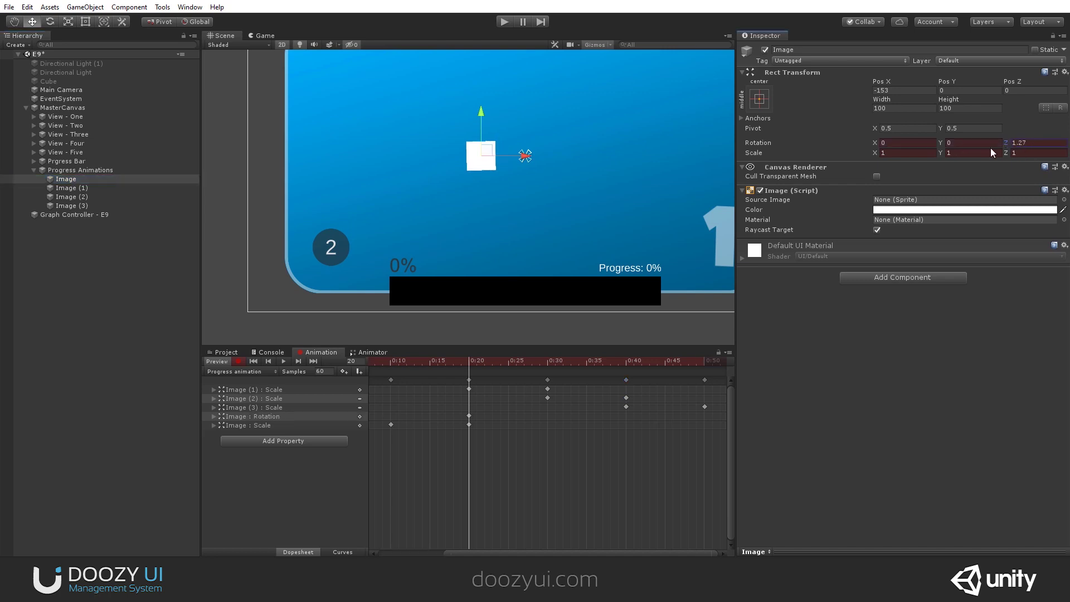
text(0)
drag(490, 361, 705, 362)
click(1031, 144)
text(360)
Step: Record Image color keyframes, white at frame 10 and red at frame 50, and turn off keyframe recording
drag(462, 362, 393, 399)
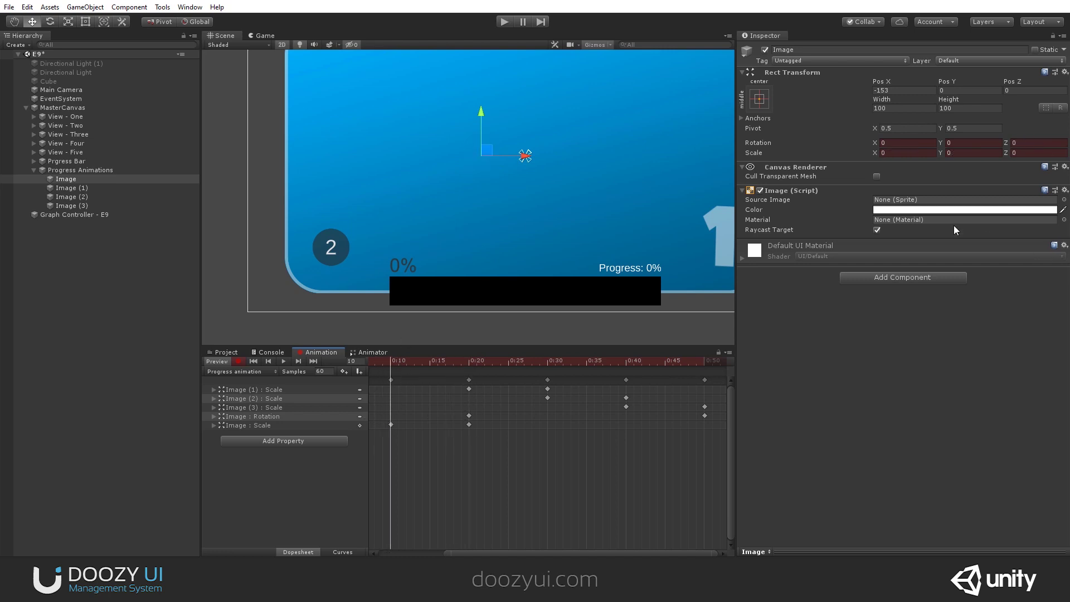
click(926, 211)
drag(734, 297, 681, 266)
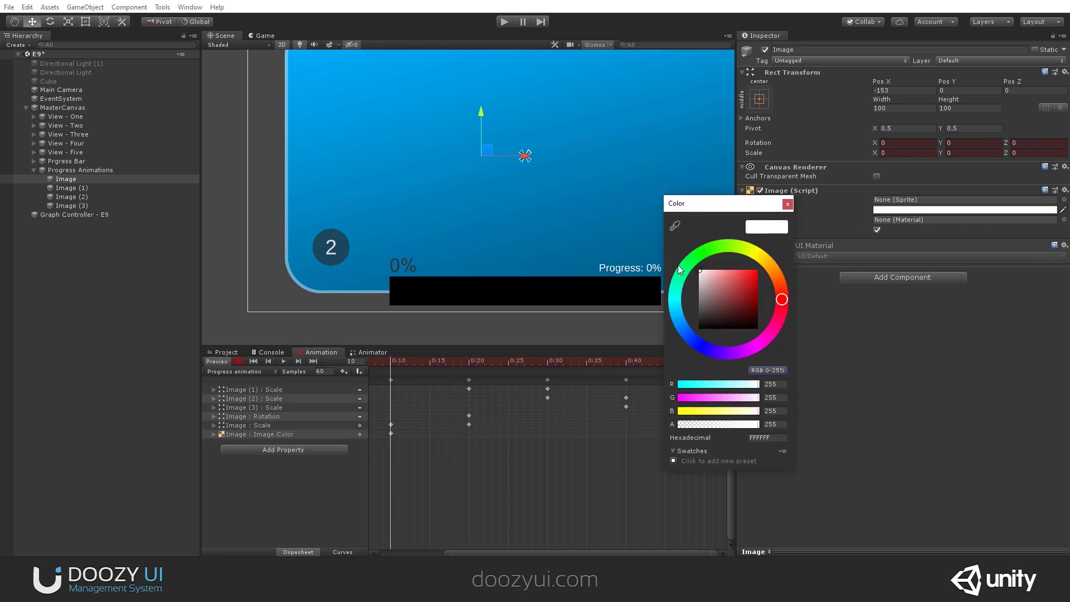
click(787, 204)
drag(580, 365, 705, 373)
click(912, 211)
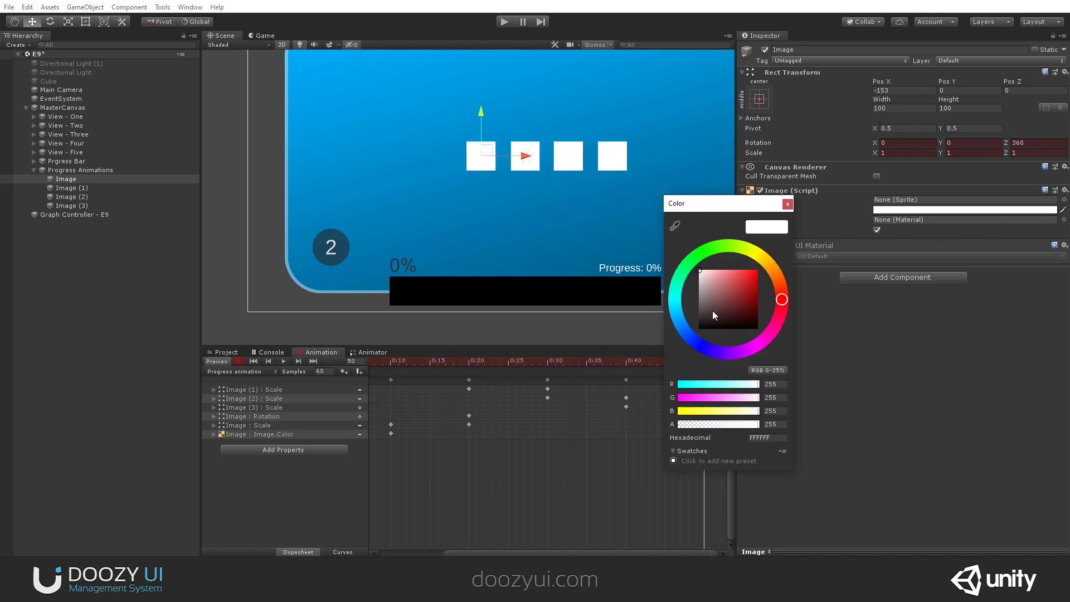
drag(714, 312, 771, 237)
click(788, 203)
drag(537, 361, 383, 385)
click(239, 361)
Step: Test the rotation and color animation in Play mode by repeatedly switching views with the 2 button
click(499, 23)
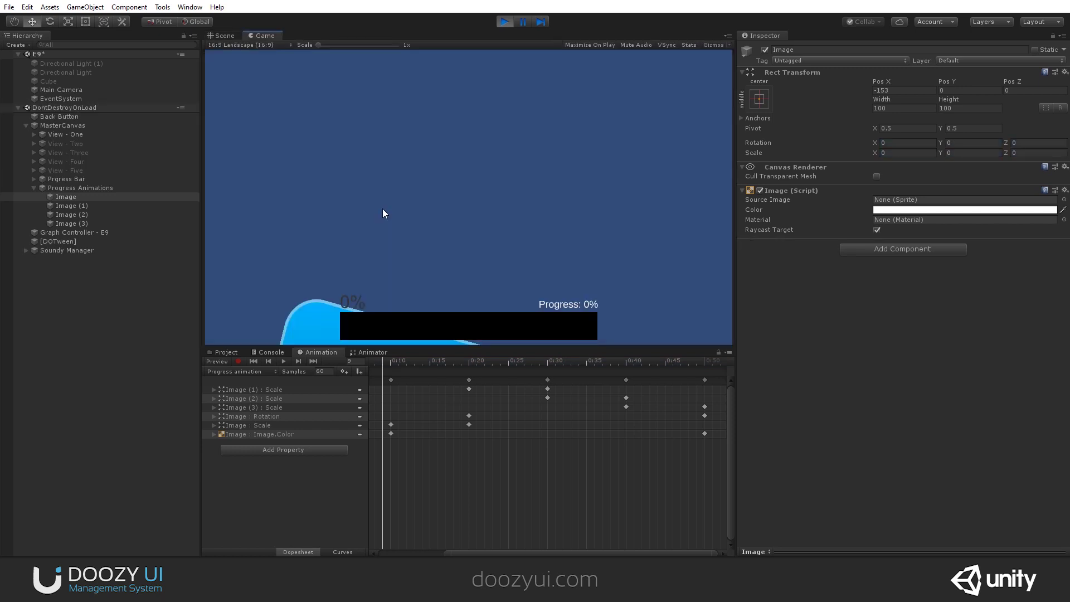
click(282, 287)
click(282, 287)
click(286, 284)
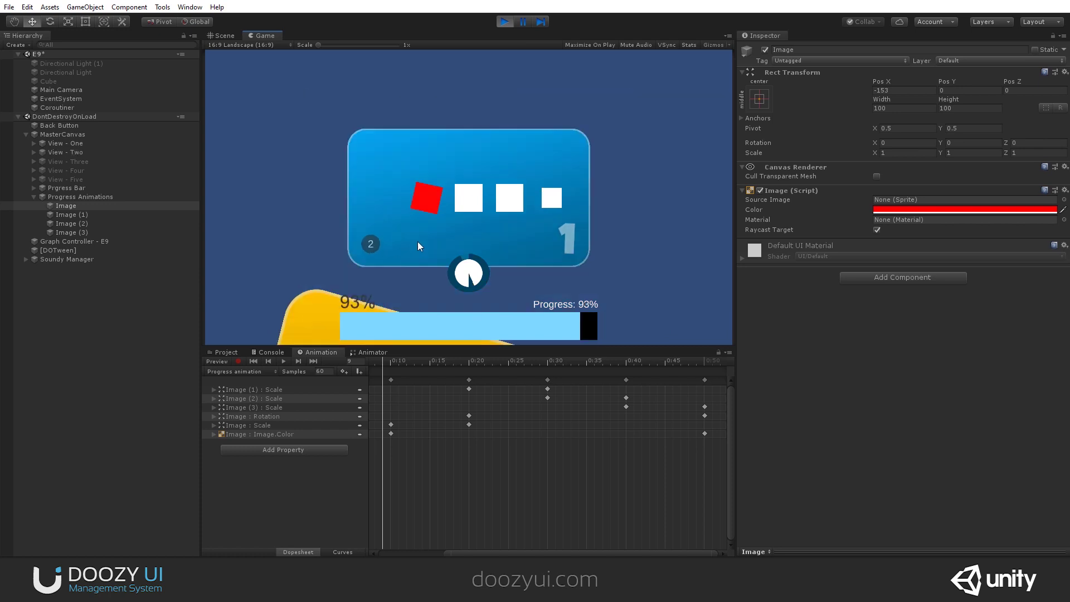
click(286, 284)
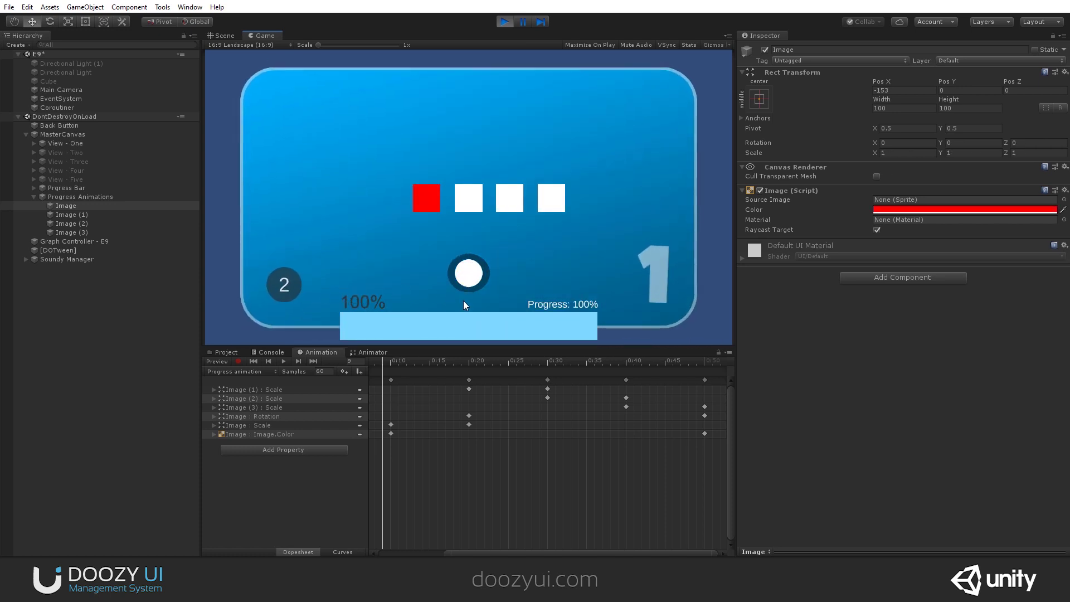
Step: While playing, set the Move In duration of View - One's Show View animation to 5 and switch to View - Two
click(89, 144)
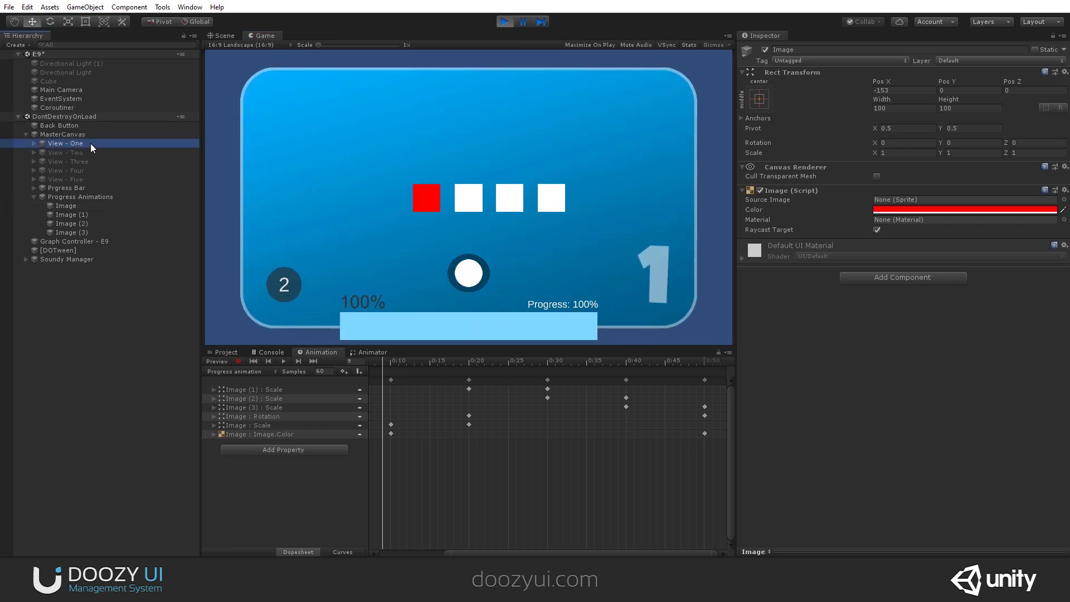
scroll(899, 390, down, 5)
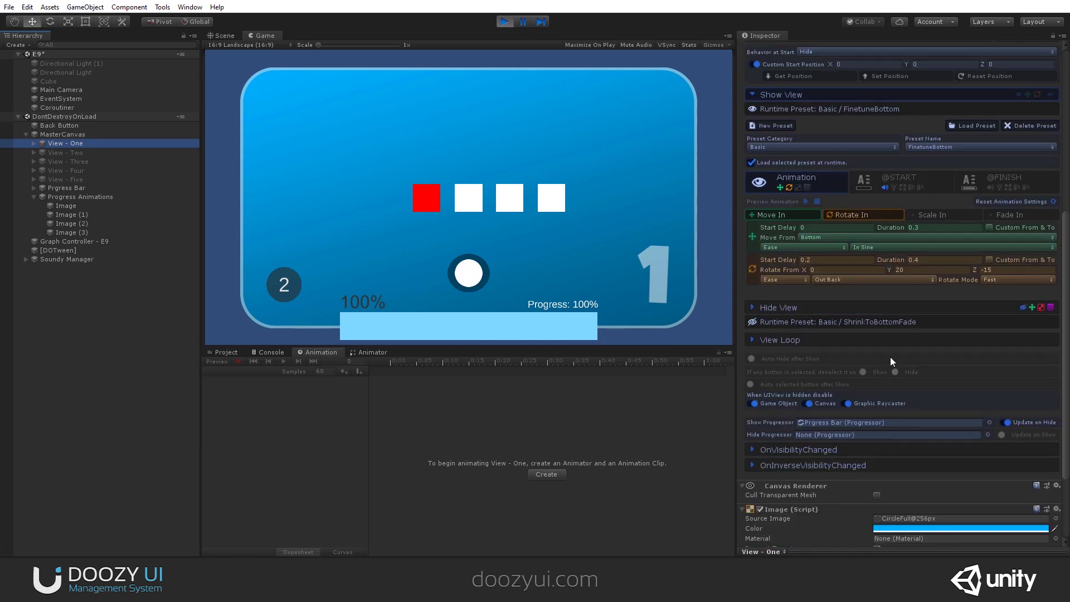
click(931, 226)
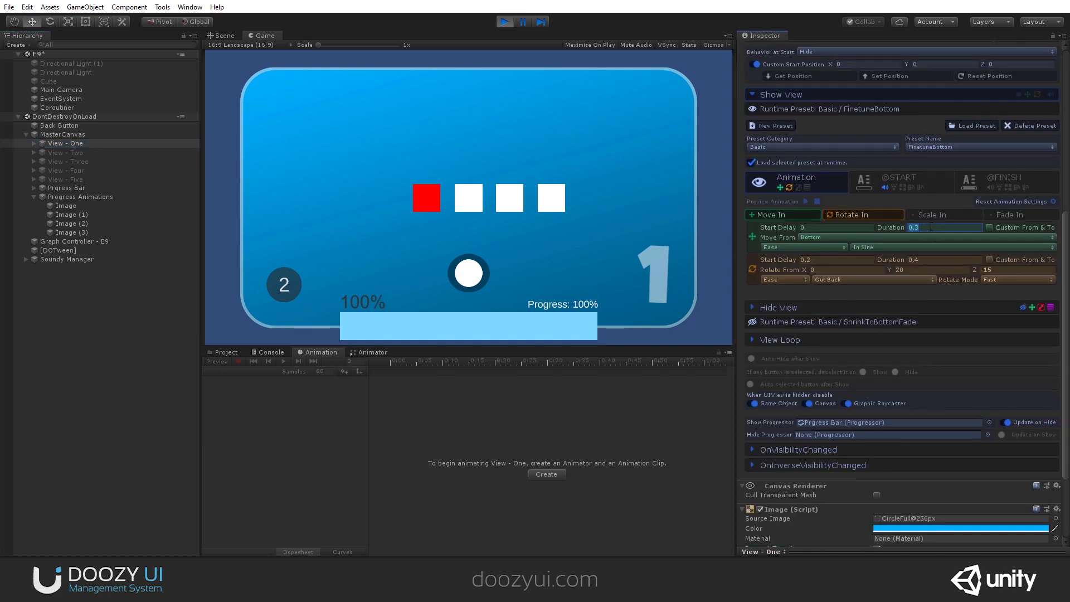
click(273, 287)
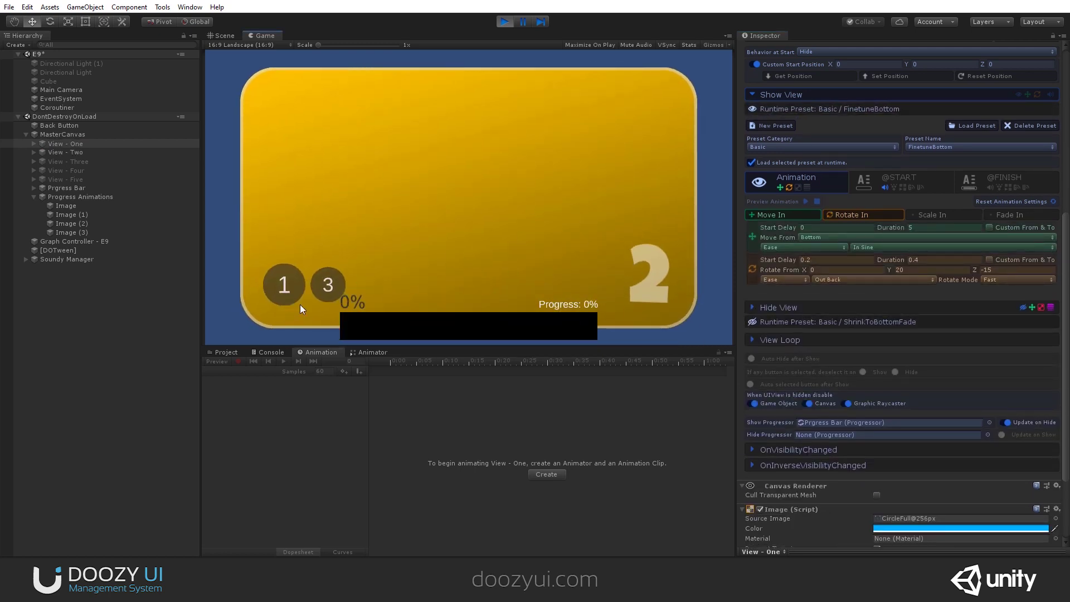
Step: Inspect the Progressor on Prgress Bar while returning to View - One, then exit Play mode
click(71, 197)
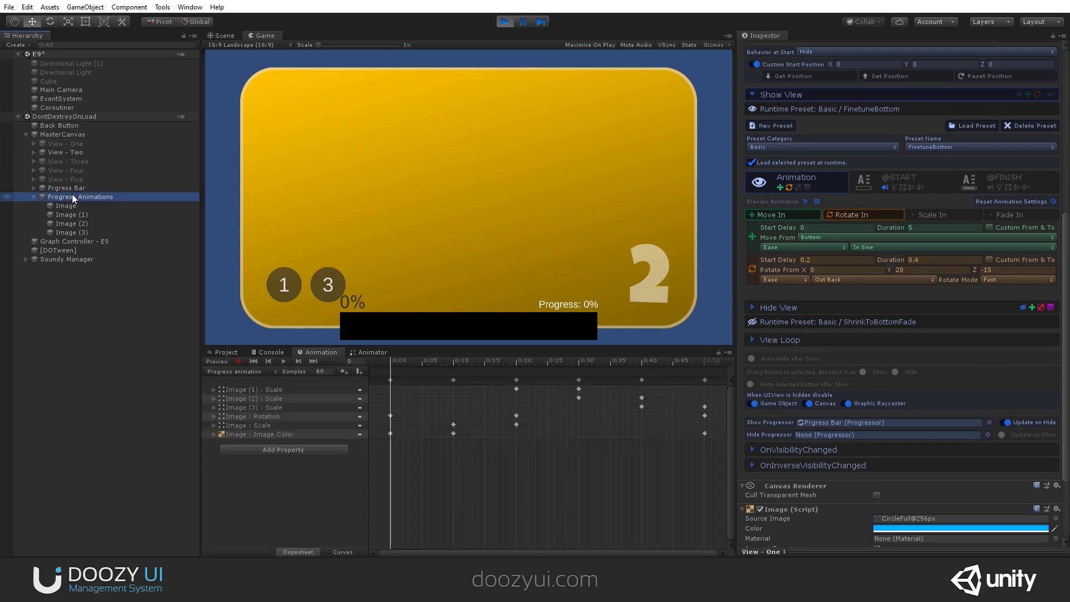
click(66, 189)
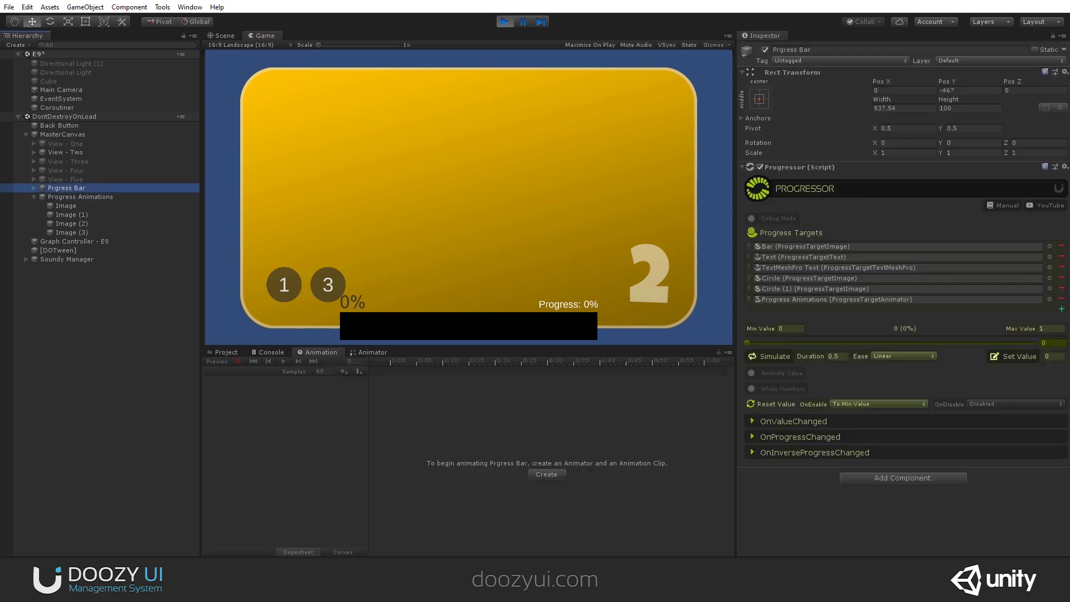
click(278, 285)
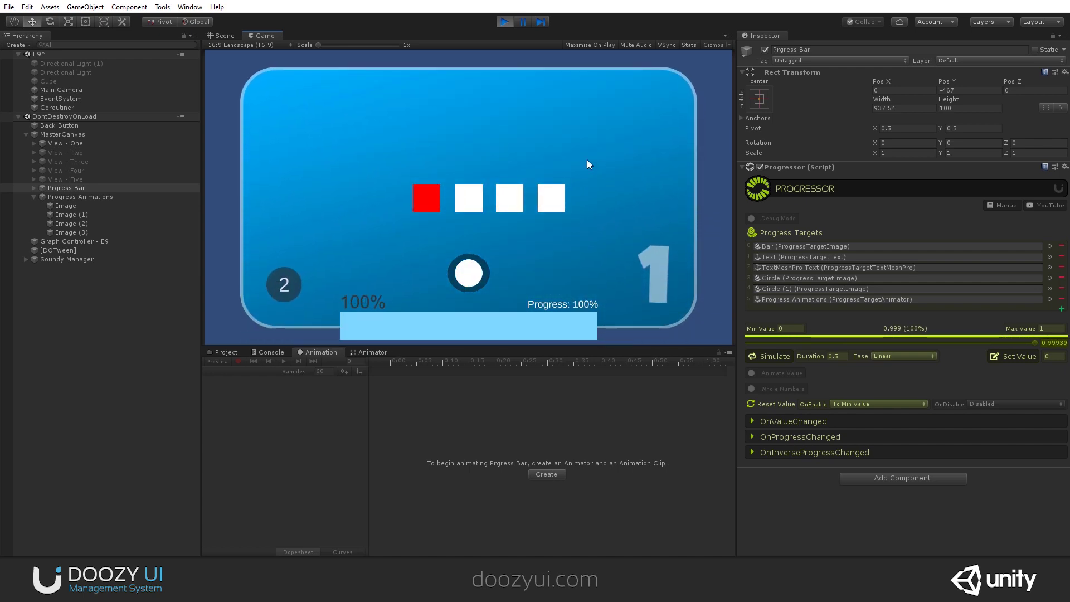
click(507, 23)
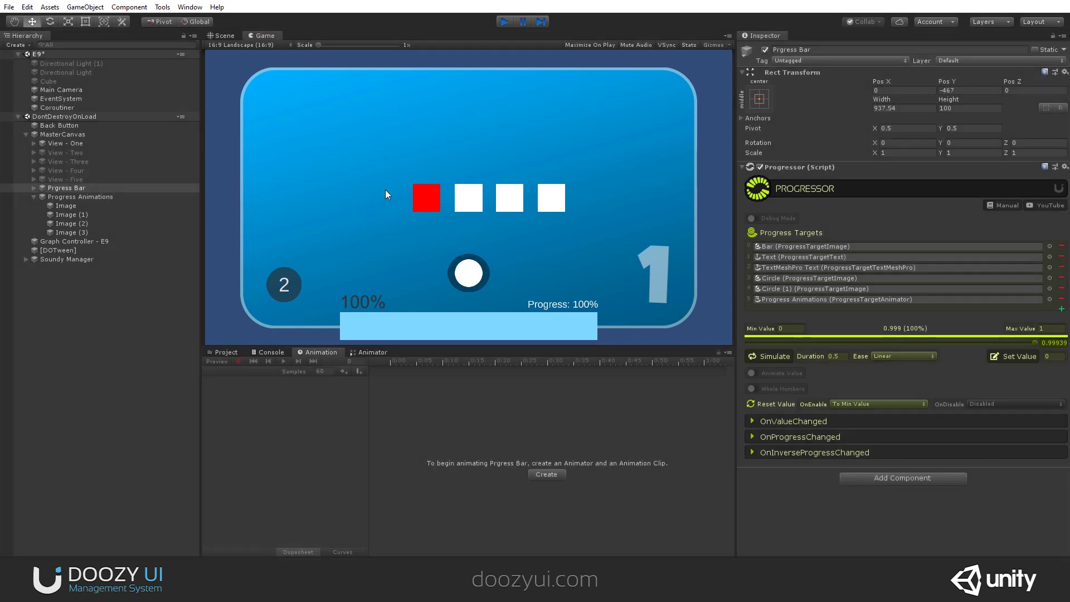
Step: Close the Animation and Animator windows
right_click(309, 354)
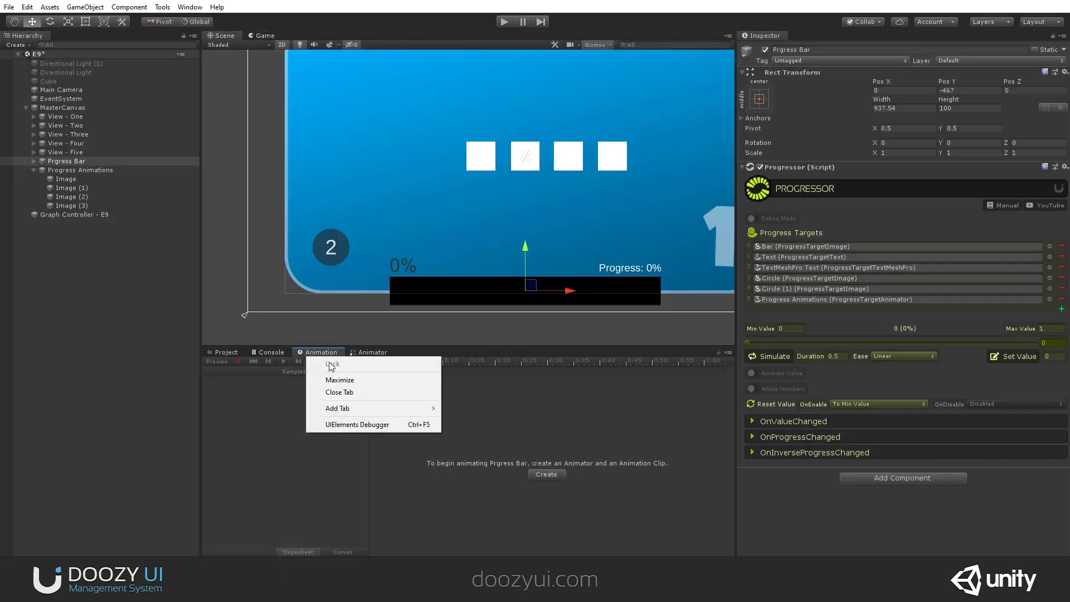
click(354, 393)
right_click(325, 352)
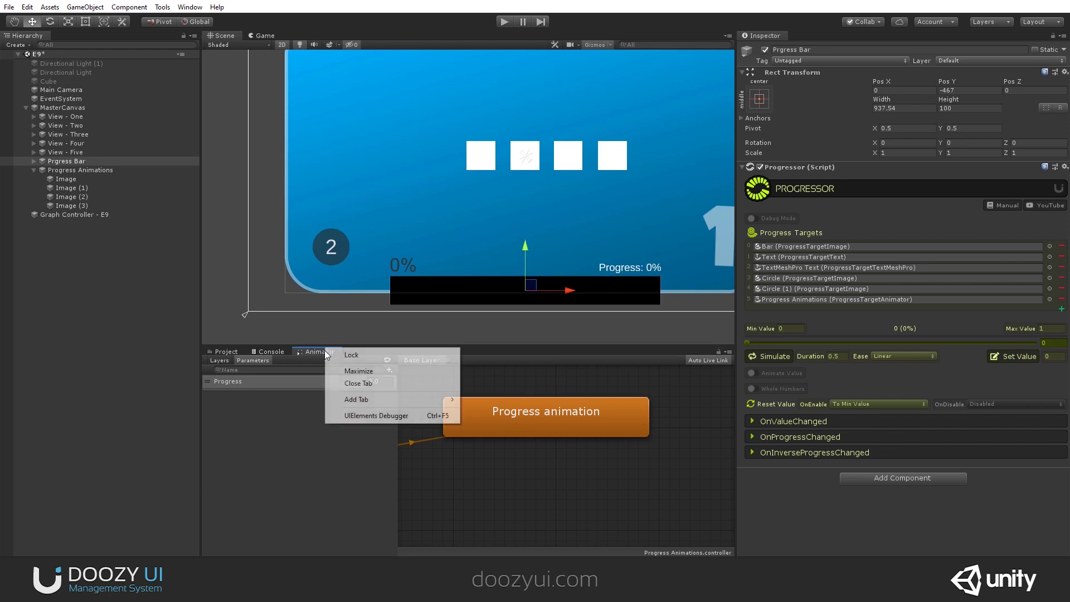
click(356, 385)
Step: Open the scene E6 - Progressors - Landscape - 2D from the Doozy/Examples/_Scenes folder
click(223, 352)
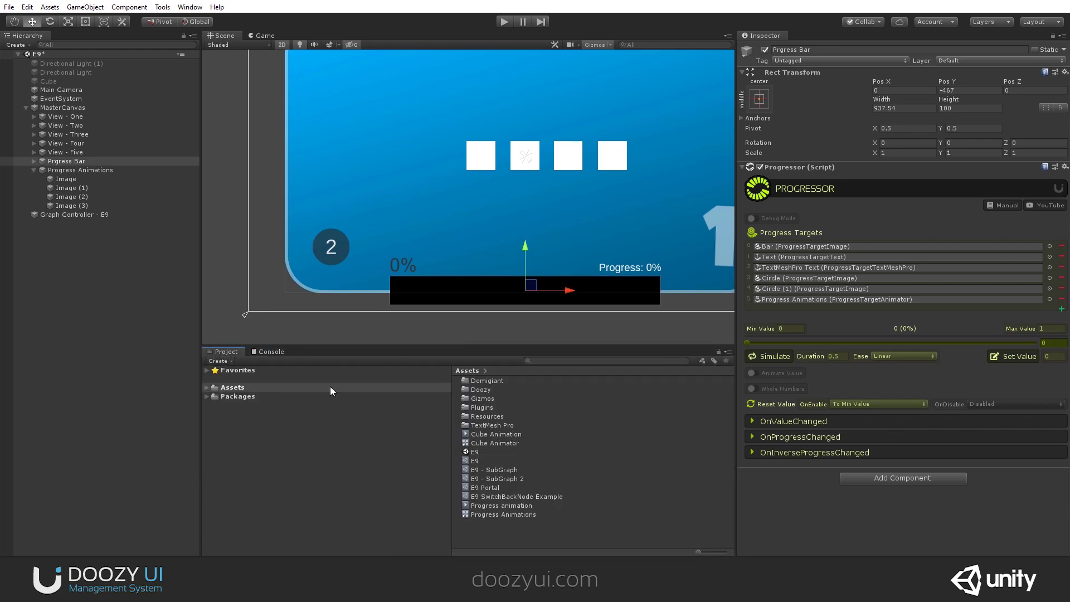
double_click(483, 390)
double_click(486, 399)
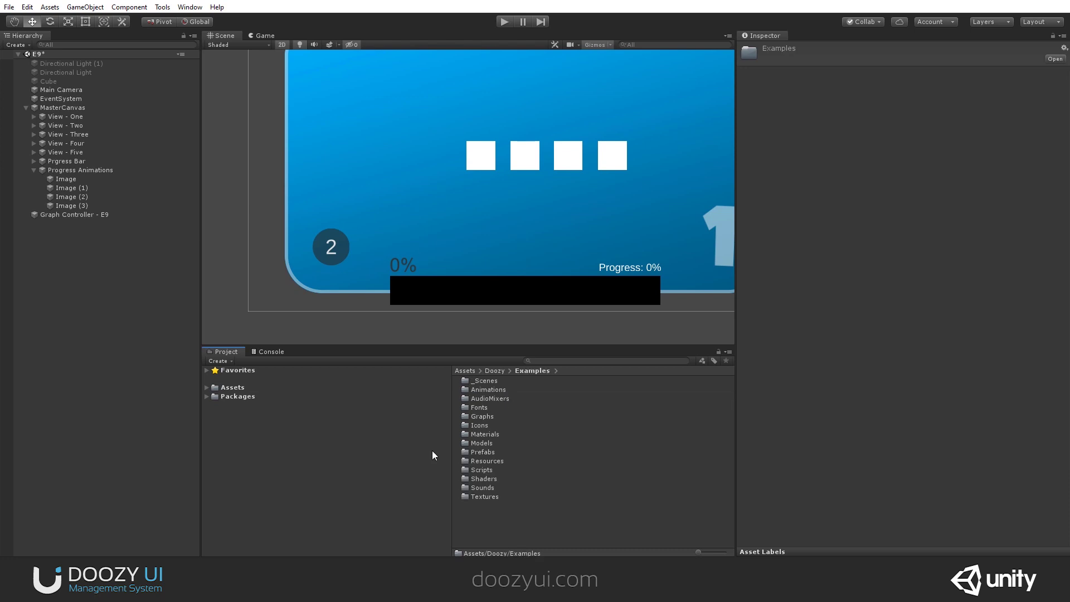
double_click(482, 380)
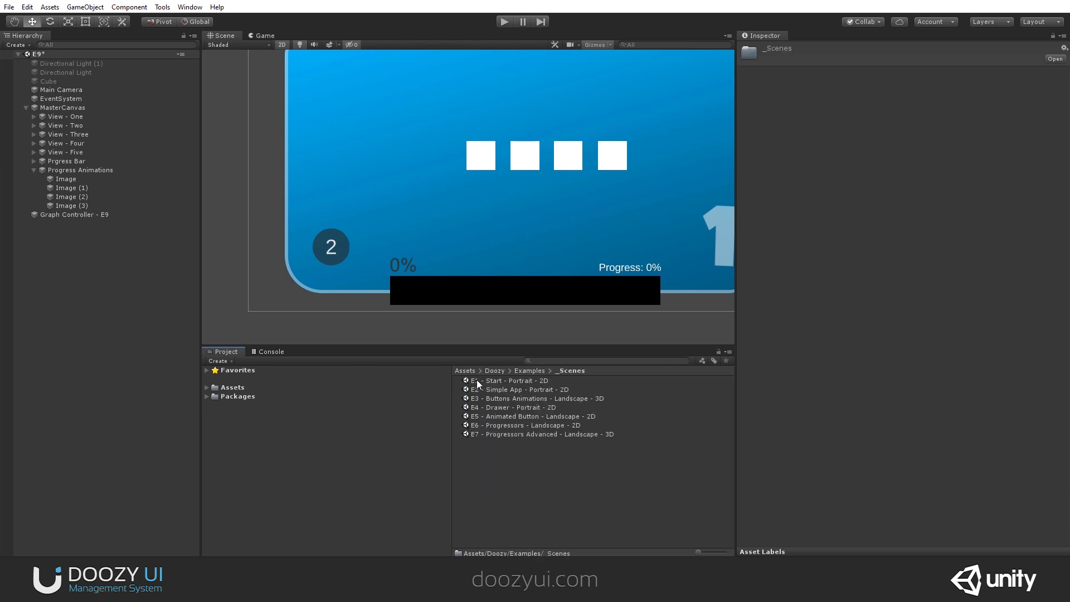
click(516, 425)
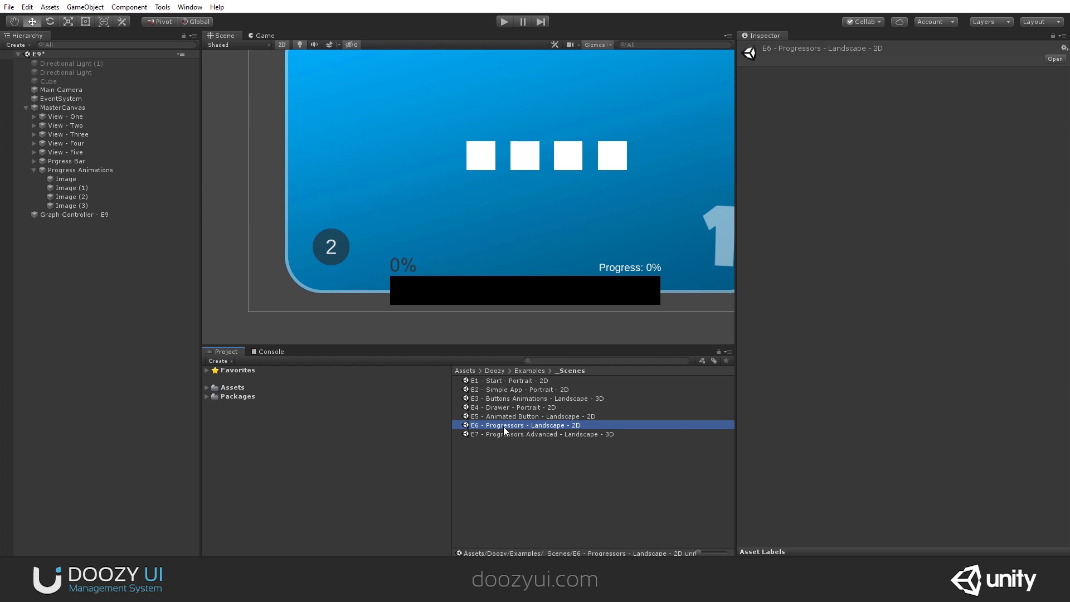
double_click(503, 427)
click(566, 310)
scroll(518, 266, up, 3)
middle_drag(518, 266, 490, 207)
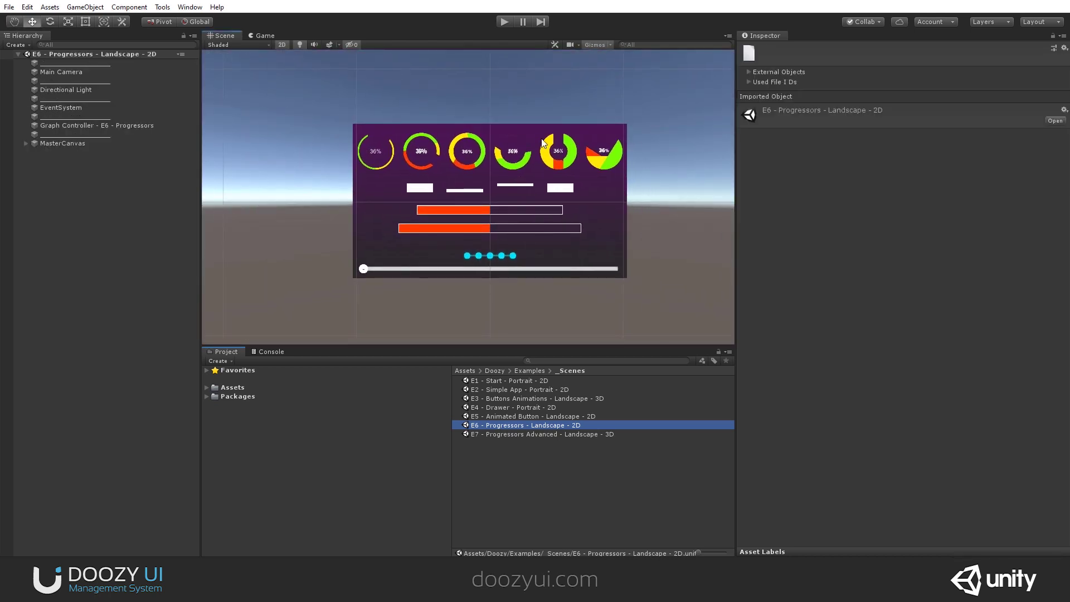
Step: Test the example in Play mode with its slider, including 33%, examine the Circles - Orange Progressor, and exit Play mode
click(503, 21)
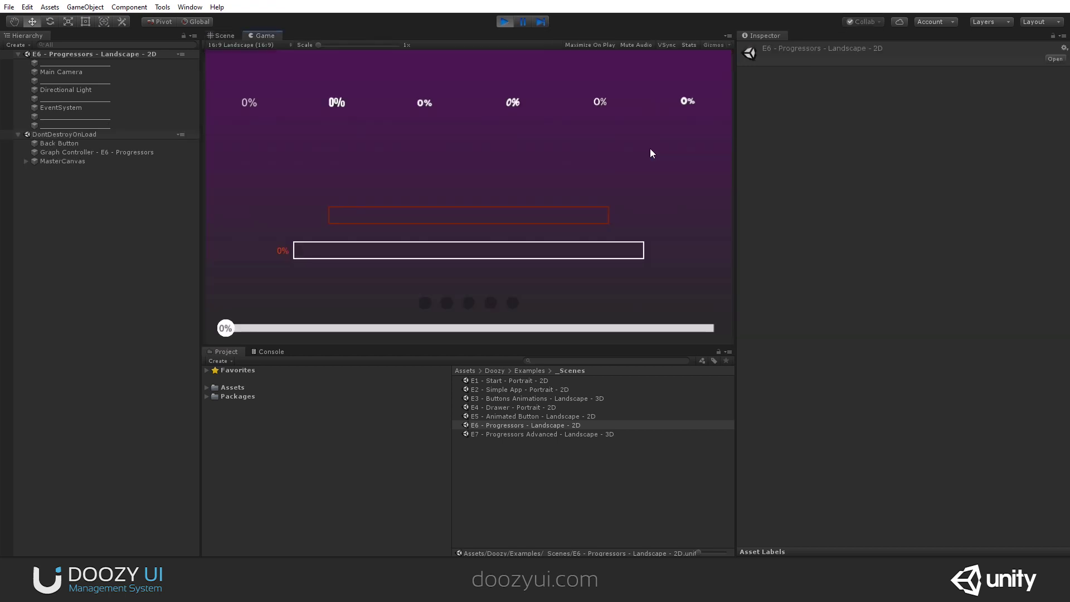
drag(228, 328, 390, 342)
click(26, 171)
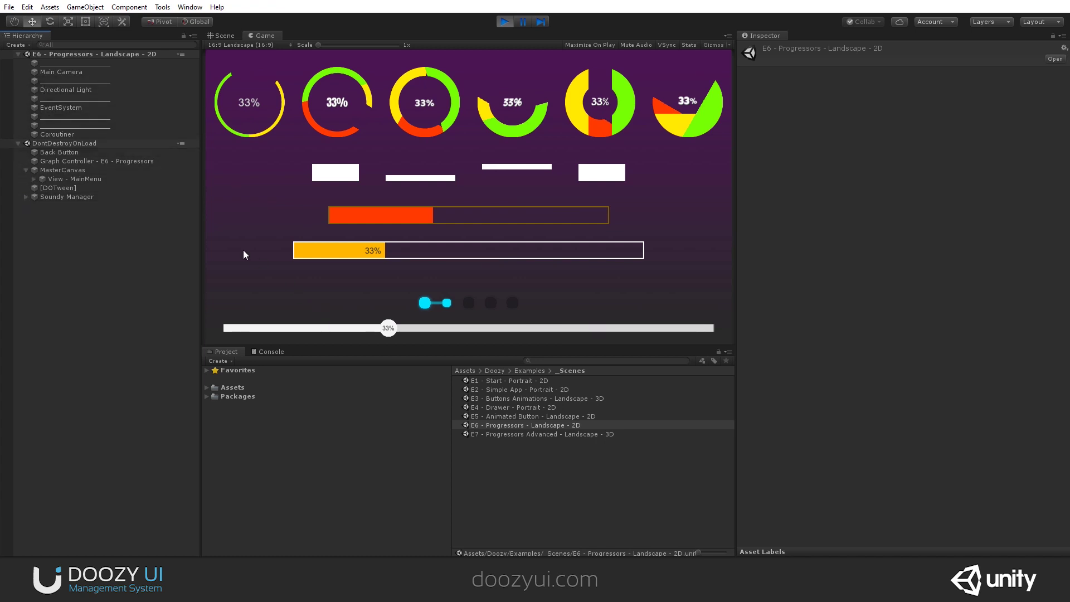
click(34, 179)
click(45, 233)
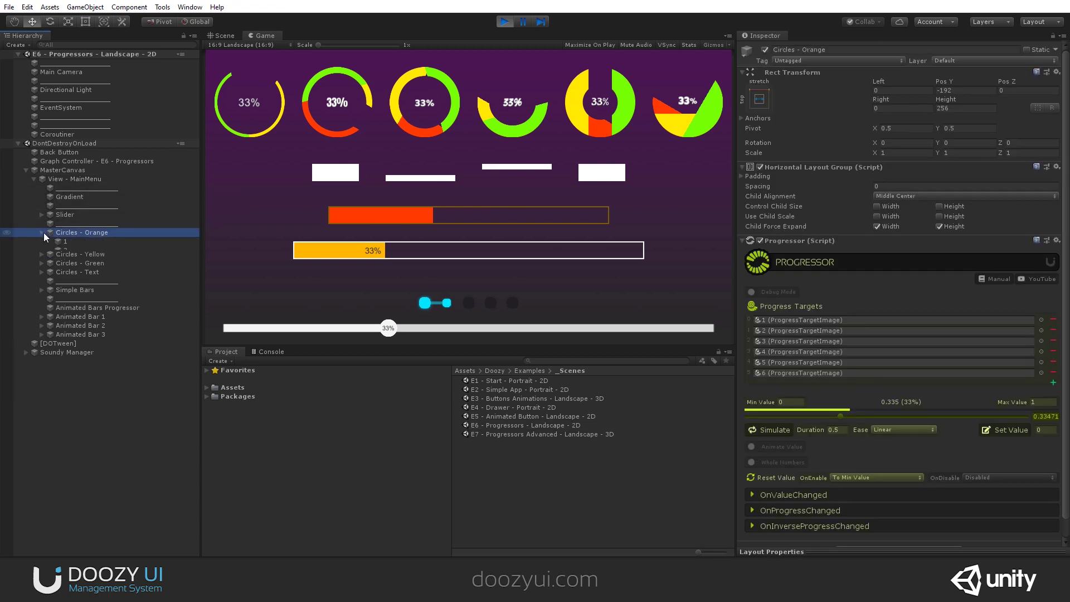
drag(392, 329, 239, 328)
click(505, 22)
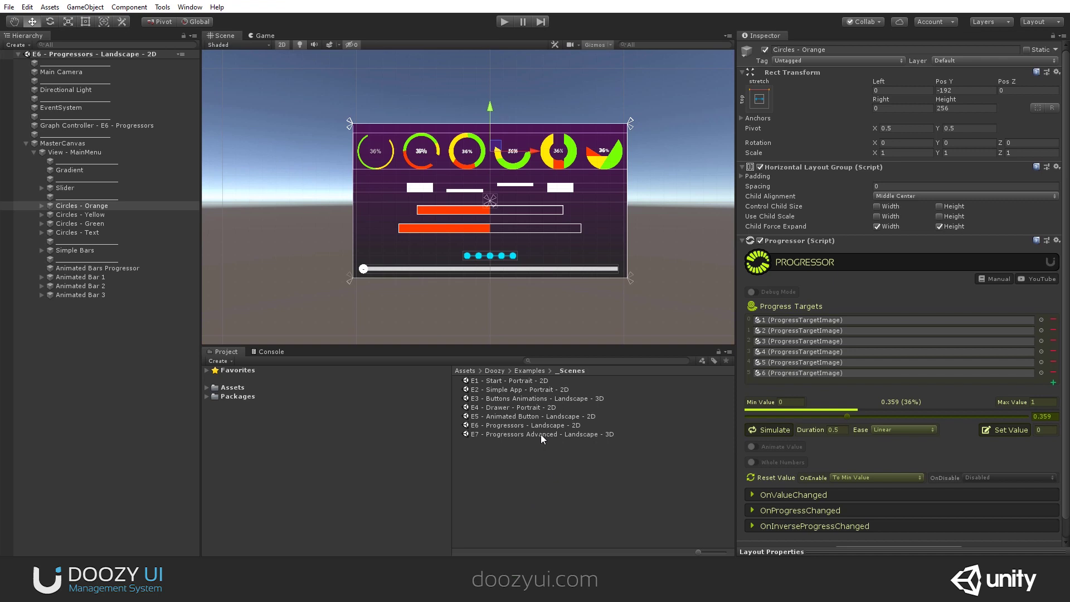
Step: Open the scene E7 - Progressors Advanced - Landscape - 3D from the same examples folder
click(541, 433)
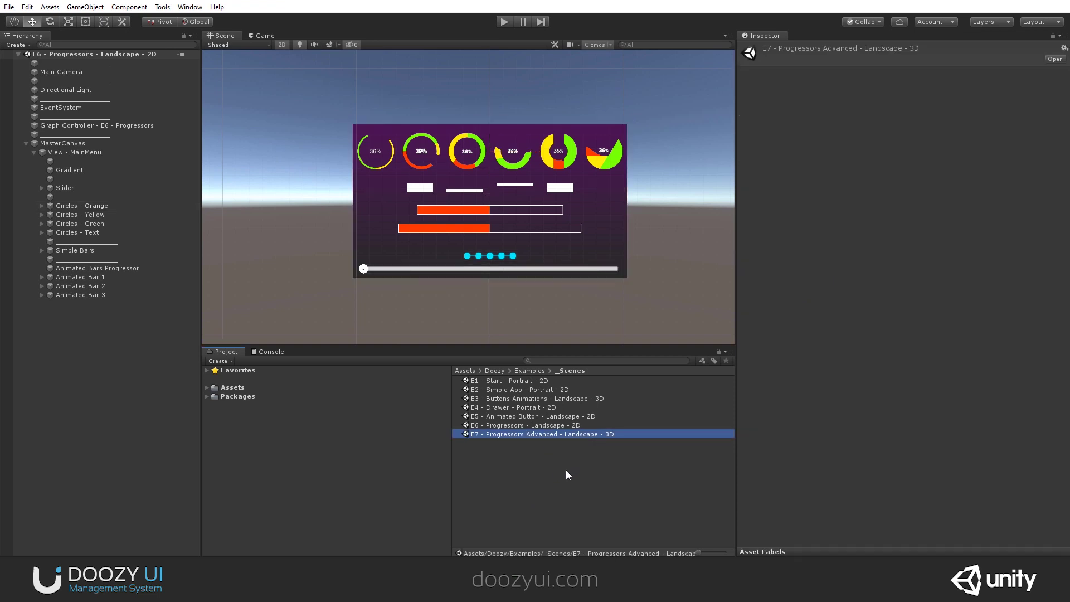
double_click(535, 434)
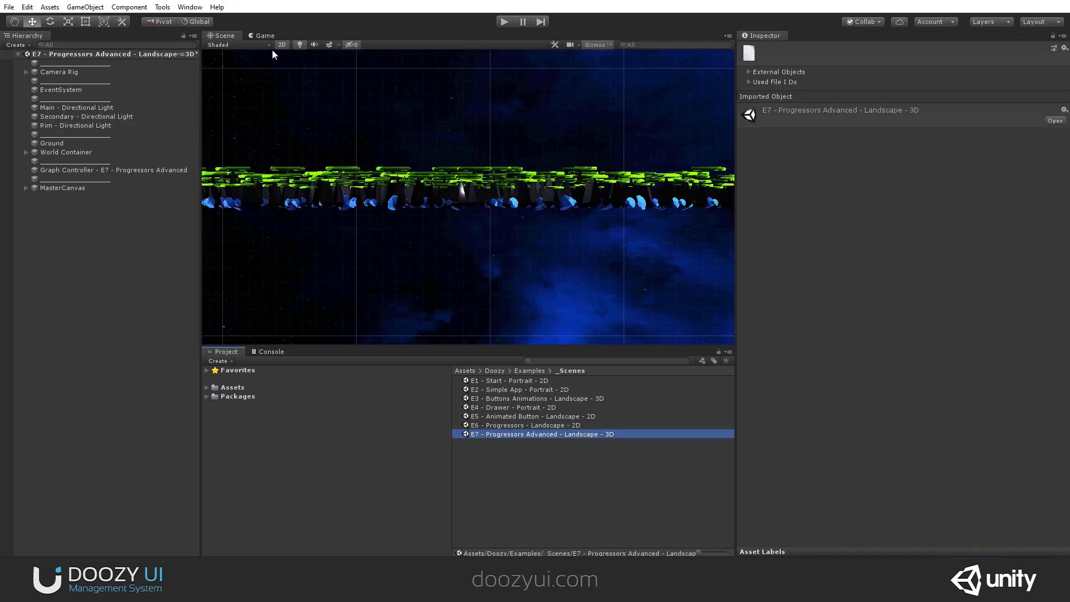
Step: Switch the Scene view to 3D, run the E7 example in Play mode, and maximize the Game view
click(285, 45)
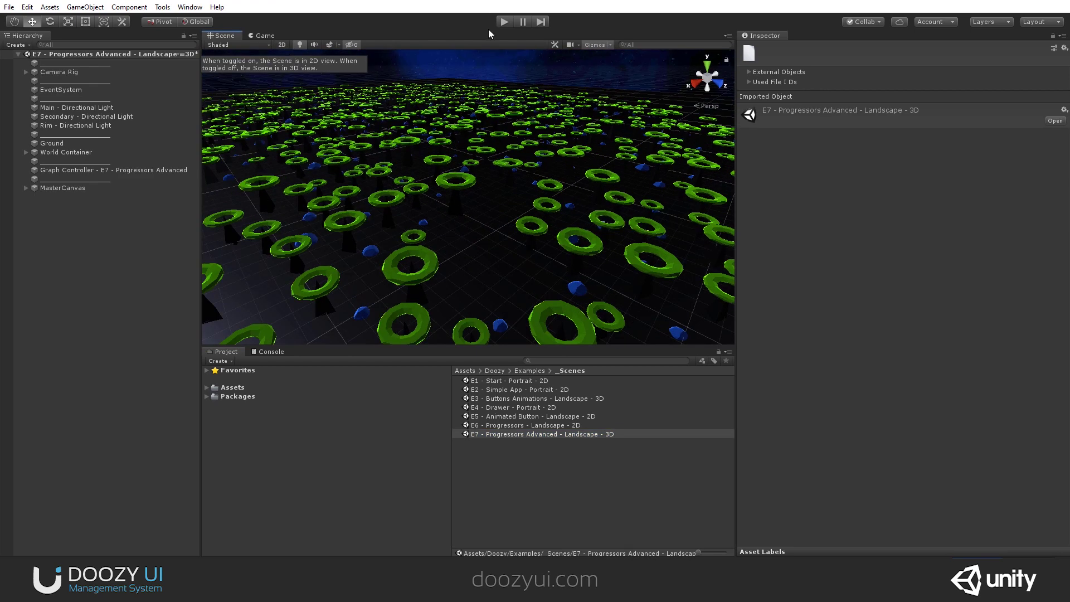
click(501, 22)
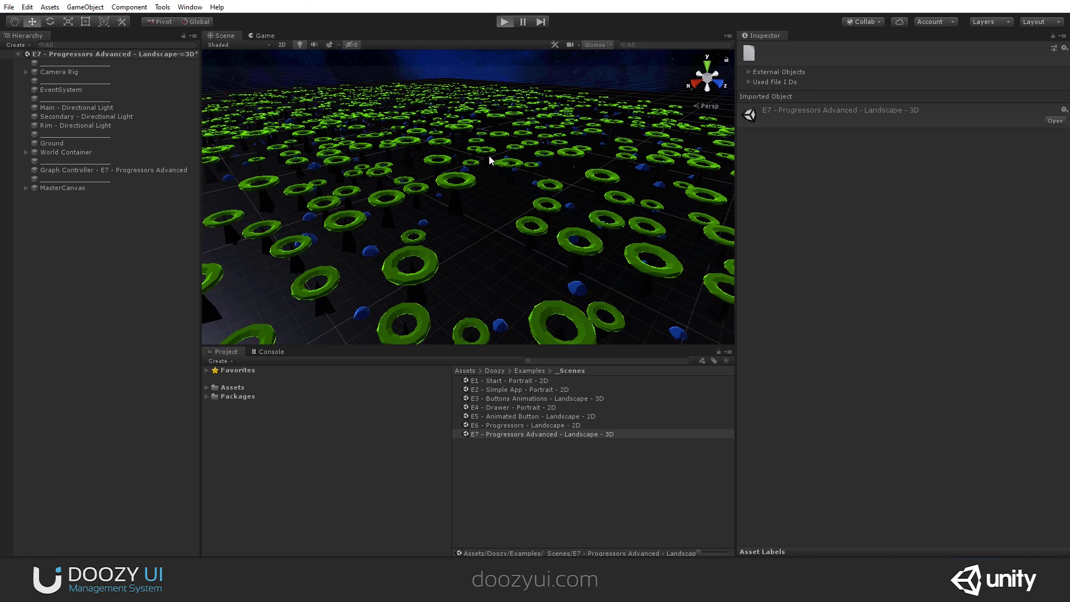
click(728, 35)
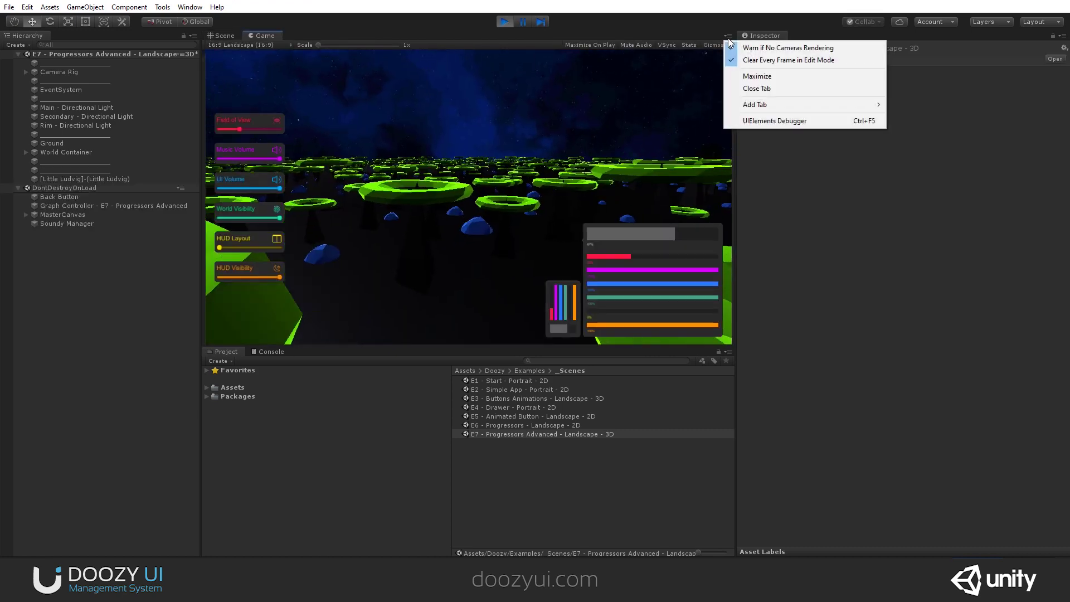
click(771, 76)
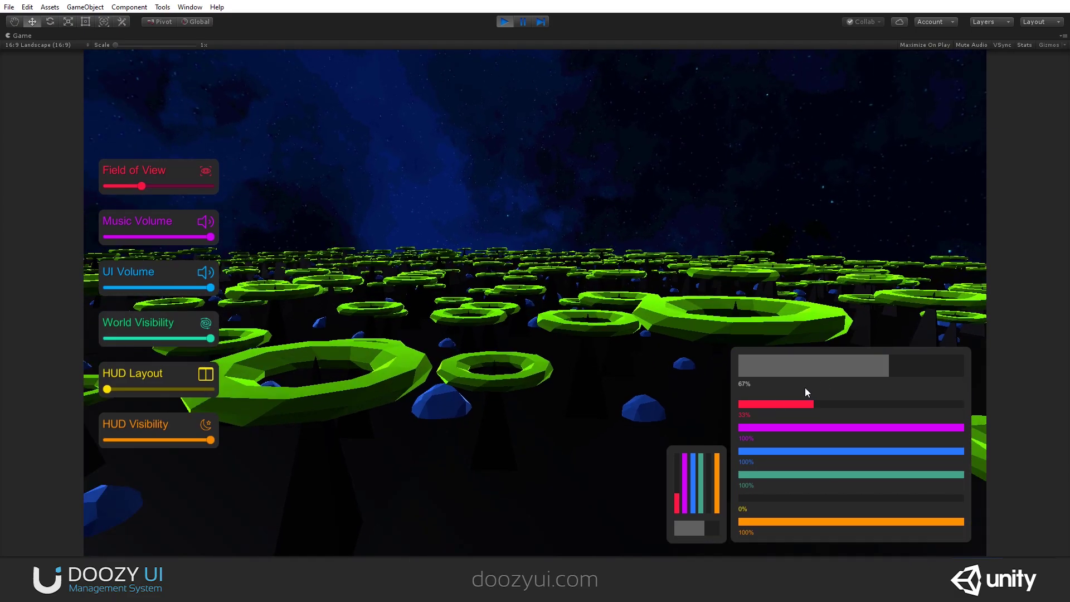
Step: Test the Field of View, Music Volume, UI Volume and World Visibility sliders, leaving music at 61% and UI volume at 53%
mouse_move(148, 186)
mouse_down()
mouse_move(191, 187)
mouse_move(133, 179)
mouse_move(196, 181)
mouse_move(144, 185)
mouse_up()
mouse_move(167, 236)
mouse_down()
mouse_move(133, 238)
mouse_move(200, 238)
mouse_move(148, 238)
mouse_up()
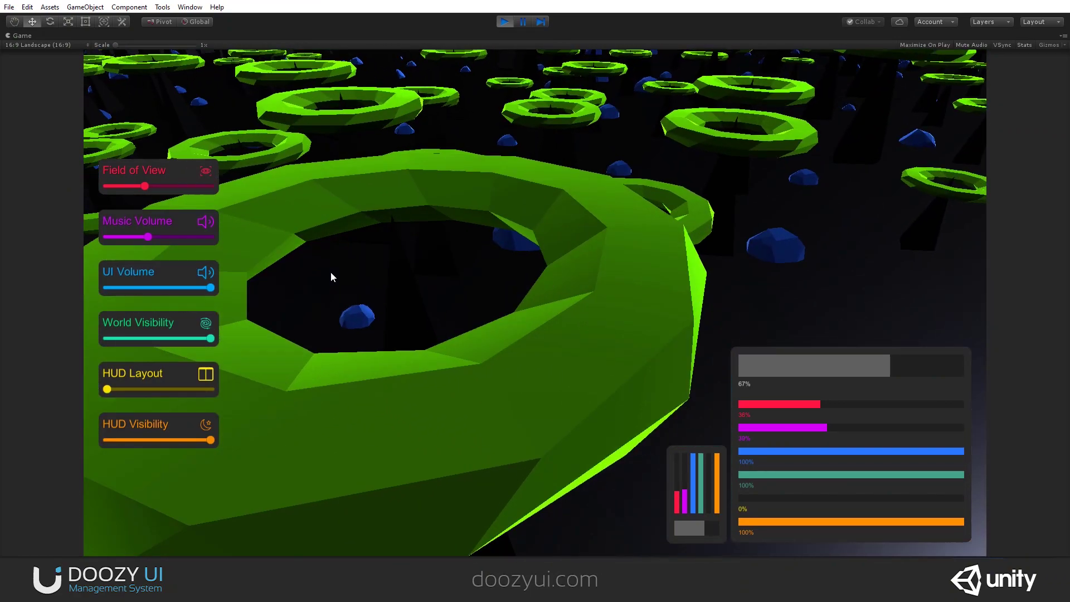
click(176, 289)
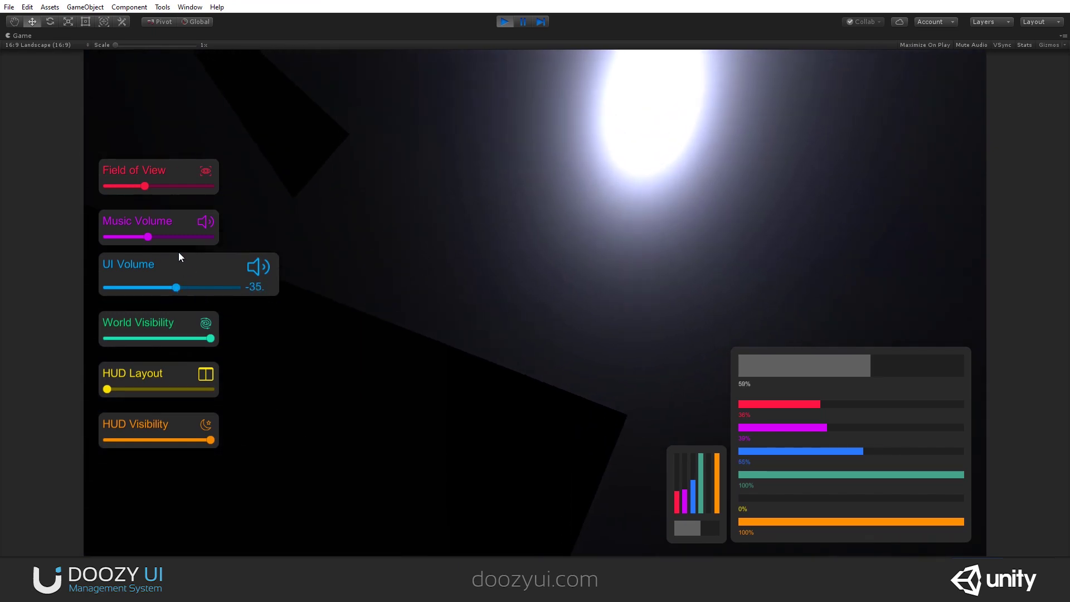
drag(159, 238, 187, 238)
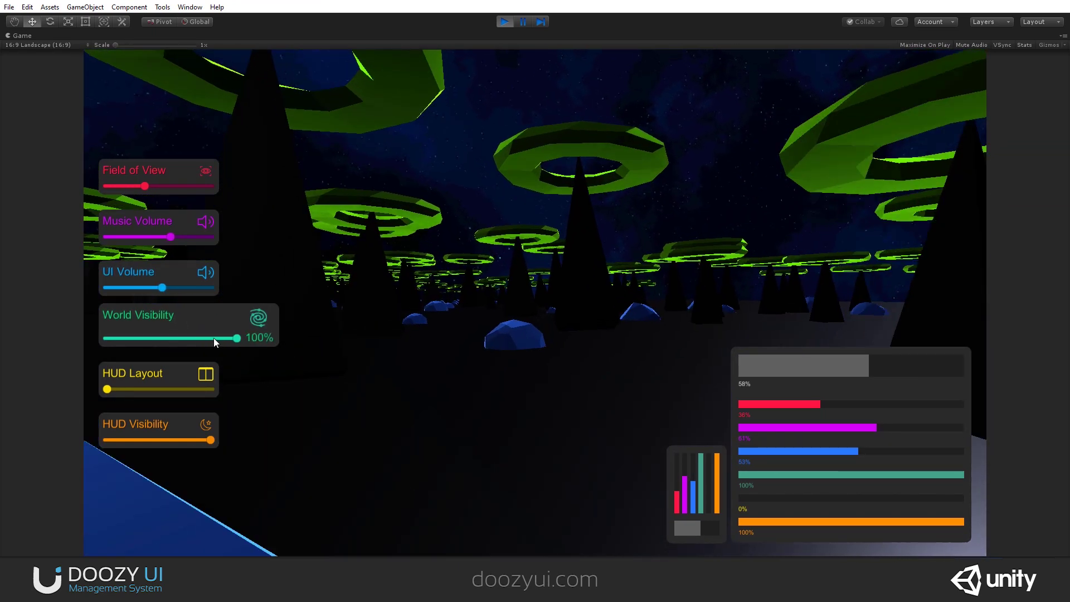
mouse_move(239, 338)
mouse_down()
mouse_move(103, 339)
mouse_move(243, 343)
mouse_up()
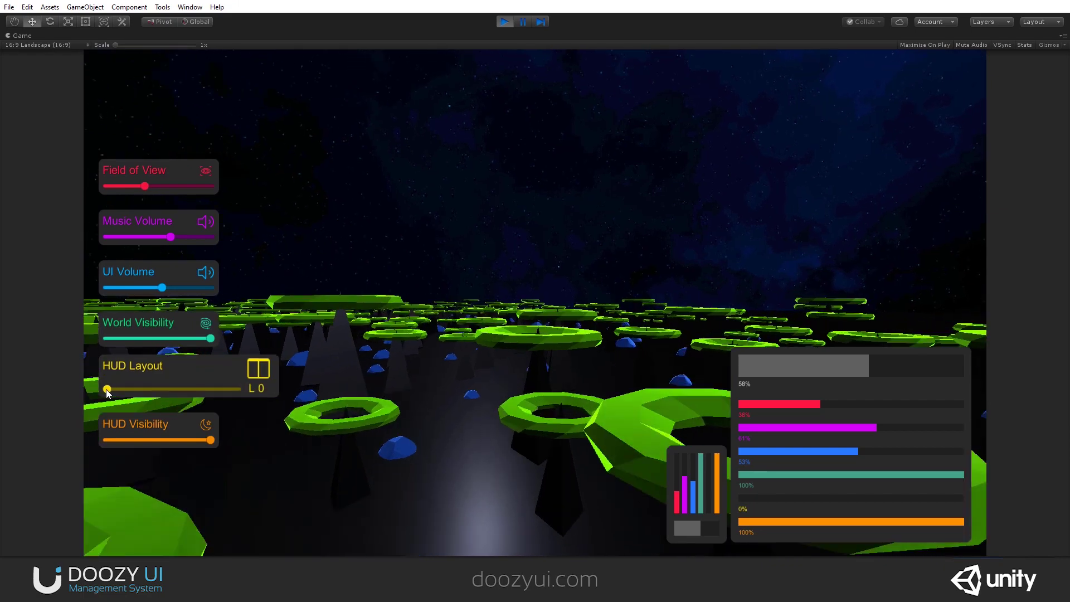
Step: Test the HUD Layout slider at 50%, 25% and 0%, try the HUD Visibility slider, and exit Play mode
drag(108, 390, 146, 392)
drag(200, 391, 172, 393)
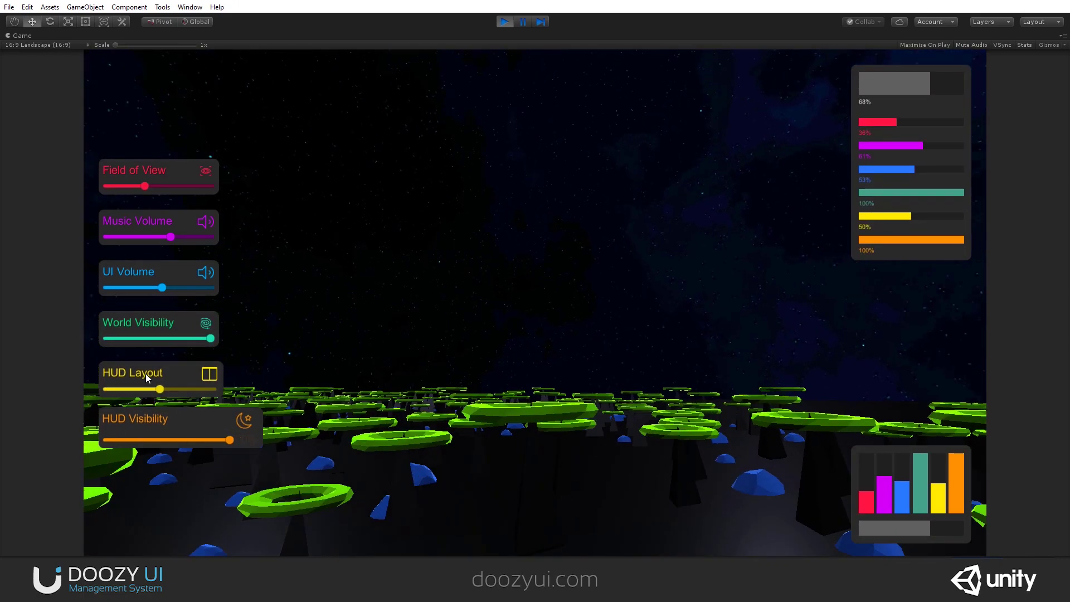
drag(175, 390, 137, 397)
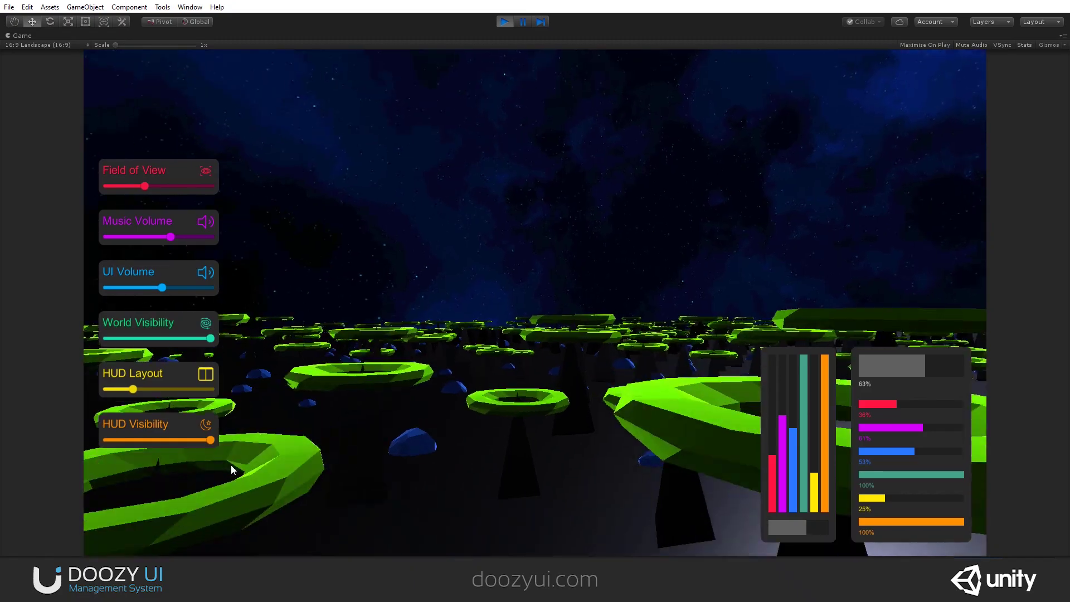
mouse_move(144, 388)
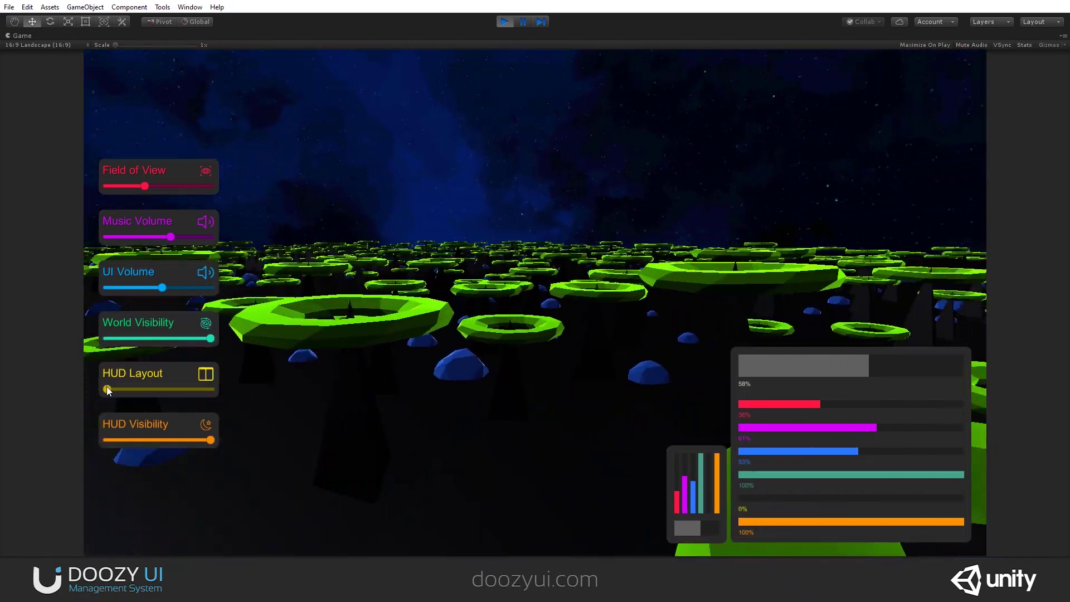
mouse_move(186, 436)
drag(228, 440, 263, 443)
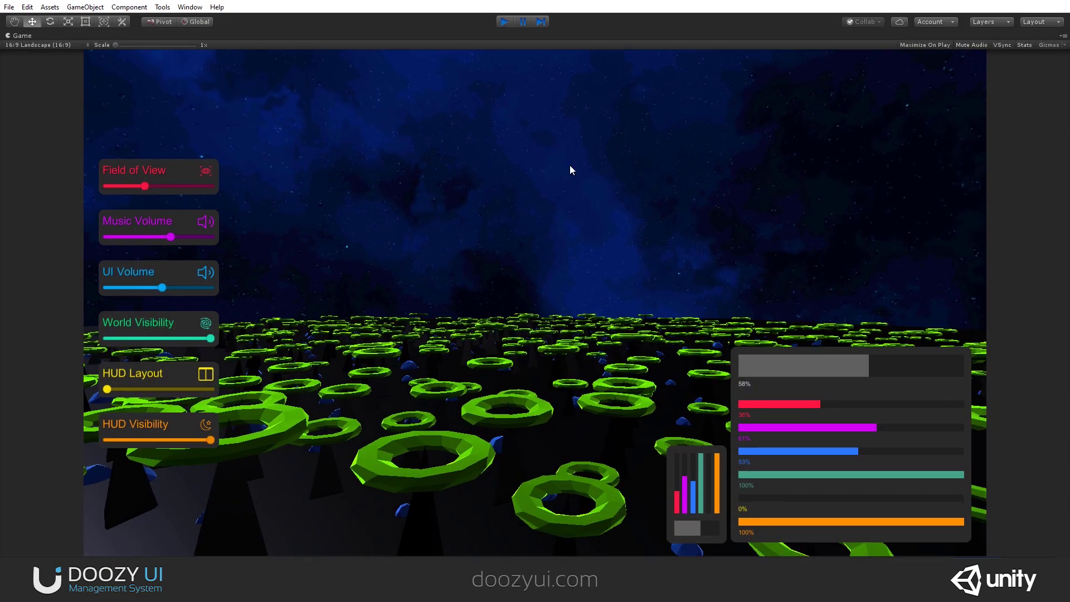
key(ctrl+p)
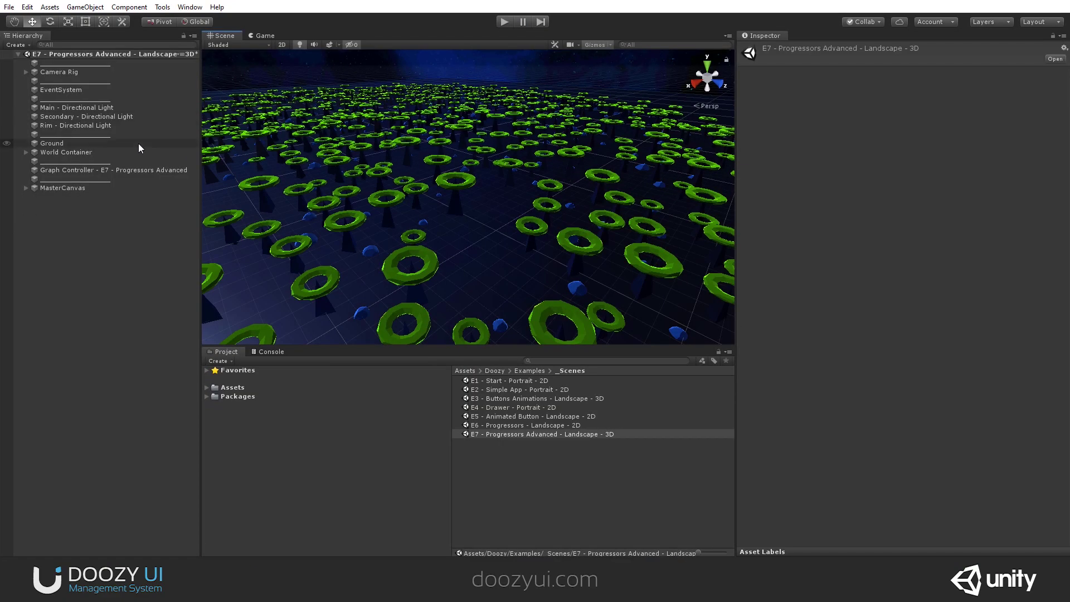